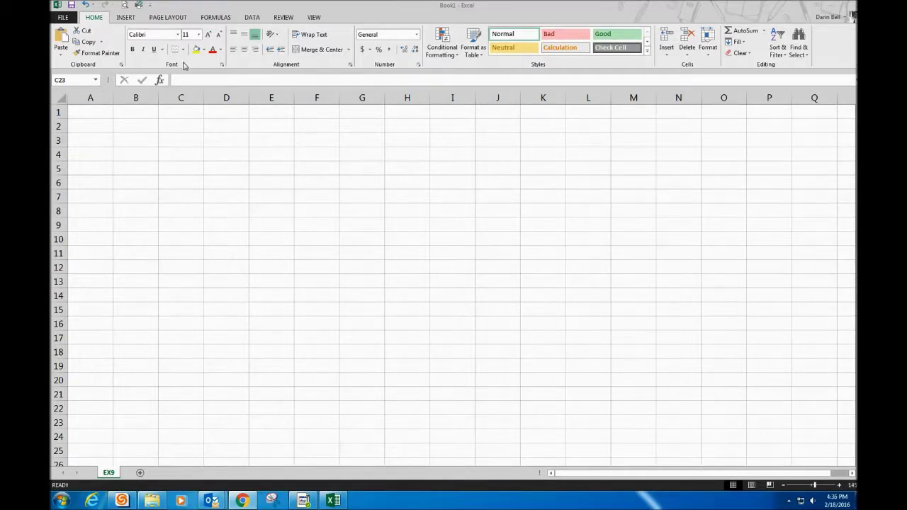
Step: Enter 2014 in A2 and the headings Year, Cost and FV across A1:C1
{"action": "left_click", "coordinate": [92, 122]}
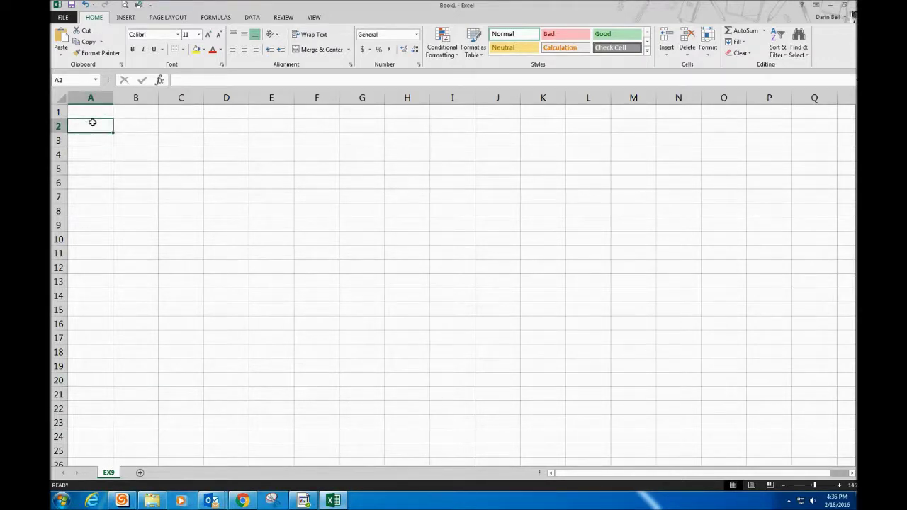
{"action": "type", "text": "20"}
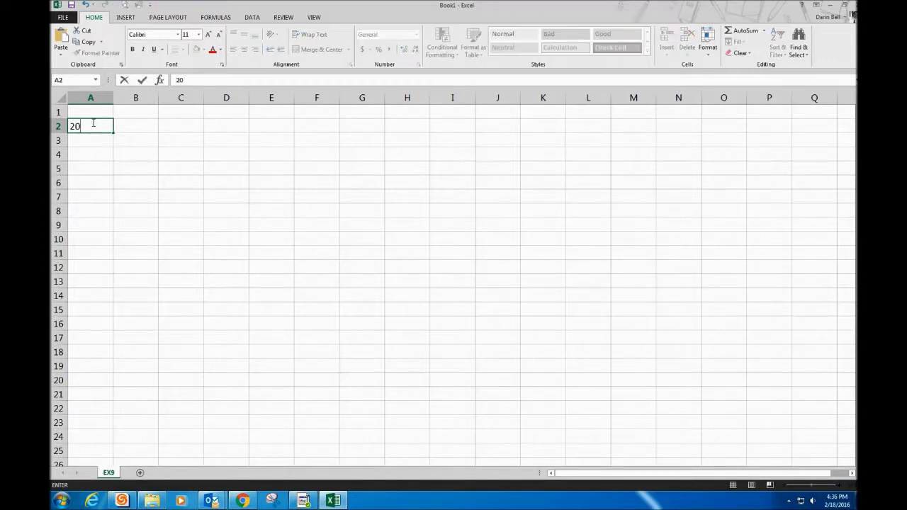
{"action": "type", "text": "14"}
{"action": "key", "text": "Tab"}
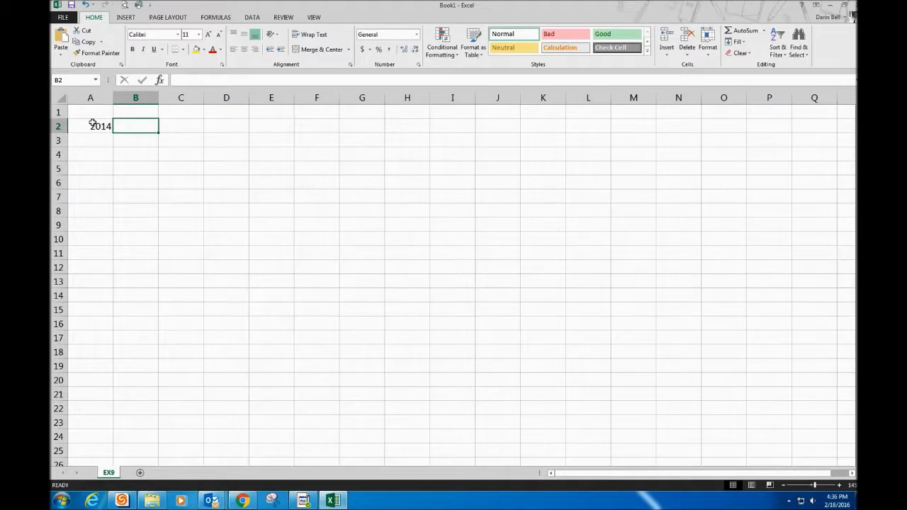
{"action": "left_click", "coordinate": [96, 98]}
{"action": "left_click_drag", "start_coordinate": [95, 97], "coordinate": [91, 108]}
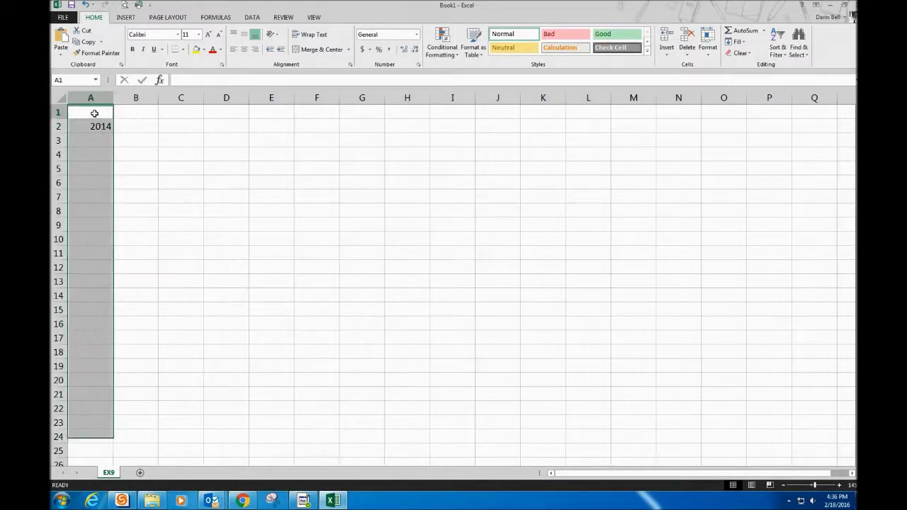
{"action": "left_click", "coordinate": [99, 115]}
{"action": "type", "text": "Year"}
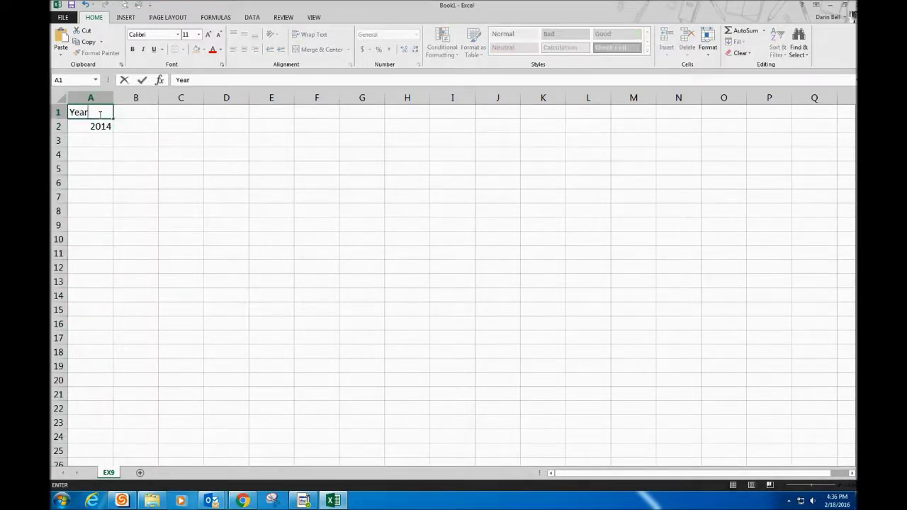
{"action": "key", "text": "Tab"}
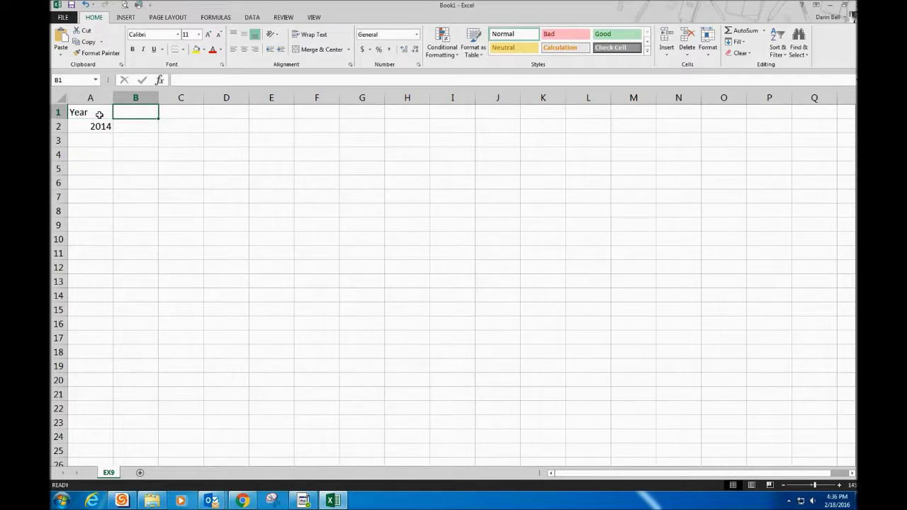
{"action": "type", "text": "Cost"}
{"action": "key", "text": "Tab"}
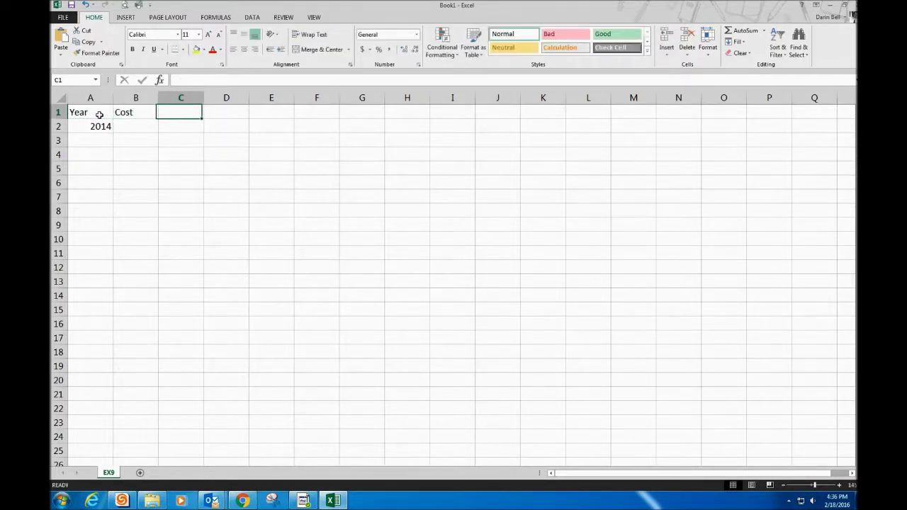
{"action": "type", "text": "FV"}
{"action": "key", "text": "Return"}
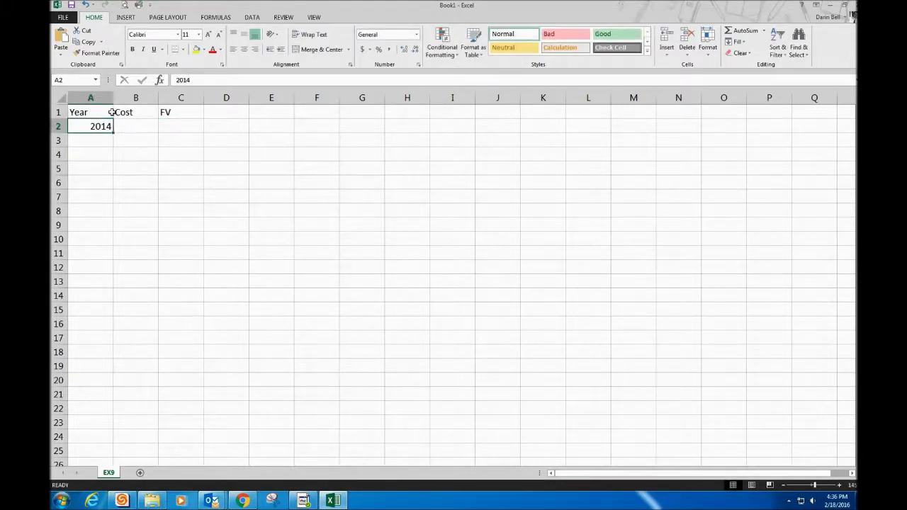
Step: Fill in 2014 Cost 120483 and FV 118556, then the 2015 row with 60120 and 90271
{"action": "left_click", "coordinate": [144, 124]}
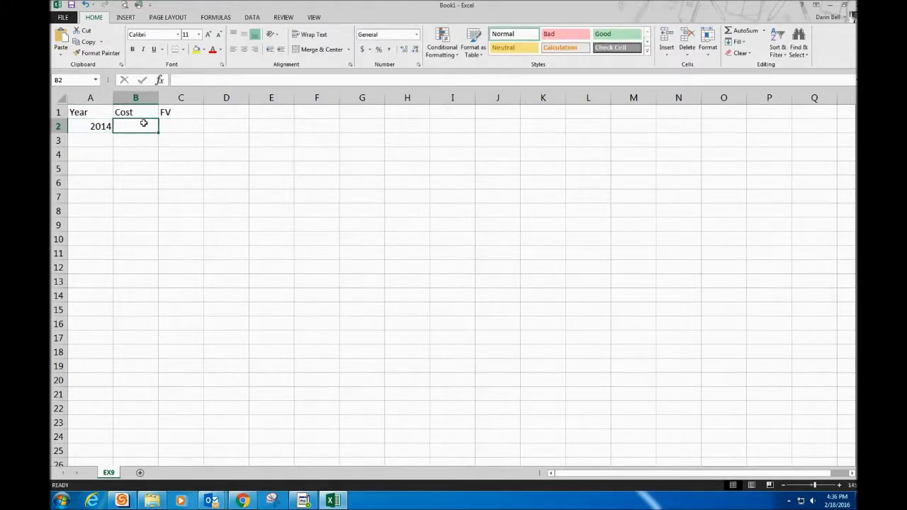
{"action": "type", "text": "120"}
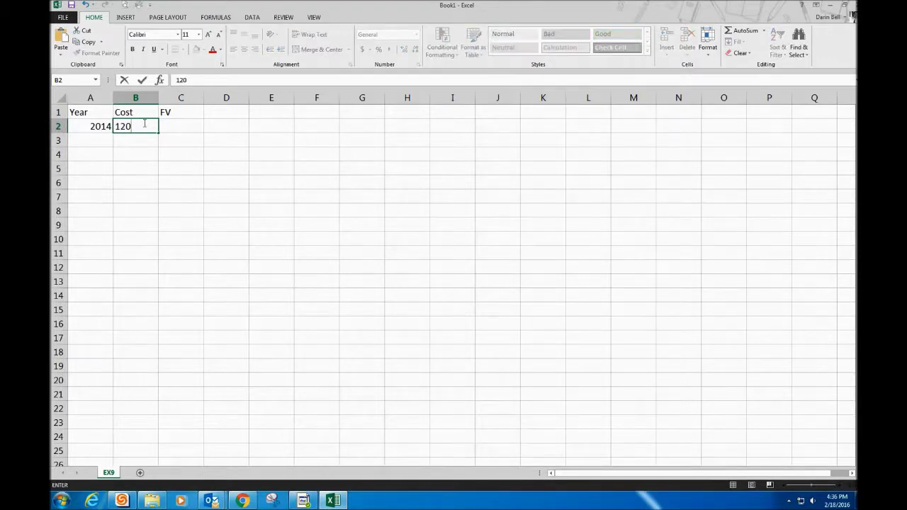
{"action": "type", "text": "483"}
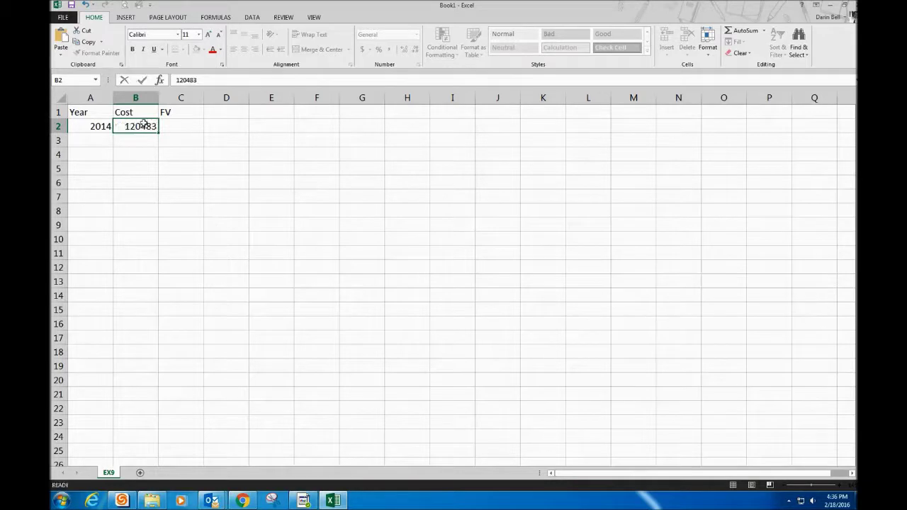
{"action": "key", "text": "Tab"}
{"action": "type", "text": "118"}
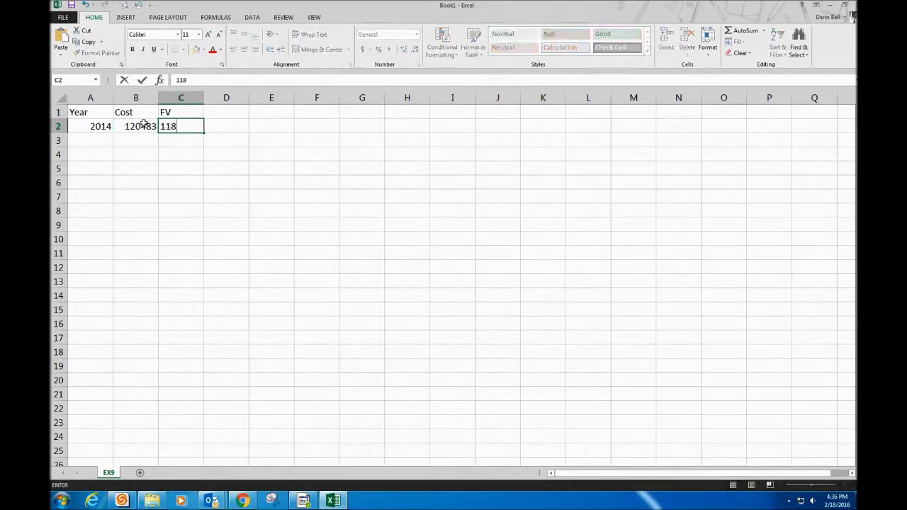
{"action": "type", "text": "556"}
{"action": "key", "text": "Return"}
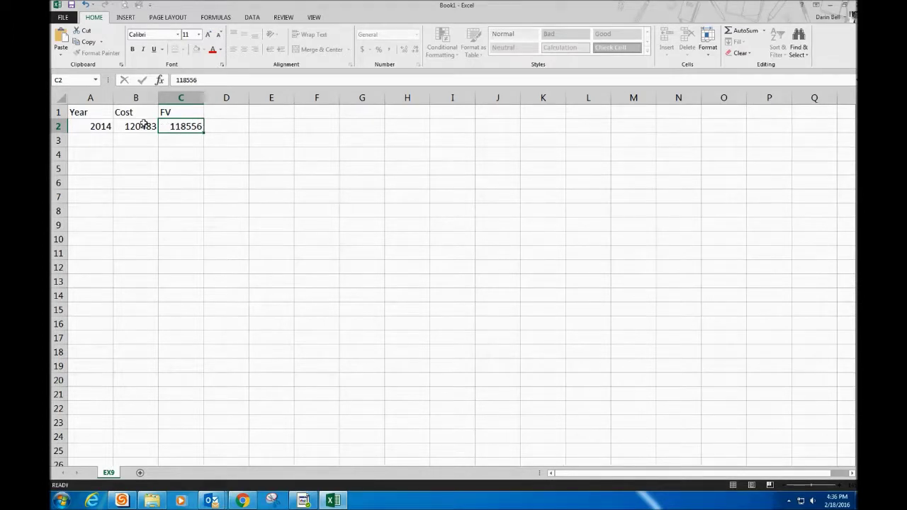
{"action": "key", "text": "Left"}
{"action": "type", "text": "2015"}
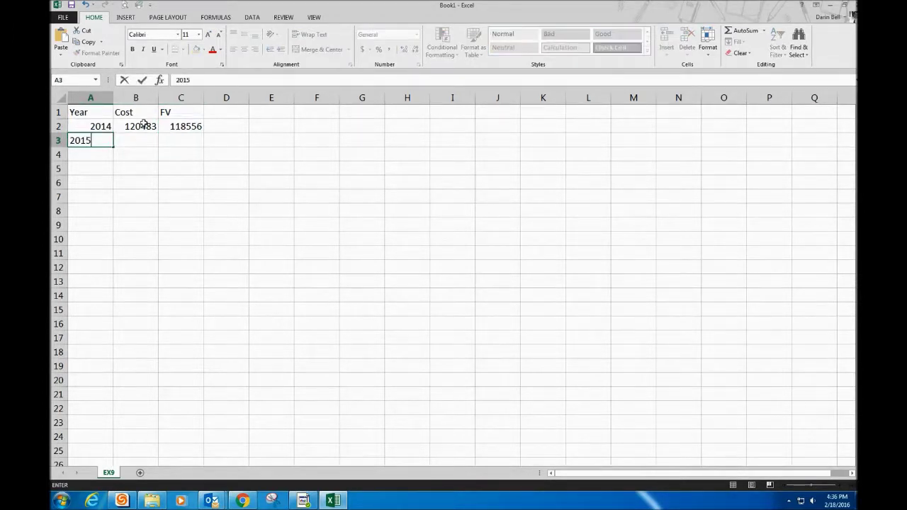
{"action": "key", "text": "Tab"}
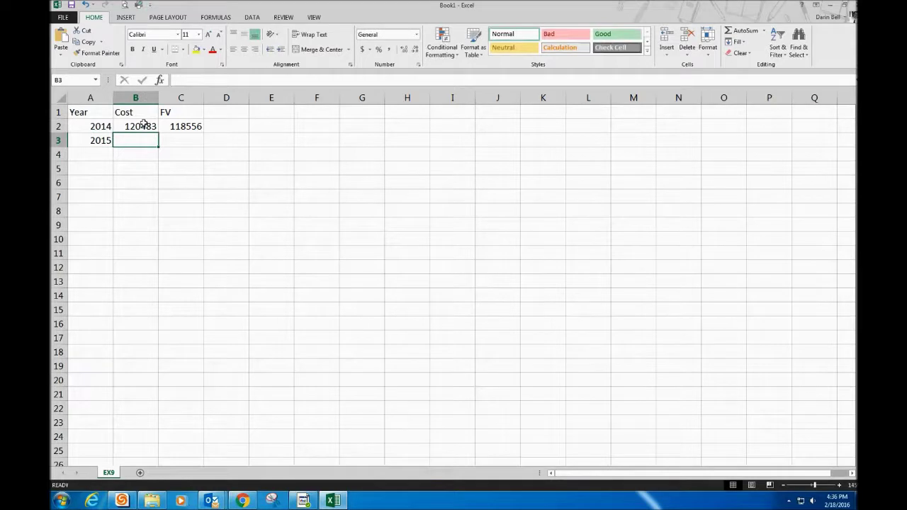
{"action": "type", "text": "60"}
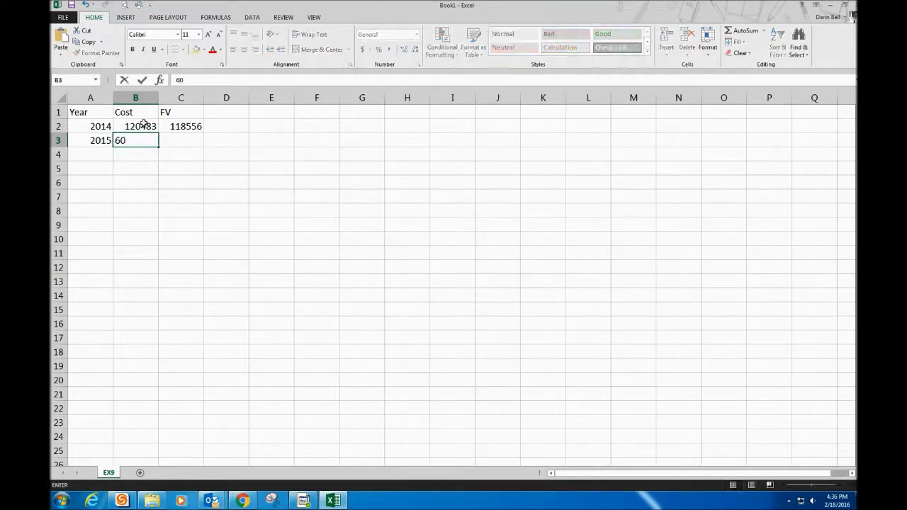
{"action": "type", "text": "120"}
{"action": "key", "text": "Tab"}
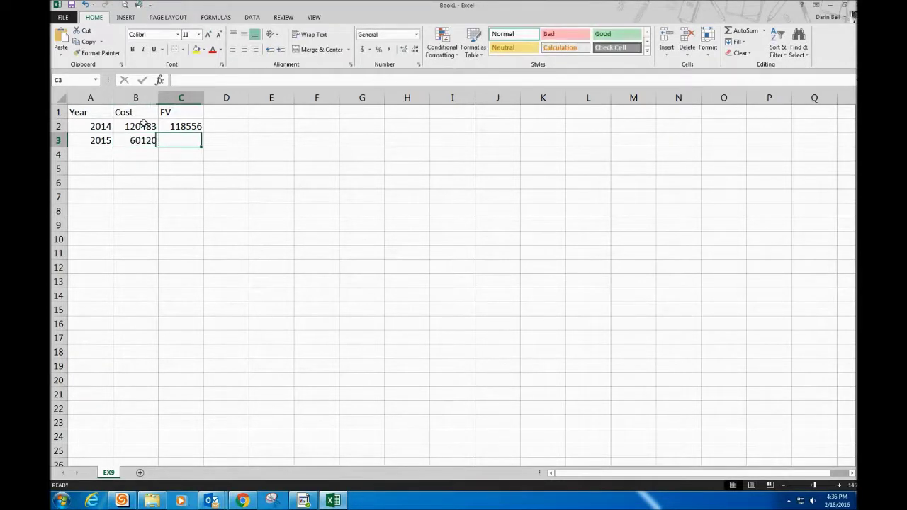
{"action": "type", "text": "90"}
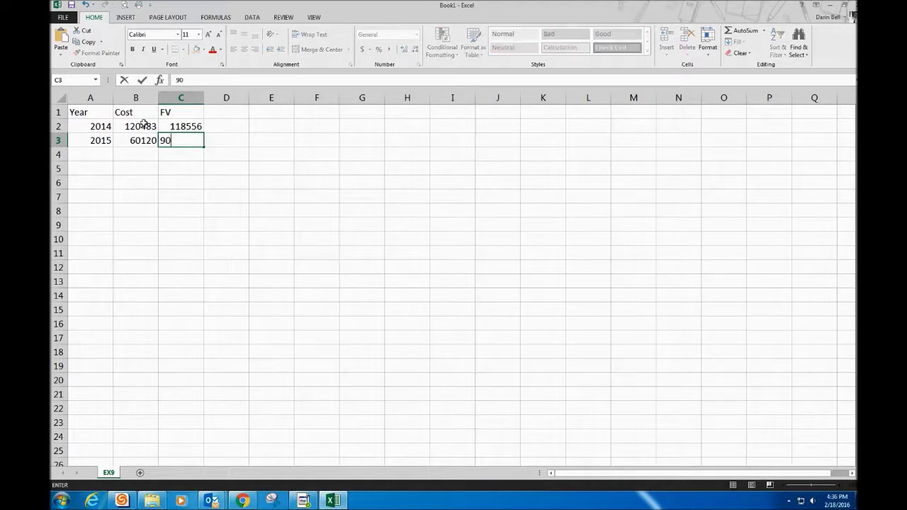
{"action": "type", "text": "271"}
{"action": "key", "text": "Return"}
Step: Format B2:C3 as accounting currency with zero decimal places
{"action": "left_click_drag", "start_coordinate": [144, 124], "coordinate": [198, 144]}
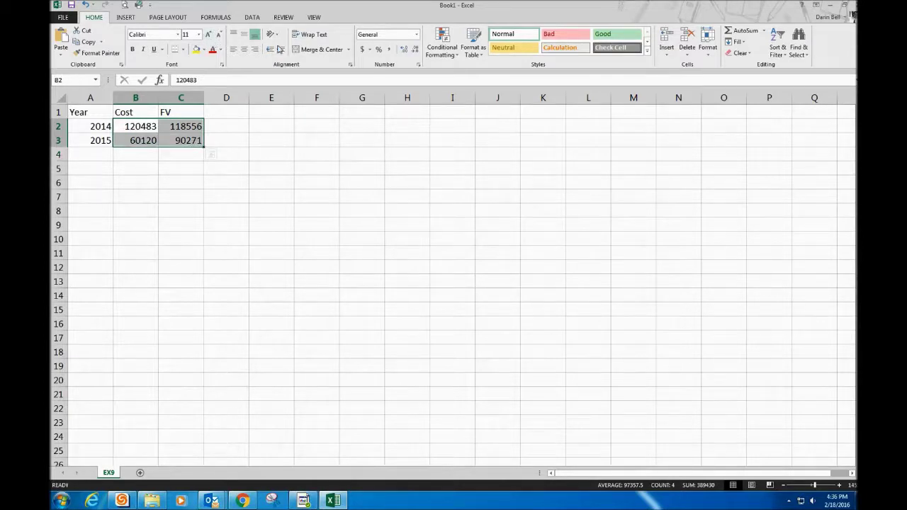
{"action": "left_click", "coordinate": [362, 49]}
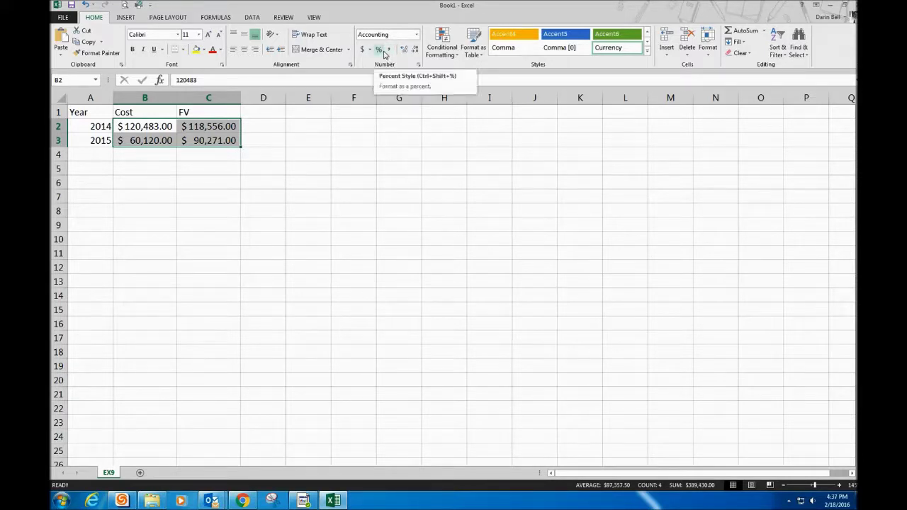
{"action": "left_click", "coordinate": [415, 51]}
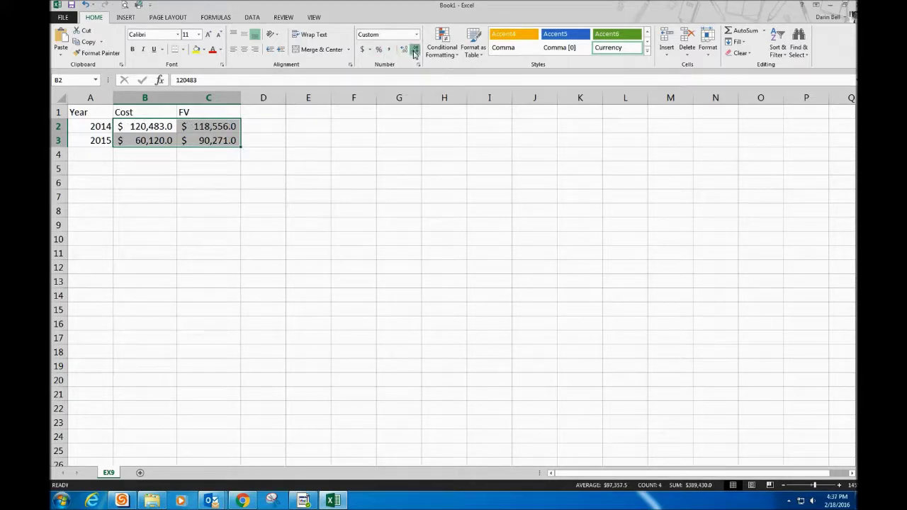
{"action": "left_click", "coordinate": [415, 53]}
Step: Add the heading 'Gain or (Loss)' in D1, fixing the missing closing parenthesis
{"action": "left_click", "coordinate": [265, 124]}
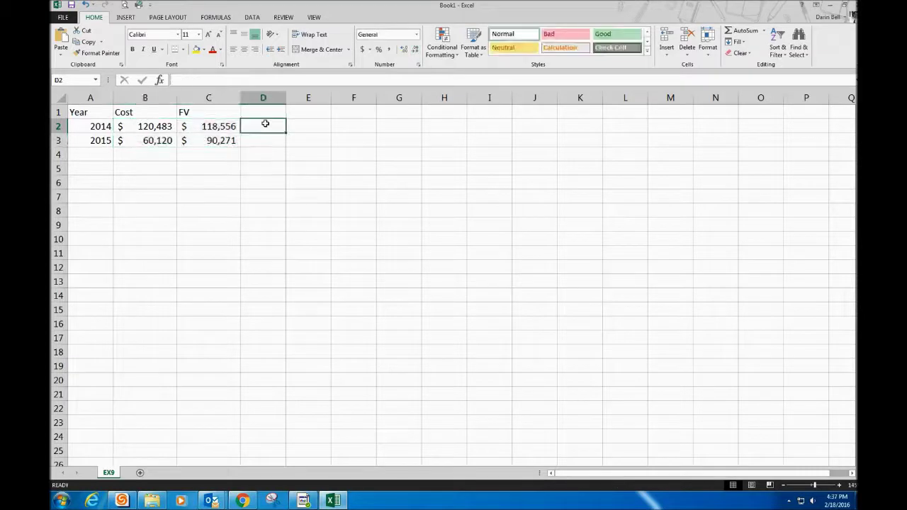
{"action": "left_click", "coordinate": [275, 106]}
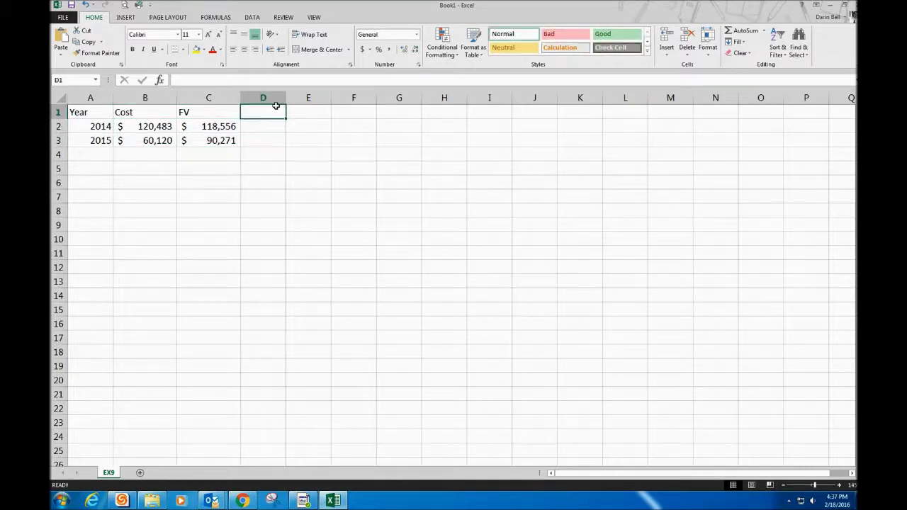
{"action": "type", "text": "Gain or"}
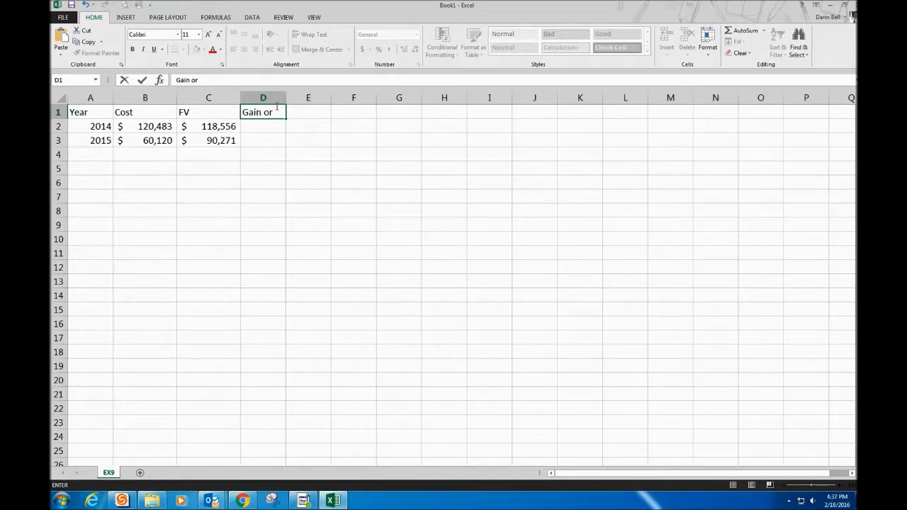
{"action": "type", "text": " (Loss"}
{"action": "key", "text": "Return"}
{"action": "left_click", "coordinate": [275, 107]}
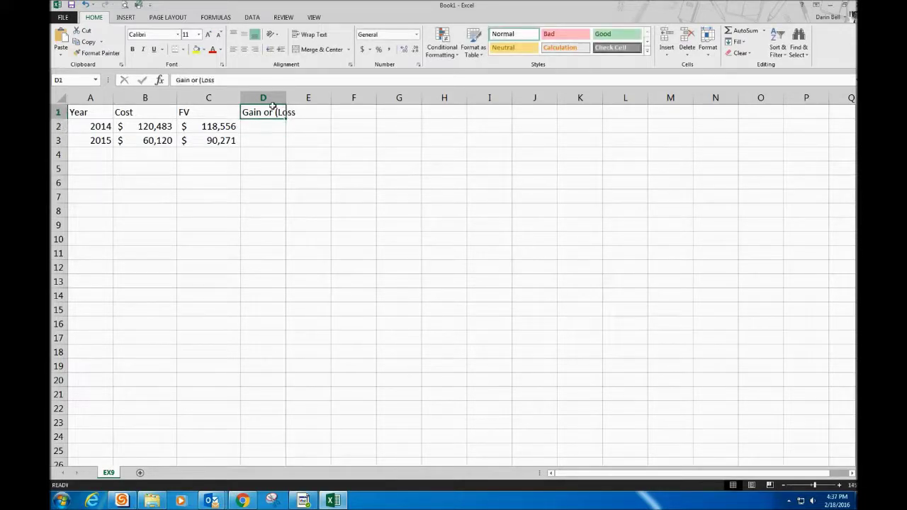
{"action": "left_click", "coordinate": [227, 79]}
{"action": "type", "text": ")"}
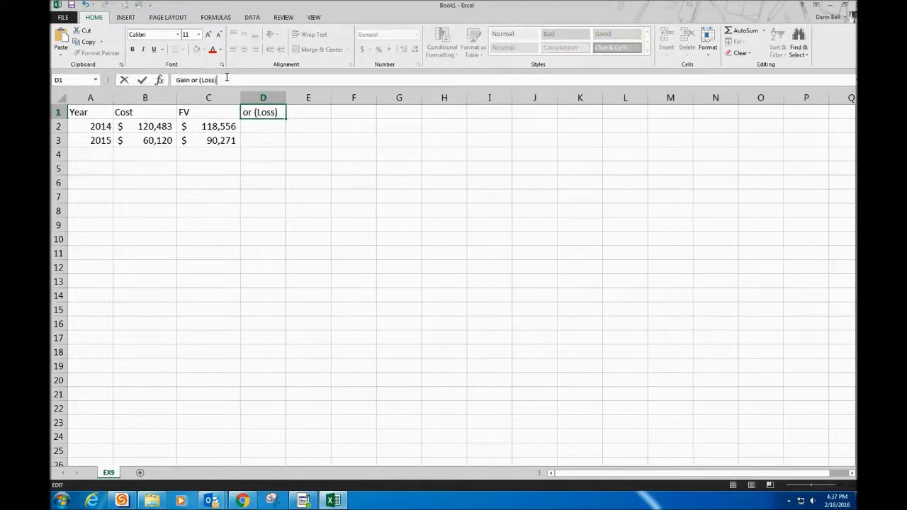
{"action": "key", "text": "Return"}
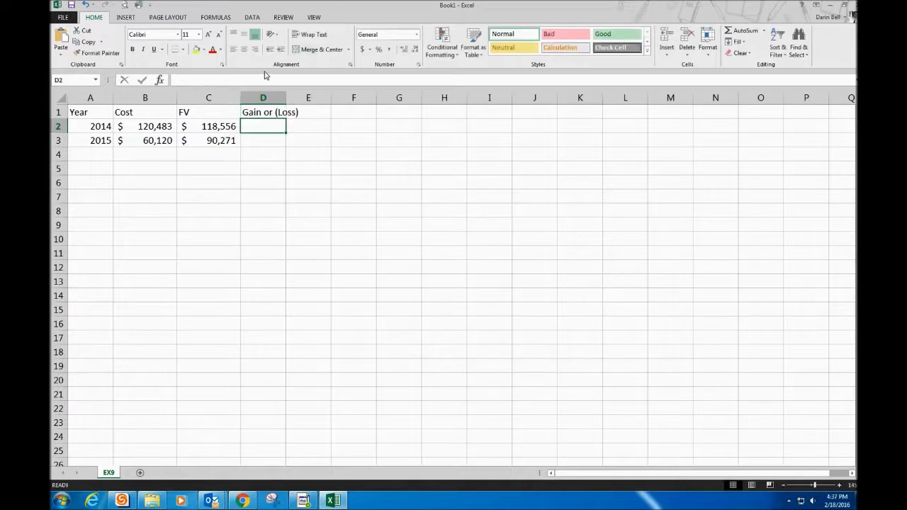
Step: Widen column D and enter a first gain formula =B2-C2 in D2
{"action": "double_click", "coordinate": [286, 97]}
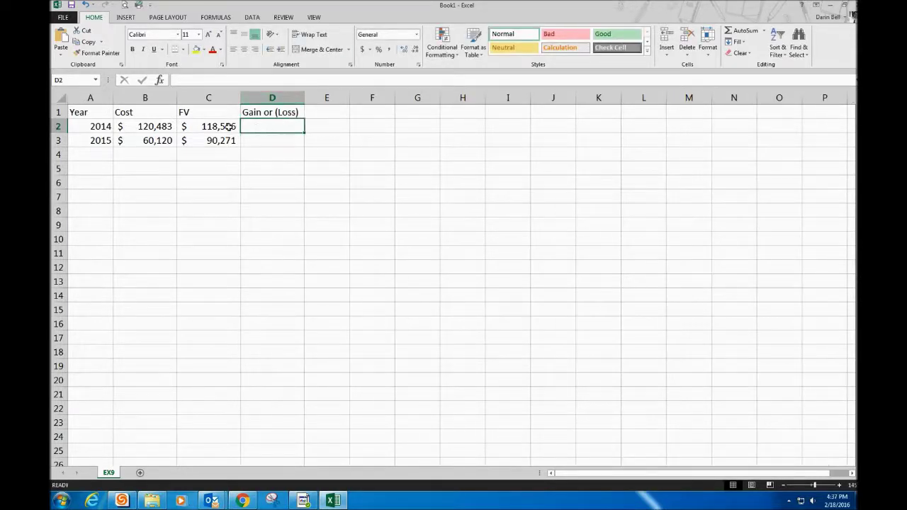
{"action": "type", "text": "="}
{"action": "left_click", "coordinate": [161, 126]}
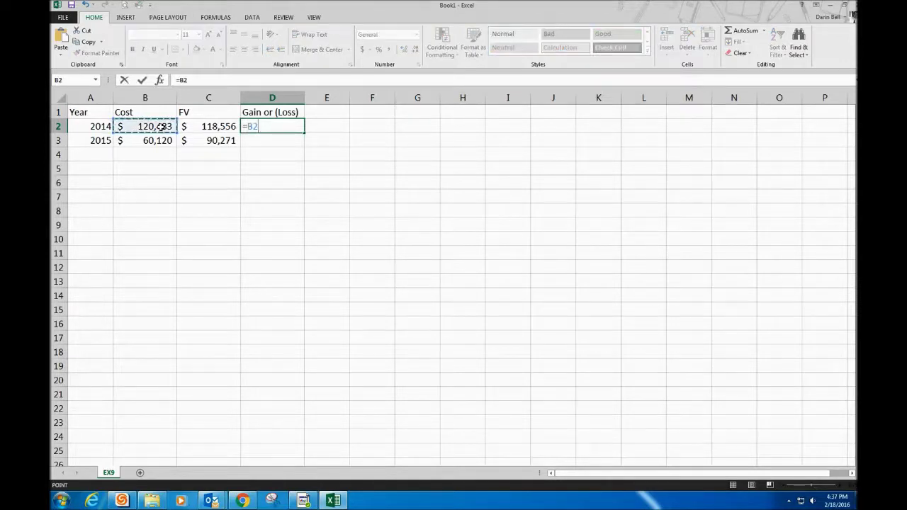
{"action": "type", "text": "-"}
{"action": "left_click", "coordinate": [216, 126]}
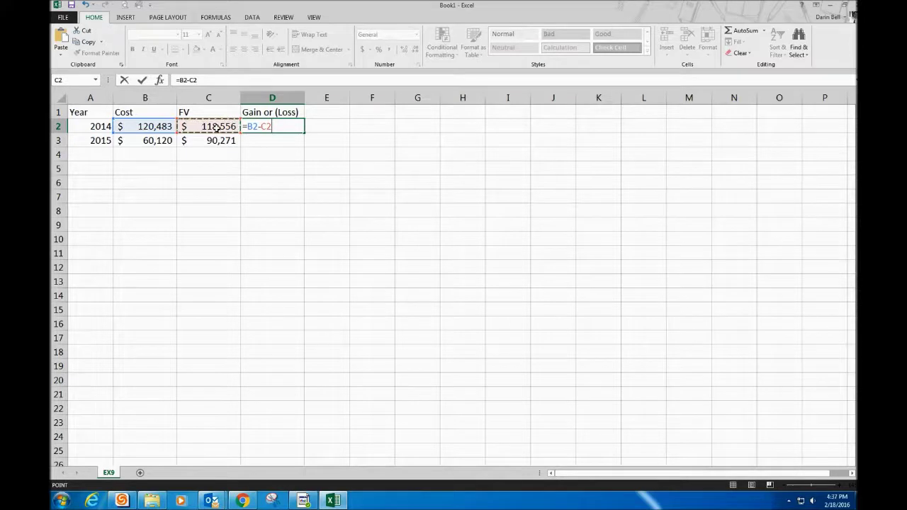
{"action": "key", "text": "Return"}
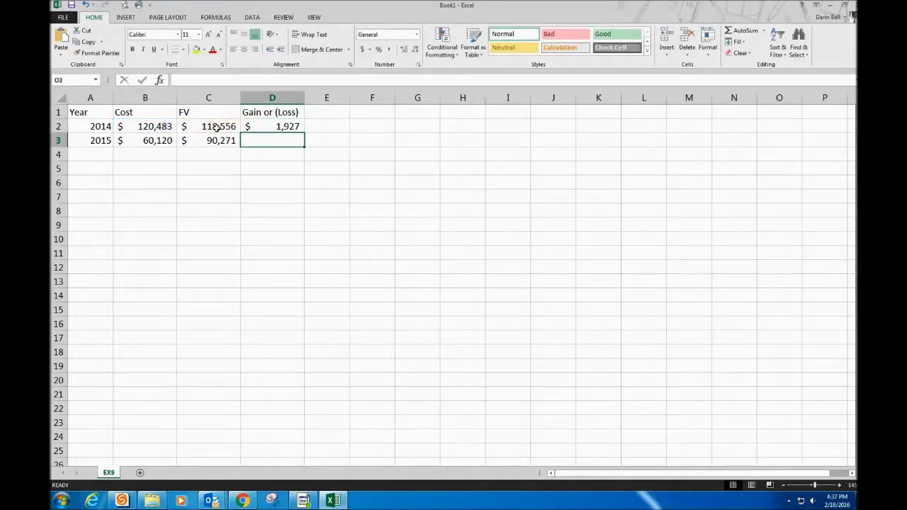
Step: Rewrite D2 as =C2-B2 and fill it down to D3
{"action": "left_click", "coordinate": [259, 125]}
{"action": "double_click", "coordinate": [259, 125]}
{"action": "key", "text": "BackSpace"}
{"action": "key", "text": "BackSpace"}
{"action": "key", "text": "BackSpace"}
{"action": "key", "text": "BackSpace"}
{"action": "key", "text": "BackSpace"}
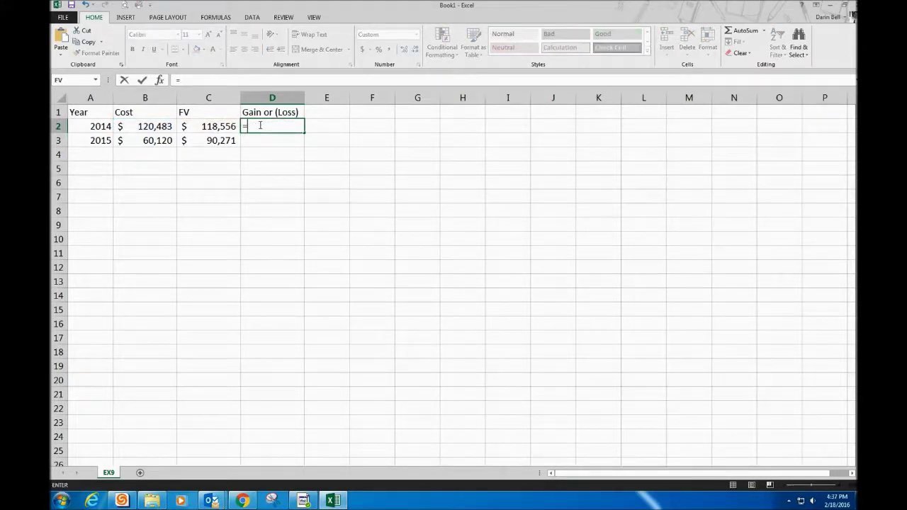
{"action": "left_click", "coordinate": [223, 126]}
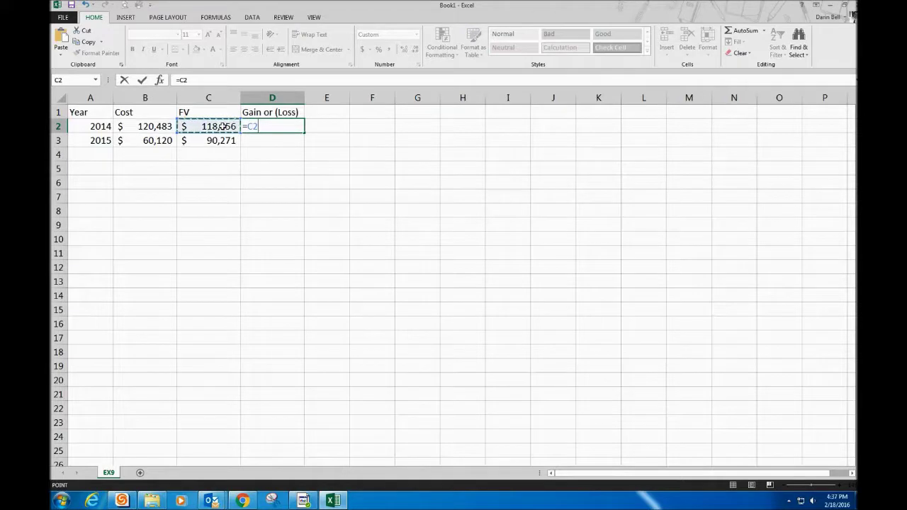
{"action": "type", "text": "-"}
{"action": "left_click", "coordinate": [142, 125]}
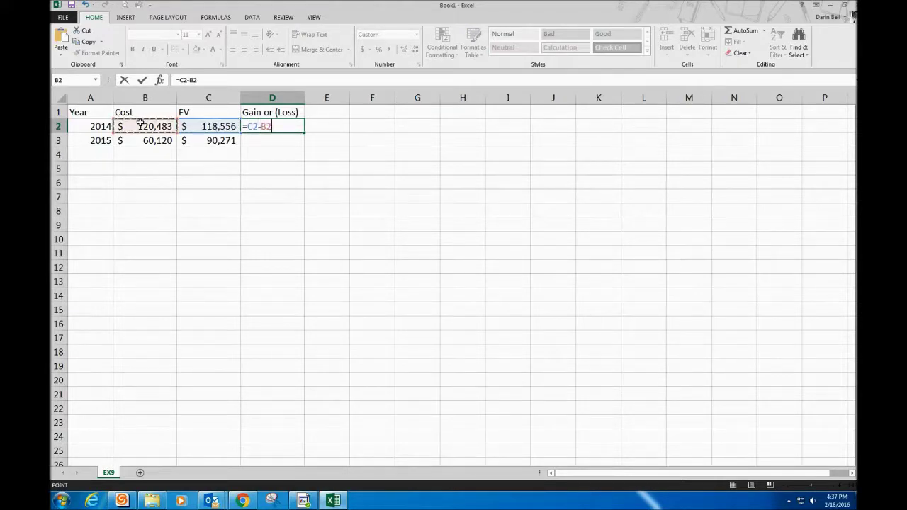
{"action": "key", "text": "ctrl+Return"}
{"action": "key", "text": "Return"}
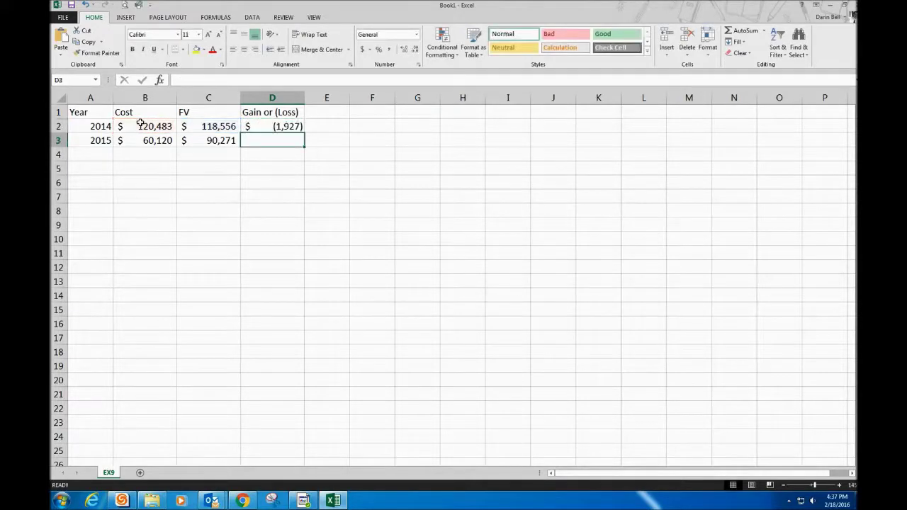
{"action": "left_click", "coordinate": [284, 127]}
{"action": "left_click_drag", "start_coordinate": [305, 133], "coordinate": [304, 146]}
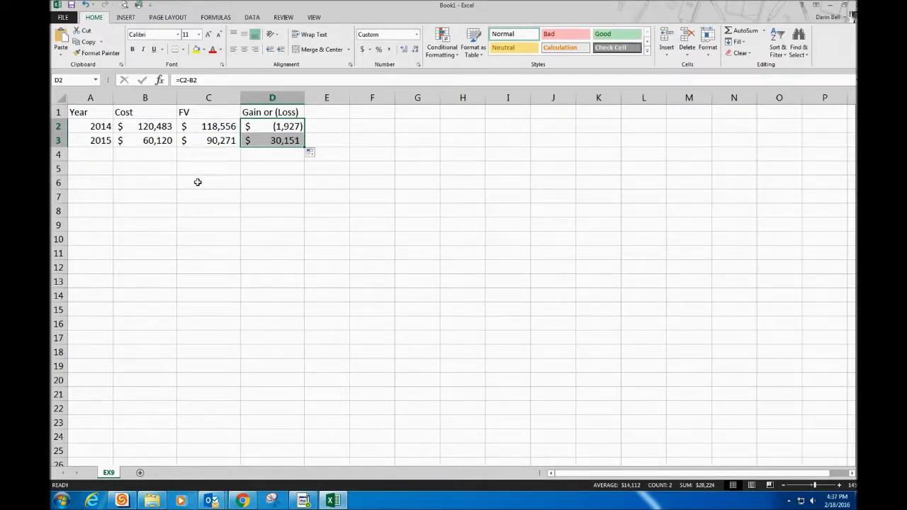
Step: Enter 2014 in A5 with the headings Account, Debit and Credit alongside in row 5
{"action": "left_click", "coordinate": [112, 170]}
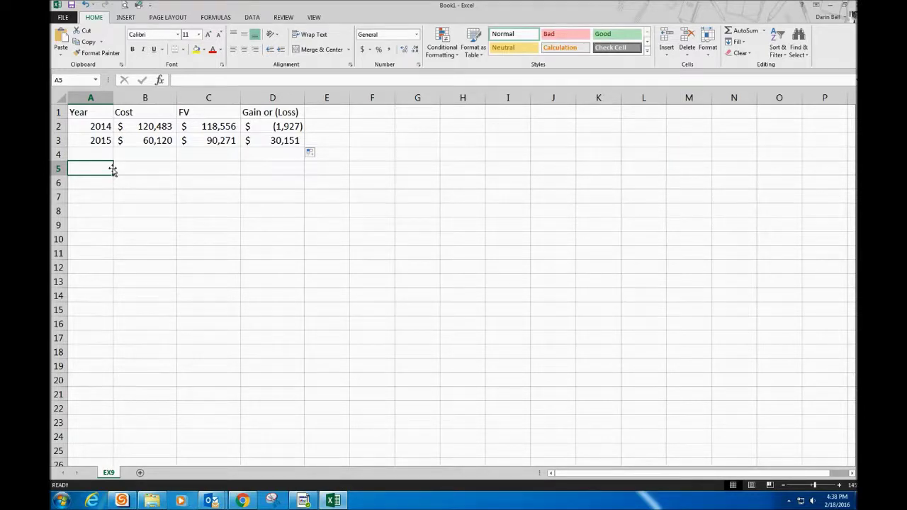
{"action": "type", "text": "2014"}
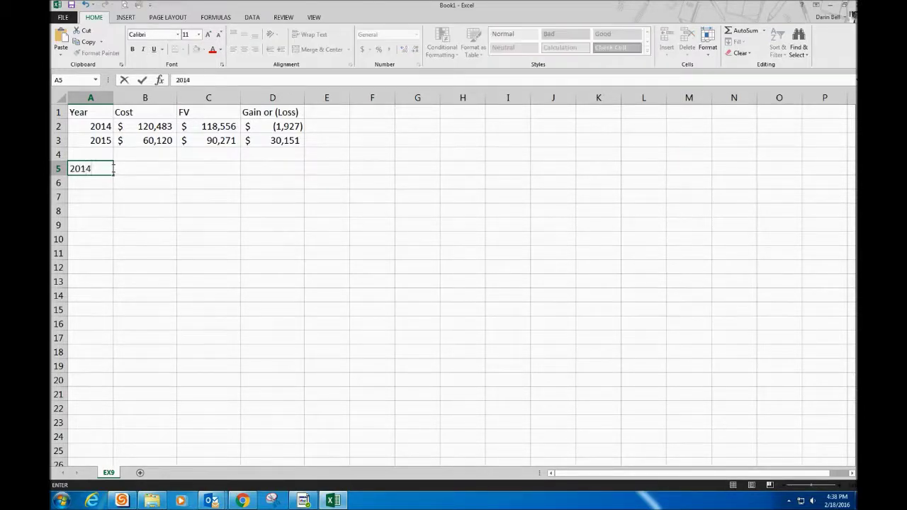
{"action": "key", "text": "Tab"}
{"action": "key", "text": "Down"}
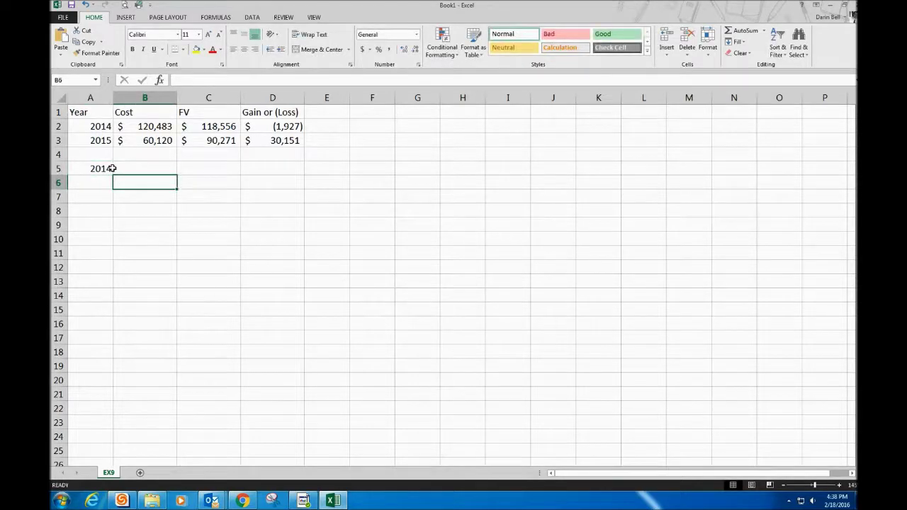
{"action": "left_click", "coordinate": [114, 170]}
{"action": "type", "text": "Account"}
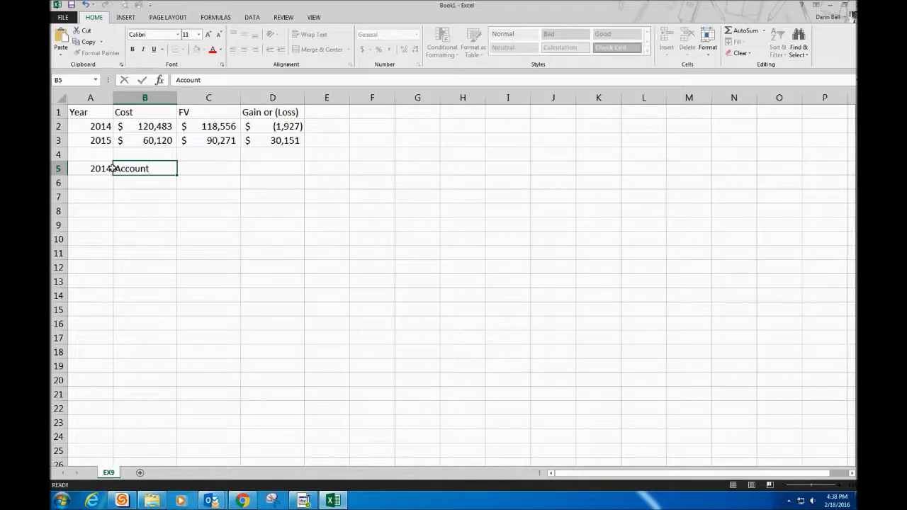
{"action": "key", "text": "Tab"}
{"action": "key", "text": "Tab"}
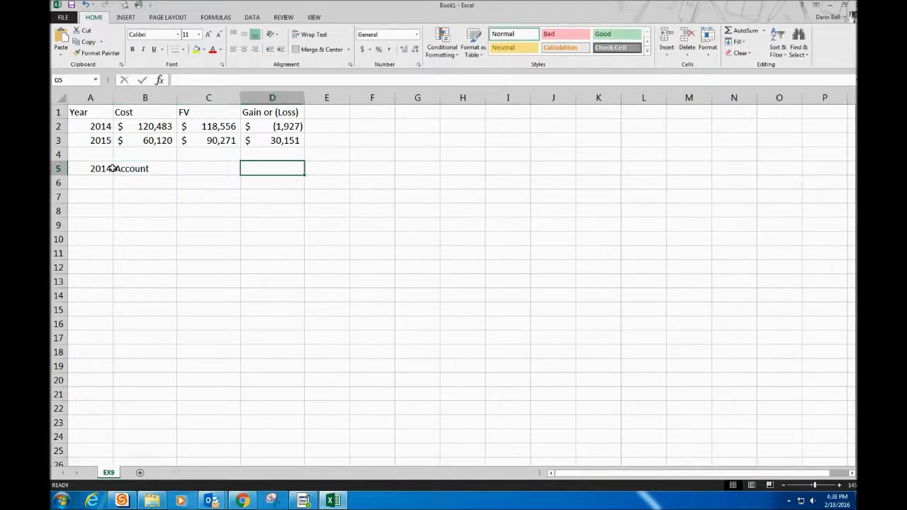
{"action": "type", "text": "Debit"}
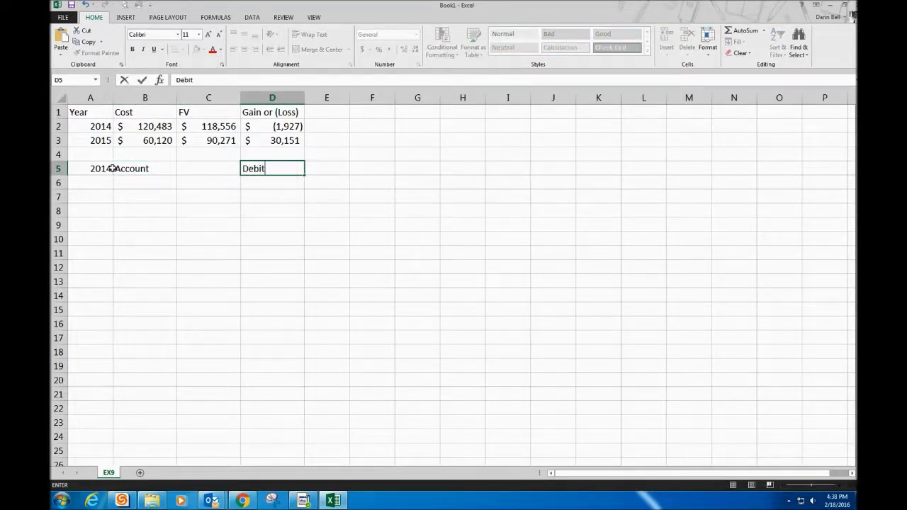
{"action": "key", "text": "Tab"}
{"action": "type", "text": "Creditr"}
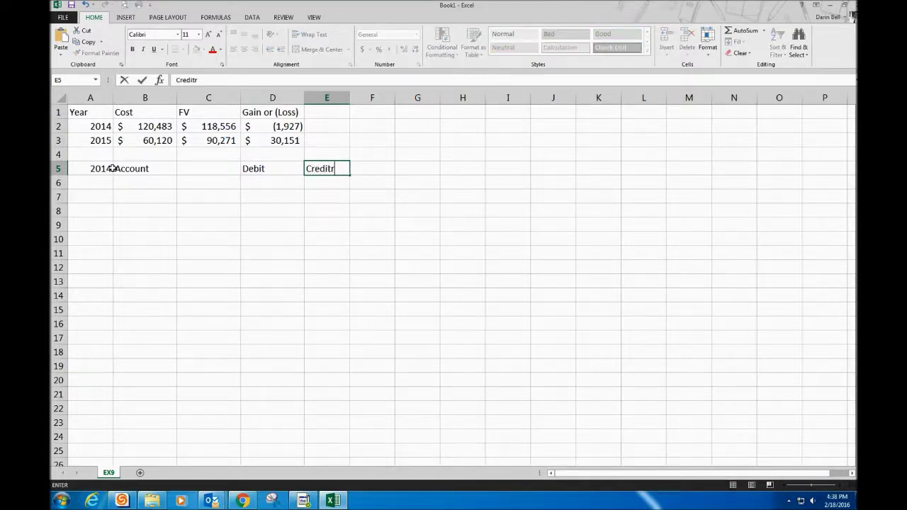
{"action": "key", "text": "BackSpace"}
{"action": "left_click", "coordinate": [138, 184]}
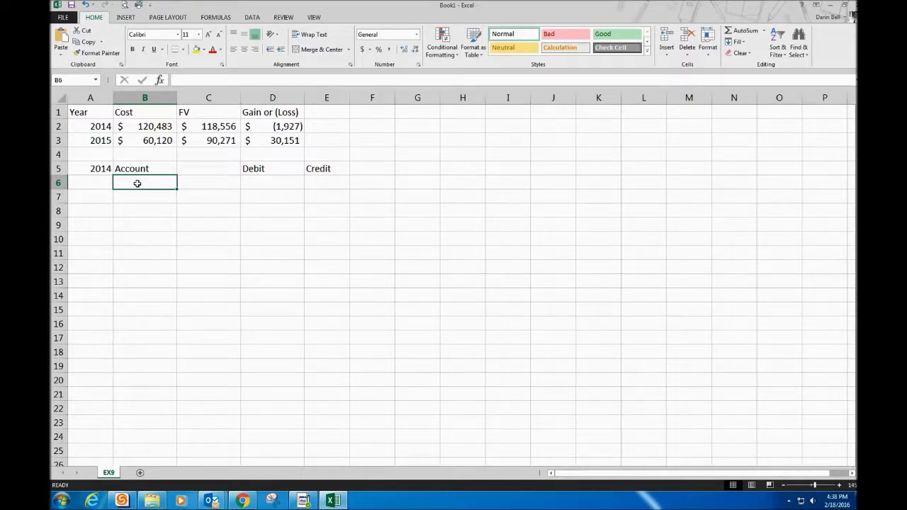
Step: Enter 'Unrealize Loss-Equity' in B6 and the indented 'FV Adj - AFS (LT)' in C7
{"action": "type", "text": "Un"}
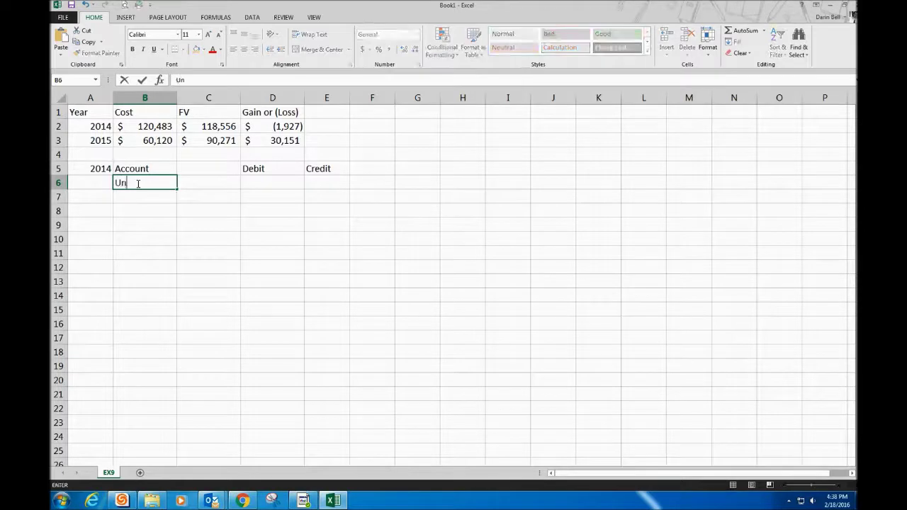
{"action": "type", "text": "realize"}
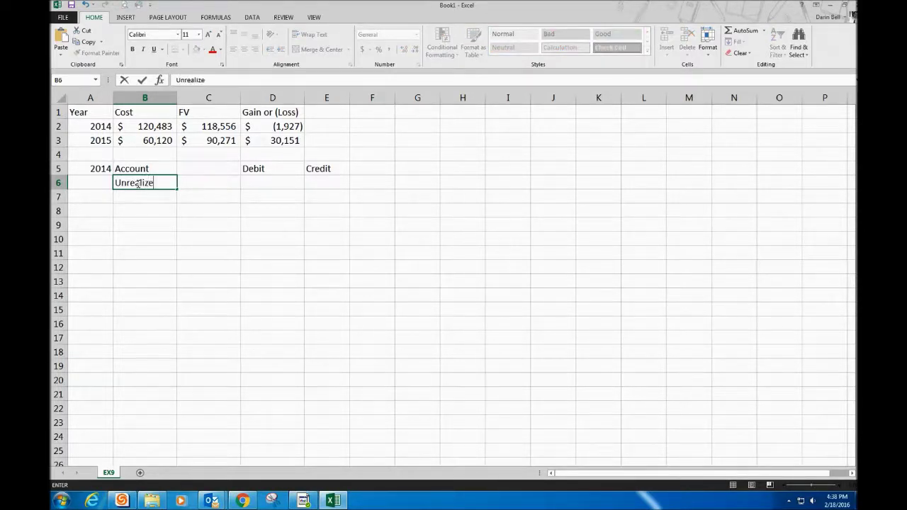
{"action": "type", "text": " Loss-Equity`"}
{"action": "key", "text": "Tab"}
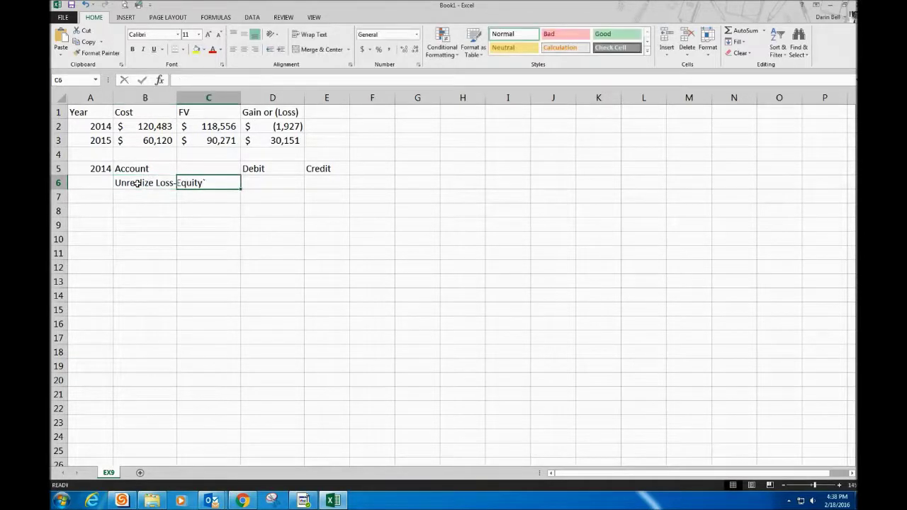
{"action": "left_click", "coordinate": [148, 187]}
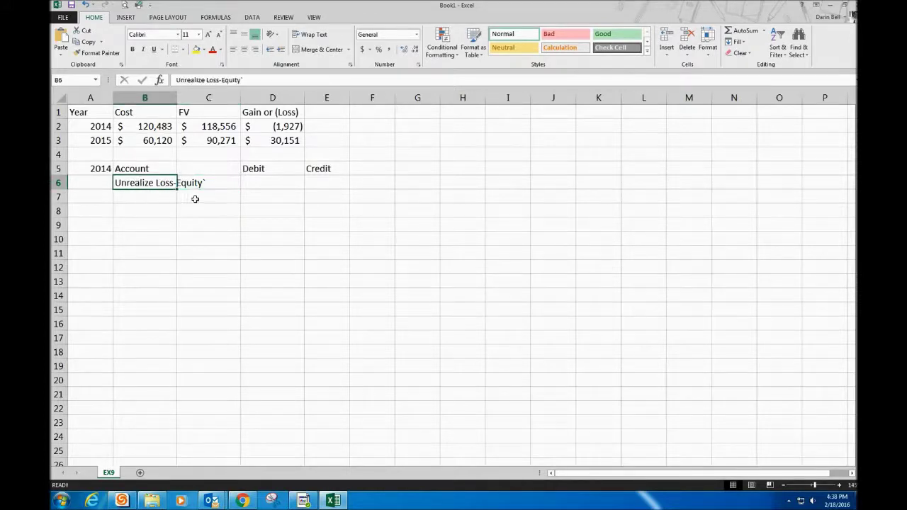
{"action": "left_click", "coordinate": [195, 200]}
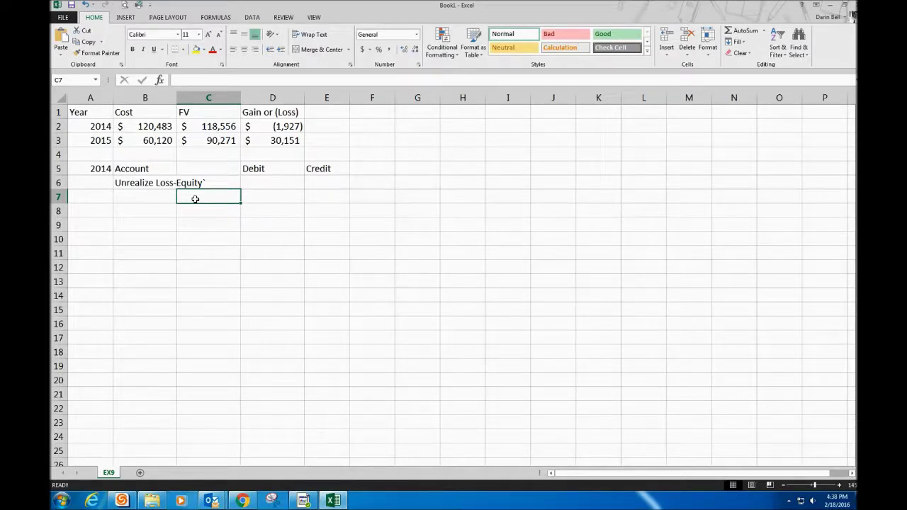
{"action": "type", "text": "FV"}
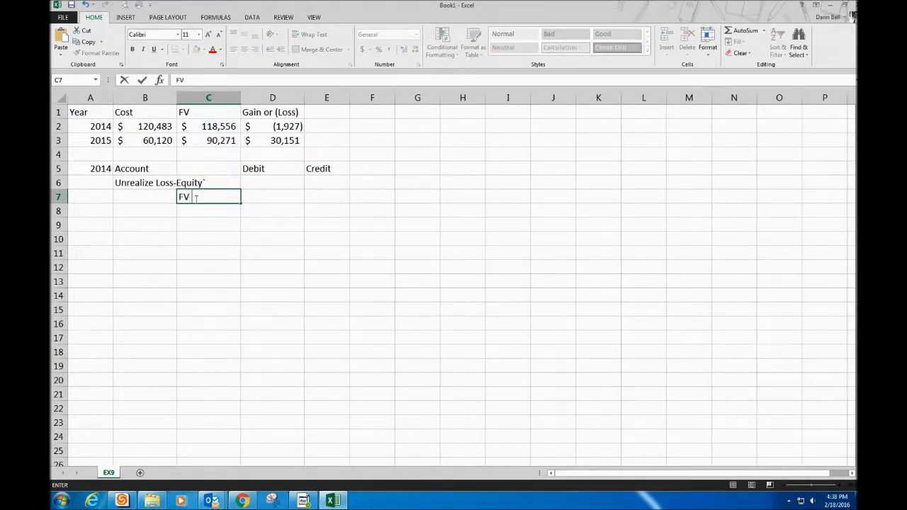
{"action": "type", "text": " Adj - AFS (LT)"}
Step: Enter 1927 as the debit in D6 and the credit in E7
{"action": "left_click", "coordinate": [265, 180]}
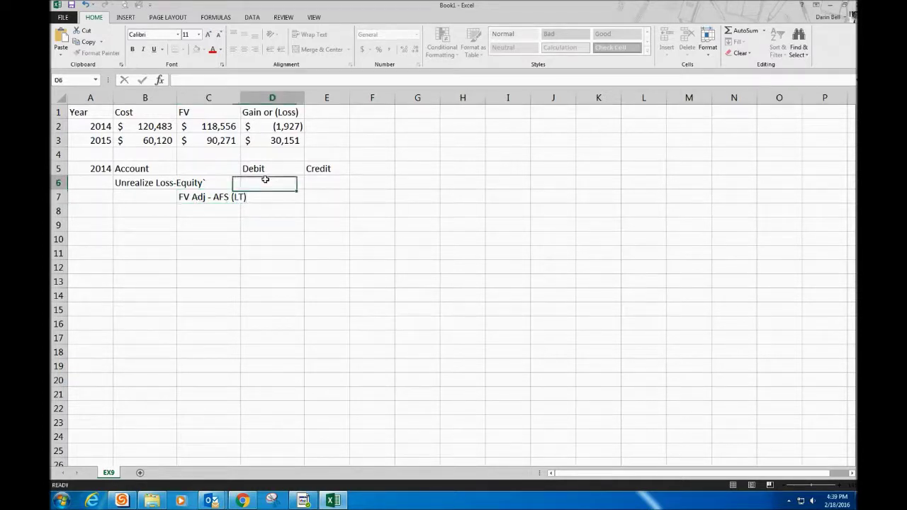
{"action": "type", "text": "1927"}
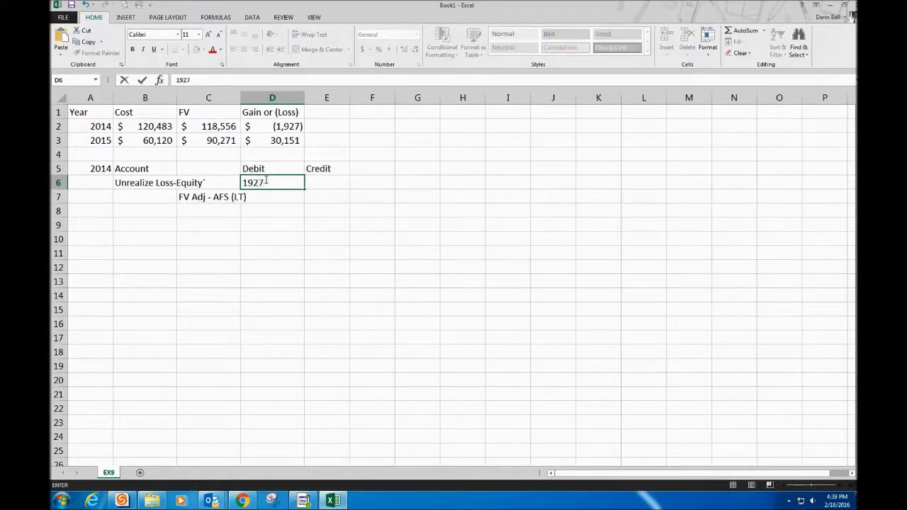
{"action": "key", "text": "Tab"}
{"action": "key", "text": "Down"}
{"action": "type", "text": "1927"}
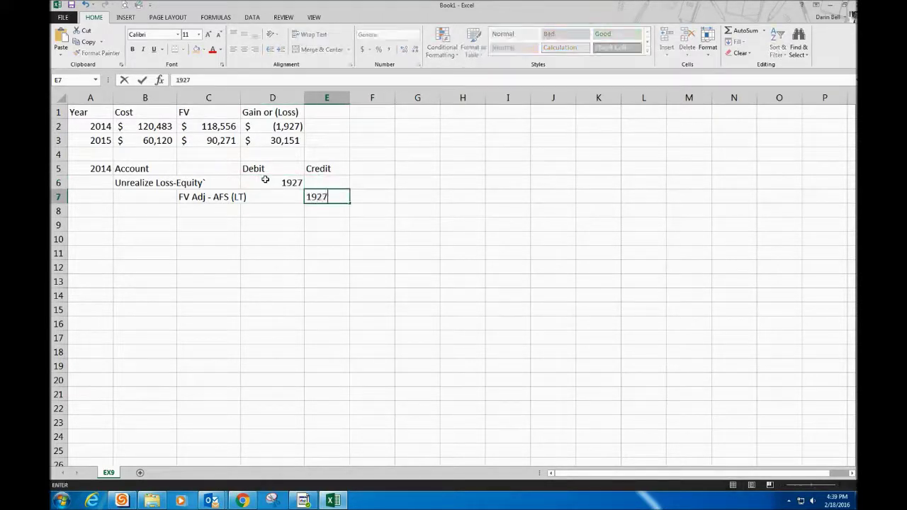
{"action": "key", "text": "Return"}
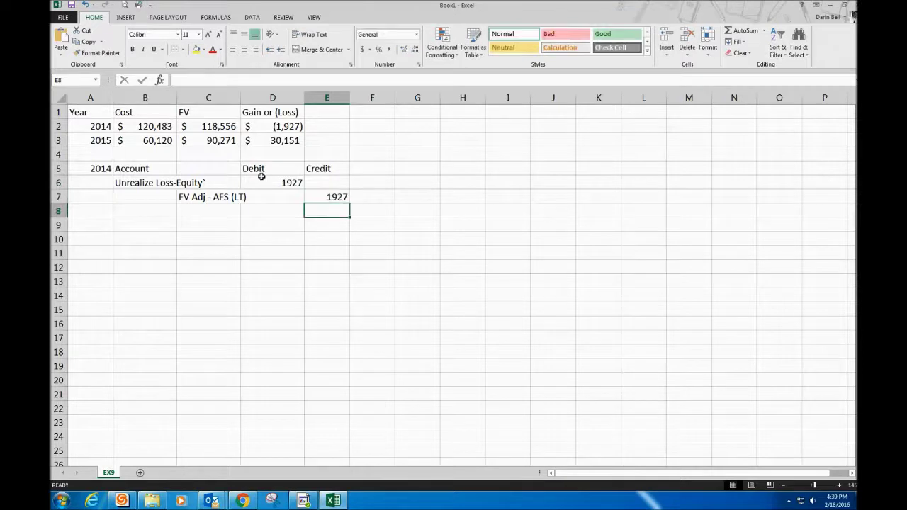
Step: Format columns D:E as accounting currency with no decimal places
{"action": "left_click", "coordinate": [273, 183]}
{"action": "left_click_drag", "start_coordinate": [273, 182], "coordinate": [315, 200]}
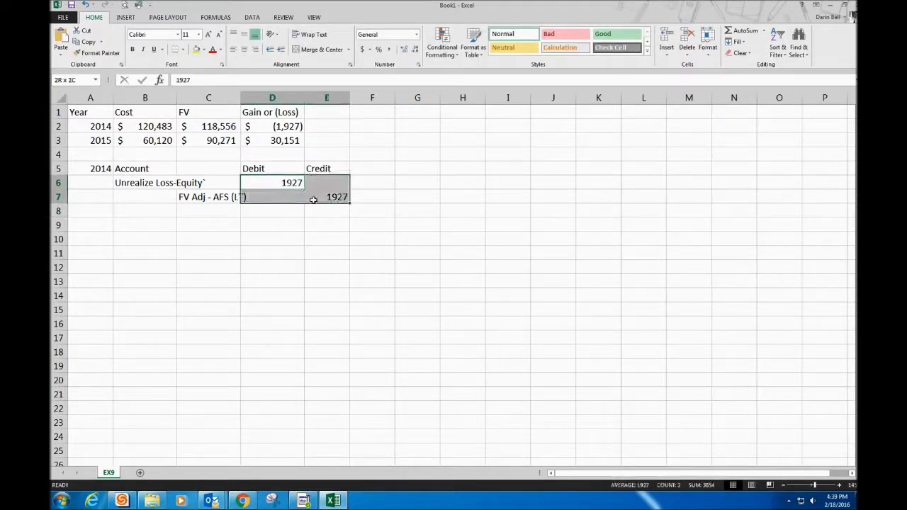
{"action": "left_click", "coordinate": [263, 97]}
{"action": "left_click_drag", "start_coordinate": [314, 95], "coordinate": [327, 97]}
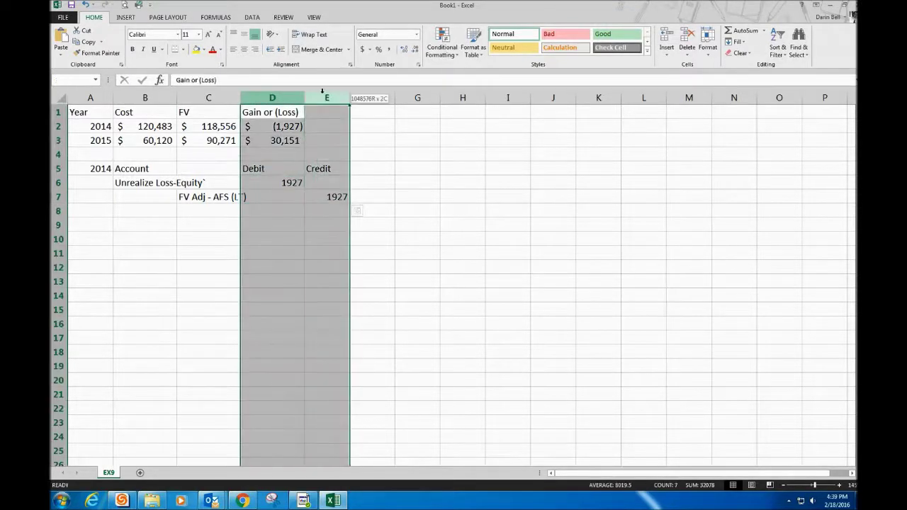
{"action": "left_click", "coordinate": [363, 48]}
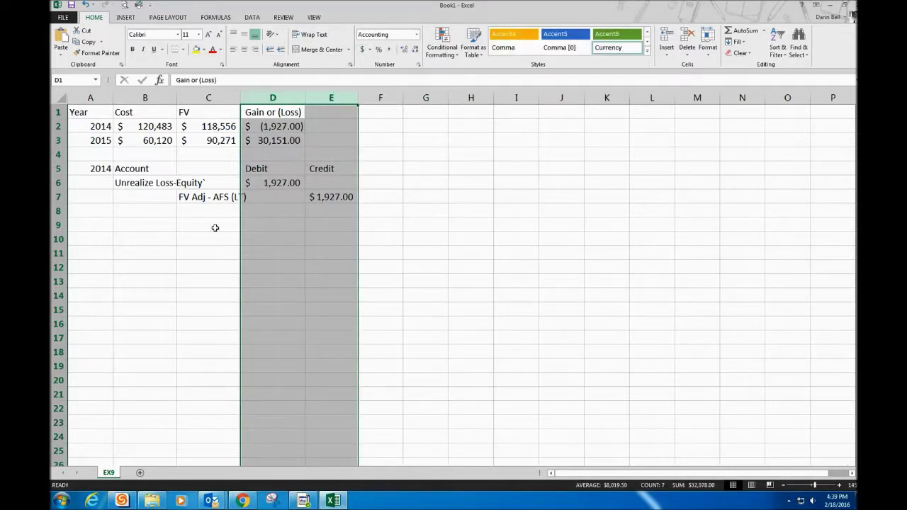
{"action": "left_click", "coordinate": [415, 50]}
{"action": "left_click", "coordinate": [415, 51]}
{"action": "left_click", "coordinate": [94, 226]}
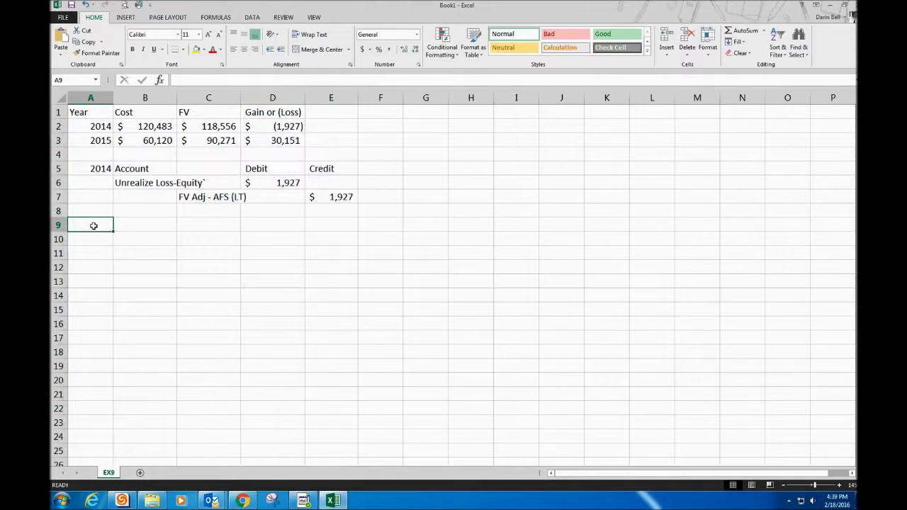
Step: Enter the year 2015 in A9, correcting a mistyped digit
{"action": "type", "text": "21"}
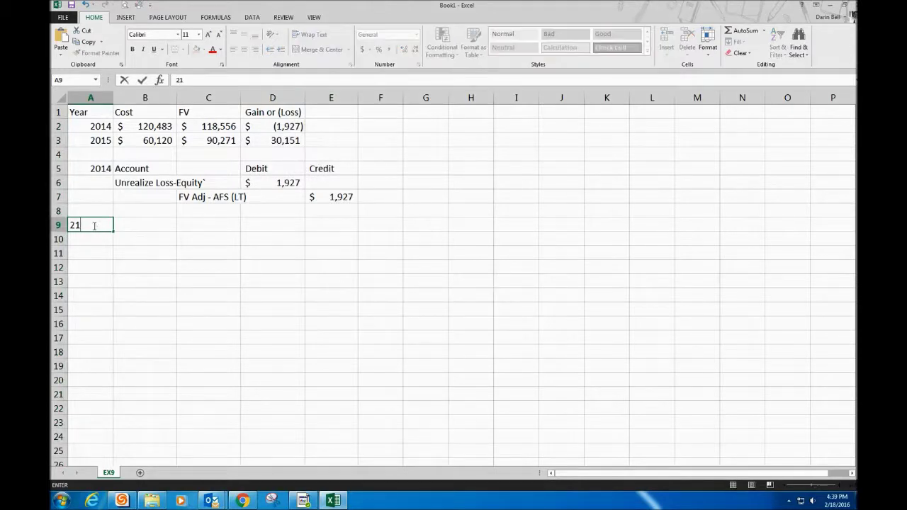
{"action": "key", "text": "BackSpace"}
{"action": "type", "text": "015"}
{"action": "key", "text": "Tab"}
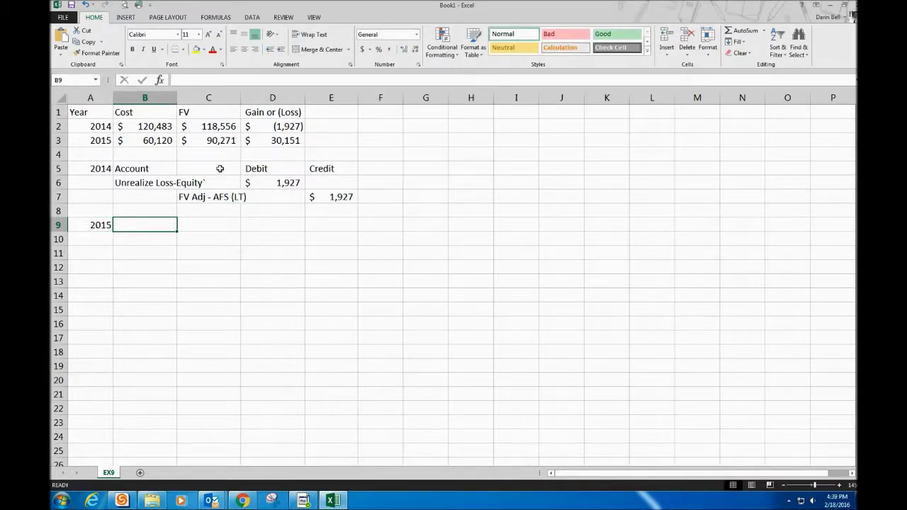
Step: Review the 2014 debit and credit lines and the D3 gain formula
{"action": "left_click", "coordinate": [142, 183]}
{"action": "left_click_drag", "start_coordinate": [176, 184], "coordinate": [271, 184]}
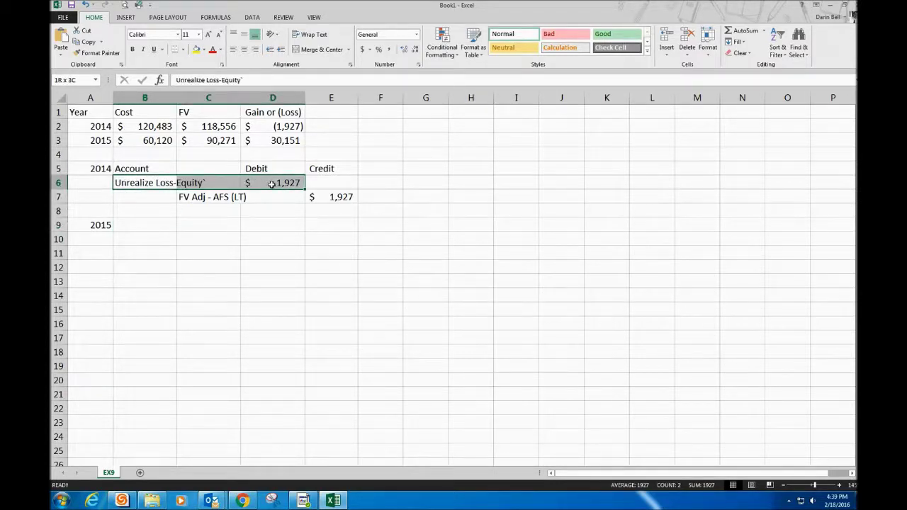
{"action": "left_click", "coordinate": [216, 197]}
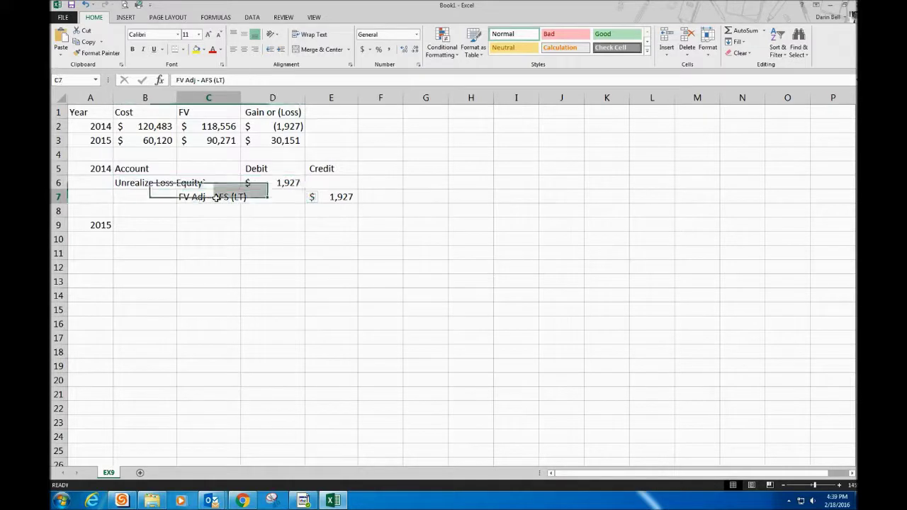
{"action": "left_click_drag", "start_coordinate": [216, 197], "coordinate": [340, 196]}
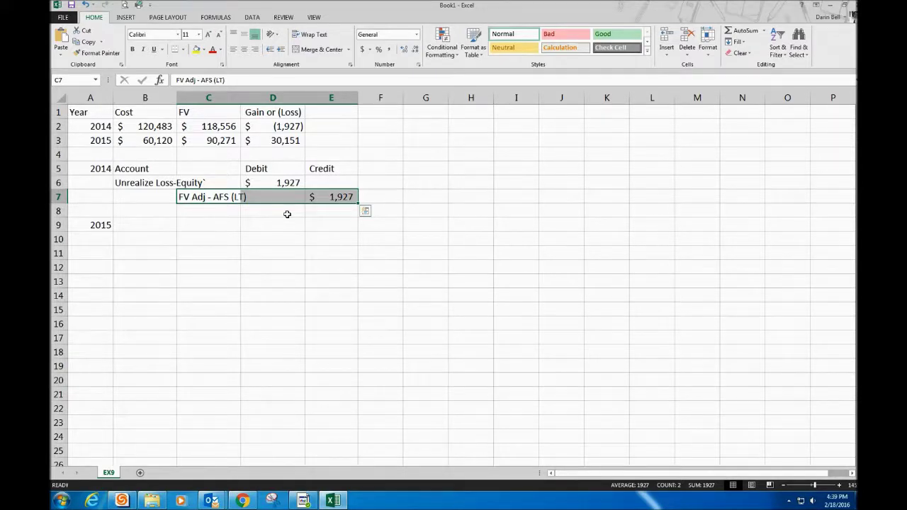
{"action": "left_click", "coordinate": [279, 142]}
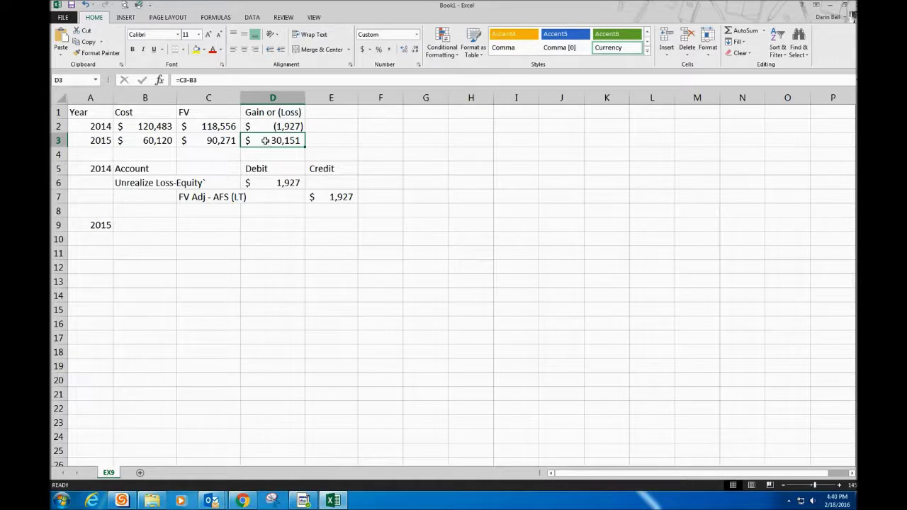
{"action": "double_click", "coordinate": [264, 140]}
{"action": "key", "text": "Return"}
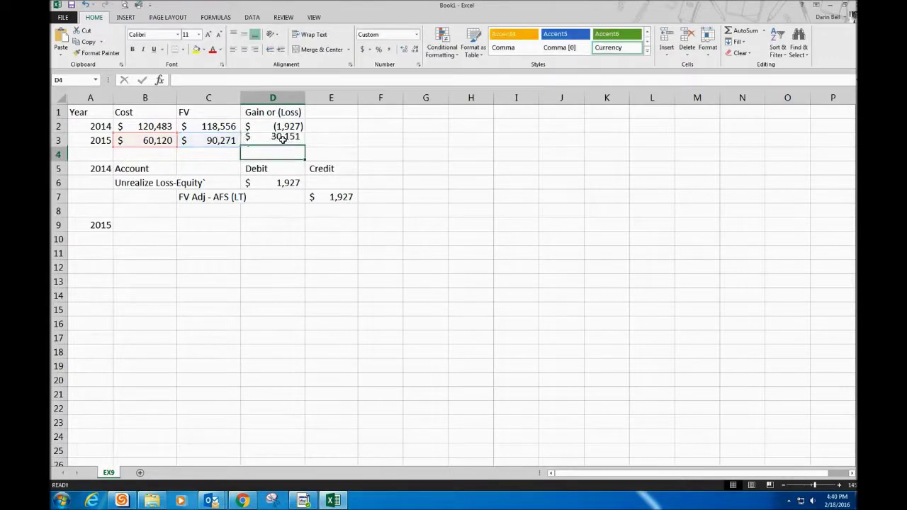
{"action": "left_click", "coordinate": [282, 140]}
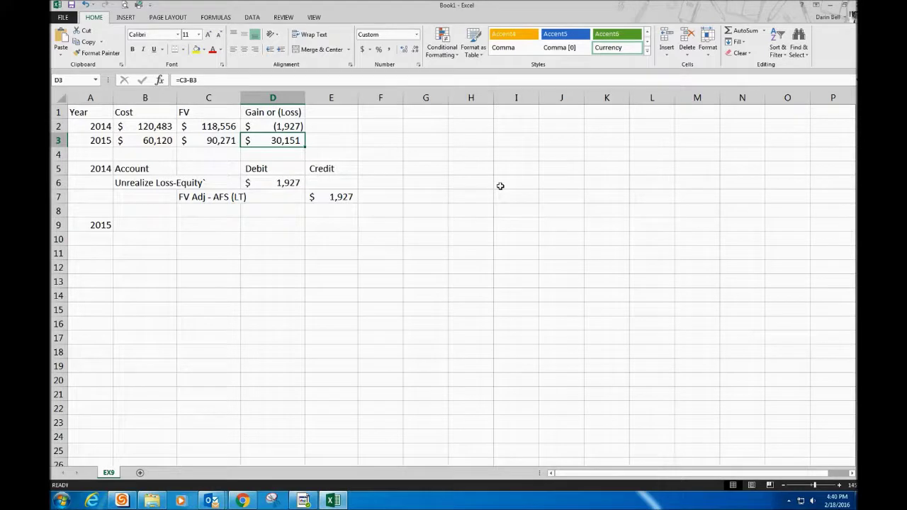
{"action": "left_click", "coordinate": [161, 129]}
{"action": "left_click", "coordinate": [218, 135]}
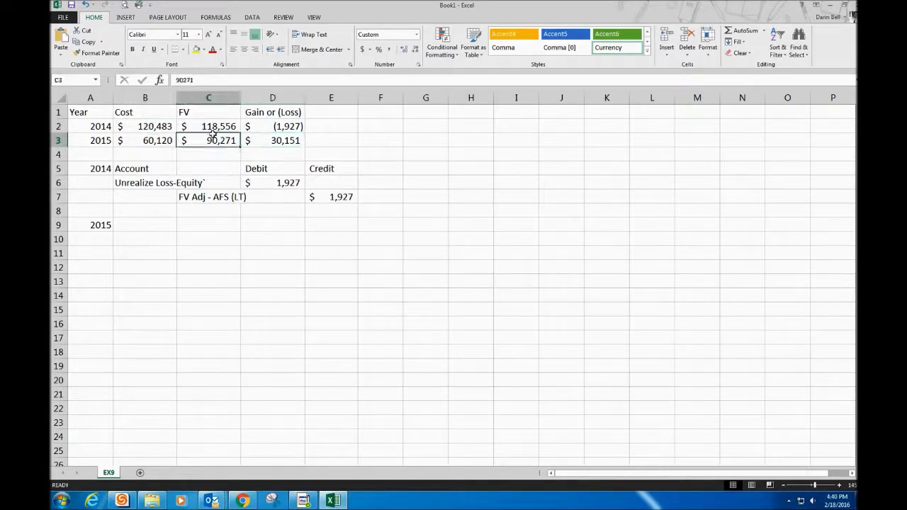
{"action": "left_click", "coordinate": [158, 142]}
{"action": "left_click", "coordinate": [156, 124]}
{"action": "left_click", "coordinate": [215, 128]}
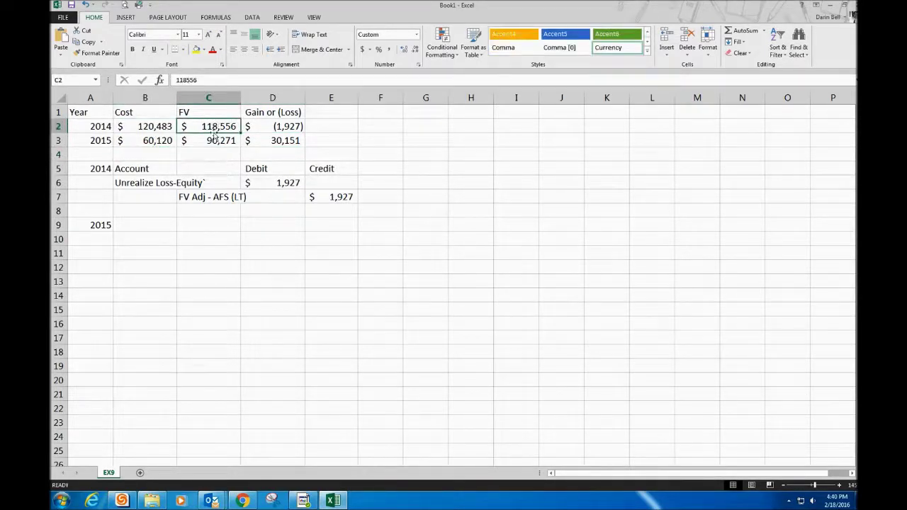
{"action": "left_click", "coordinate": [216, 140]}
{"action": "left_click", "coordinate": [152, 140]}
{"action": "left_click", "coordinate": [160, 127]}
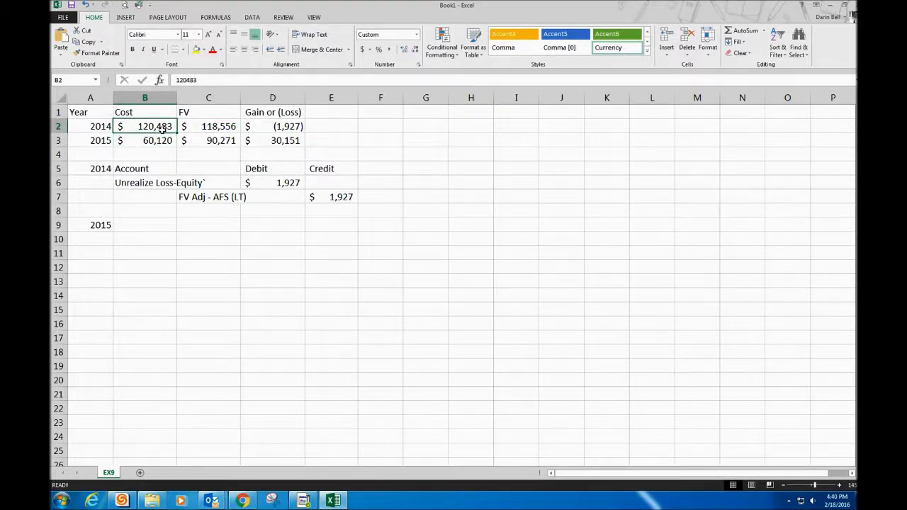
{"action": "left_click", "coordinate": [146, 142]}
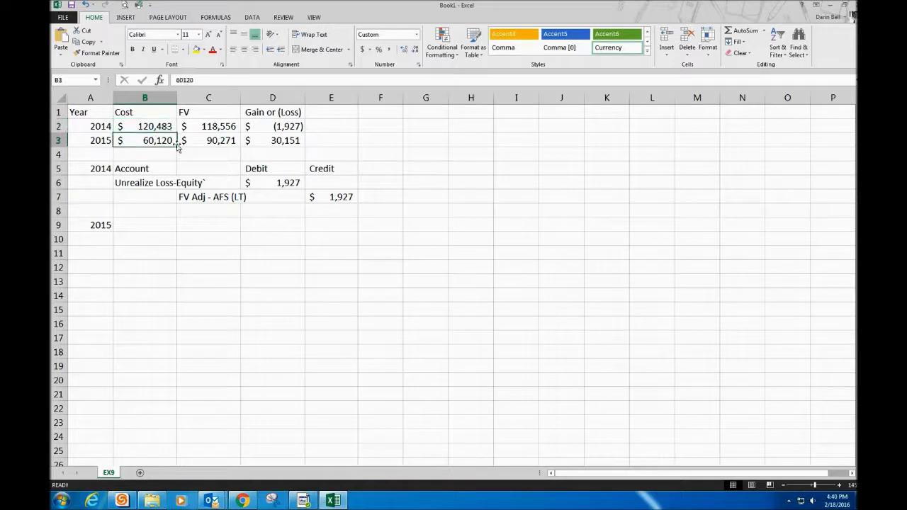
{"action": "left_click", "coordinate": [230, 142]}
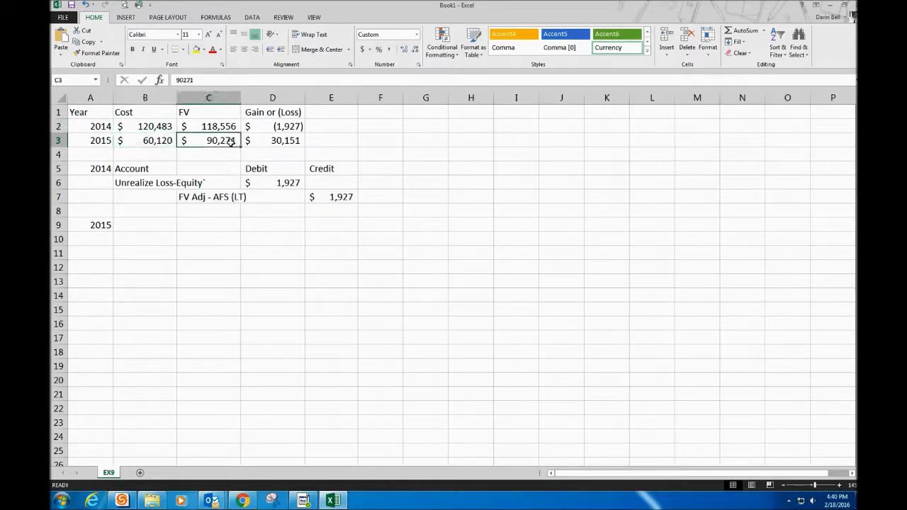
{"action": "left_click", "coordinate": [159, 224]}
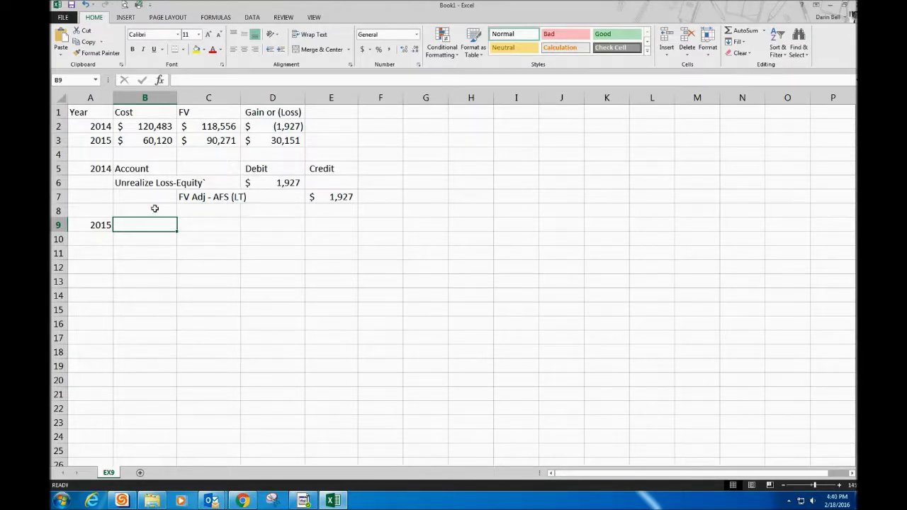
Step: Copy the 'FV Adj - AFS (LT)' account name from C7 into B9
{"action": "left_click", "coordinate": [213, 197]}
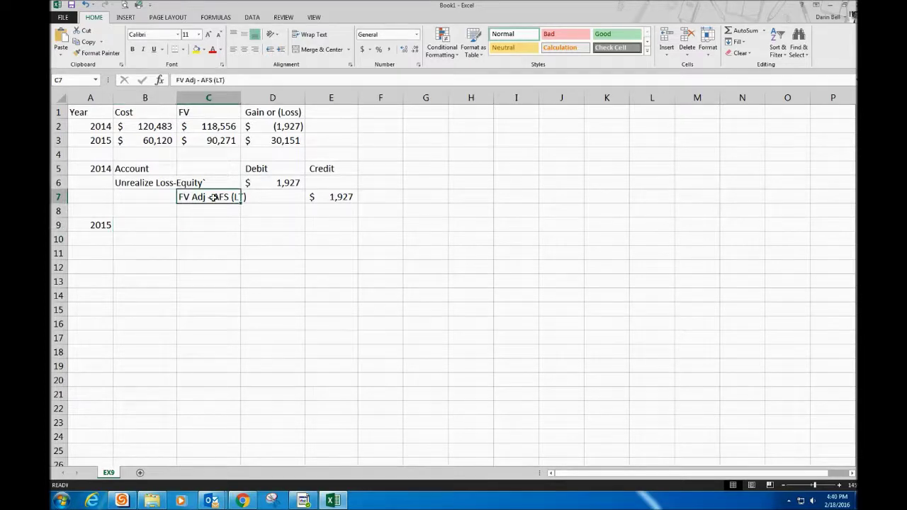
{"action": "key", "text": "ctrl+c"}
{"action": "left_click", "coordinate": [167, 224]}
{"action": "key", "text": "ctrl+v"}
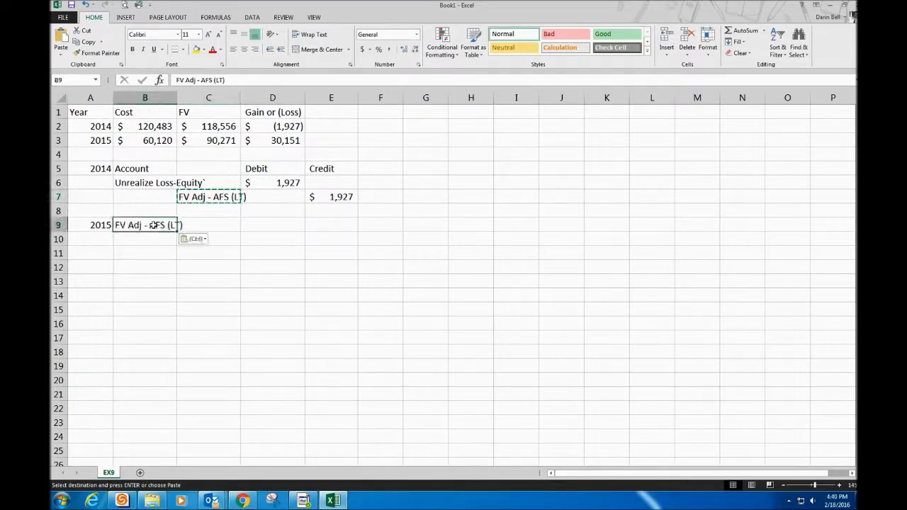
{"action": "double_click", "coordinate": [207, 228]}
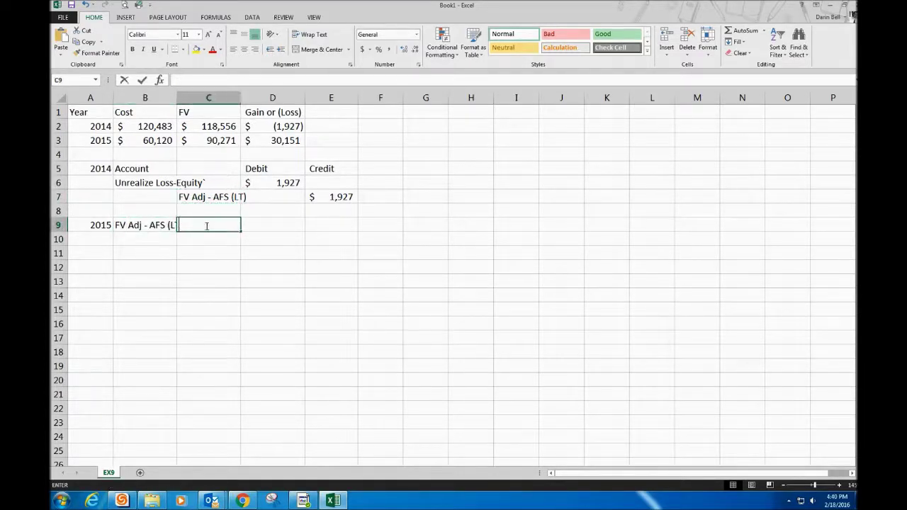
{"action": "key", "text": "Return"}
Step: Enter =D3+D6 in D9 for a $32,078 debit and check the formulas
{"action": "left_click", "coordinate": [263, 223]}
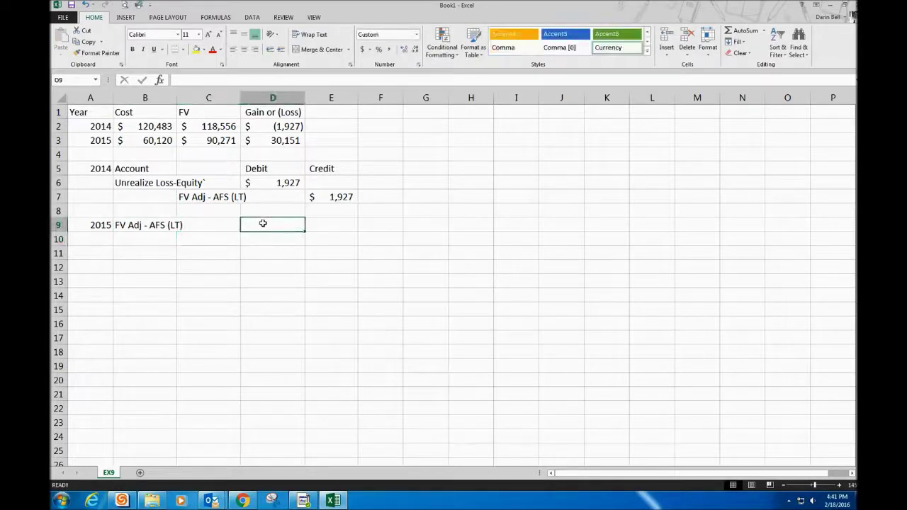
{"action": "type", "text": "="}
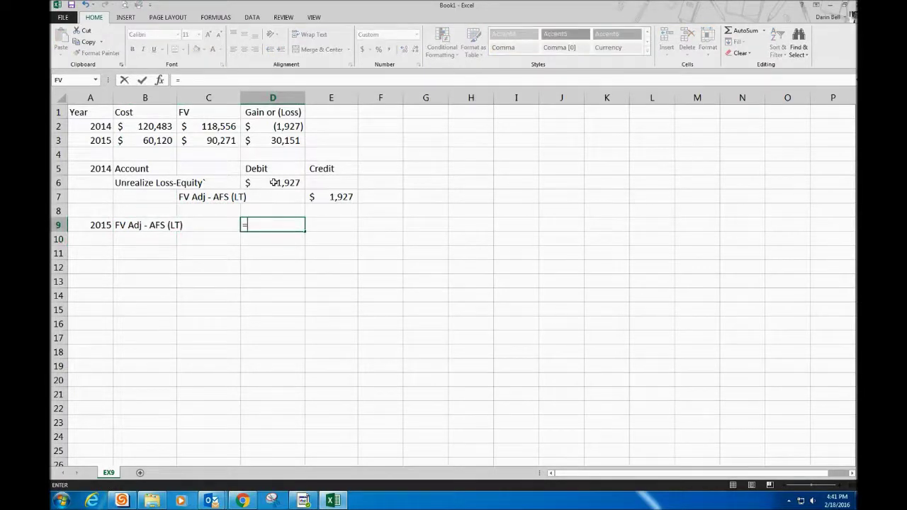
{"action": "left_click", "coordinate": [280, 143]}
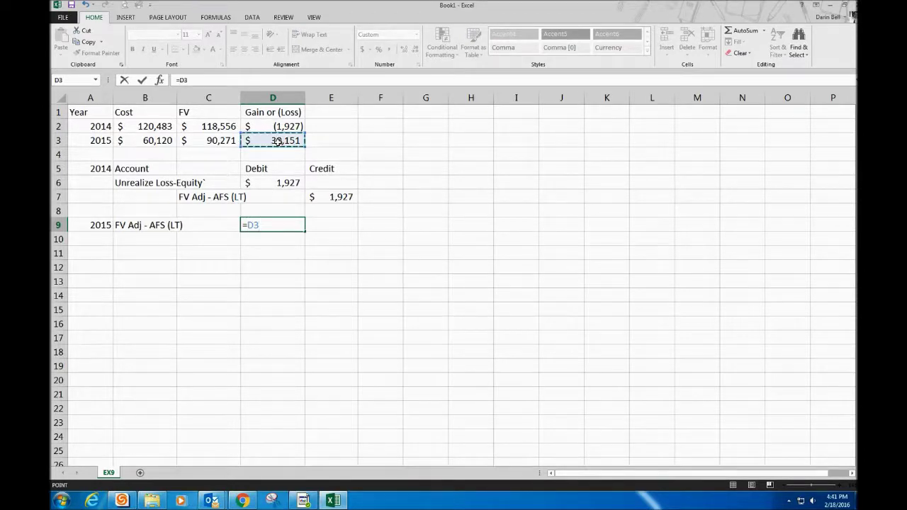
{"action": "type", "text": "+"}
{"action": "left_click", "coordinate": [277, 182]}
{"action": "key", "text": "Return"}
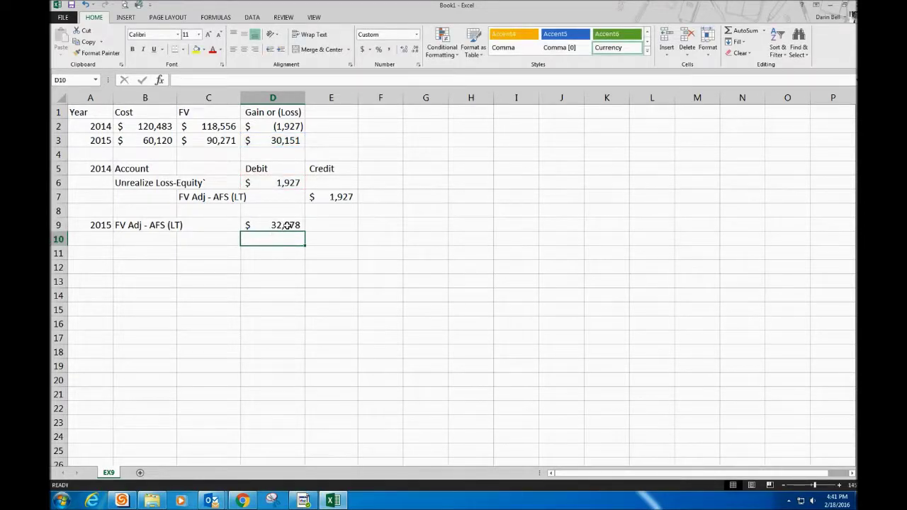
{"action": "left_click", "coordinate": [287, 225]}
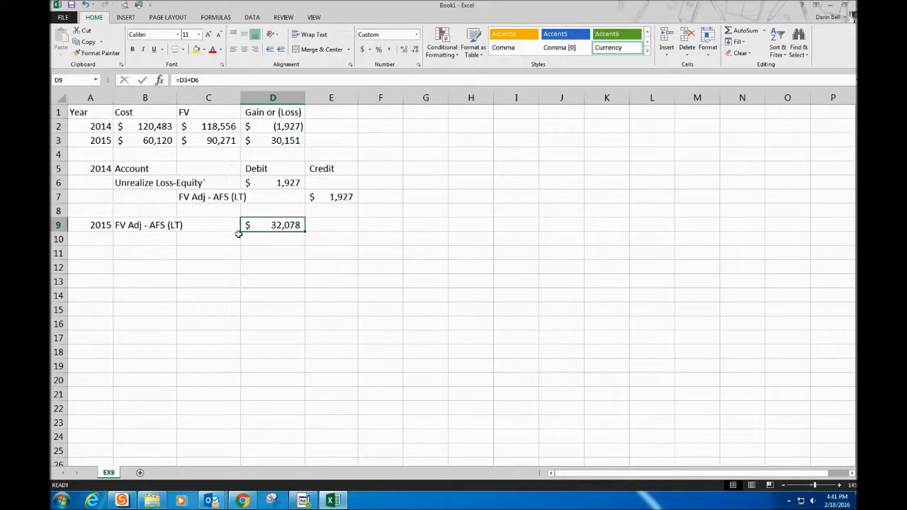
{"action": "left_click", "coordinate": [285, 139]}
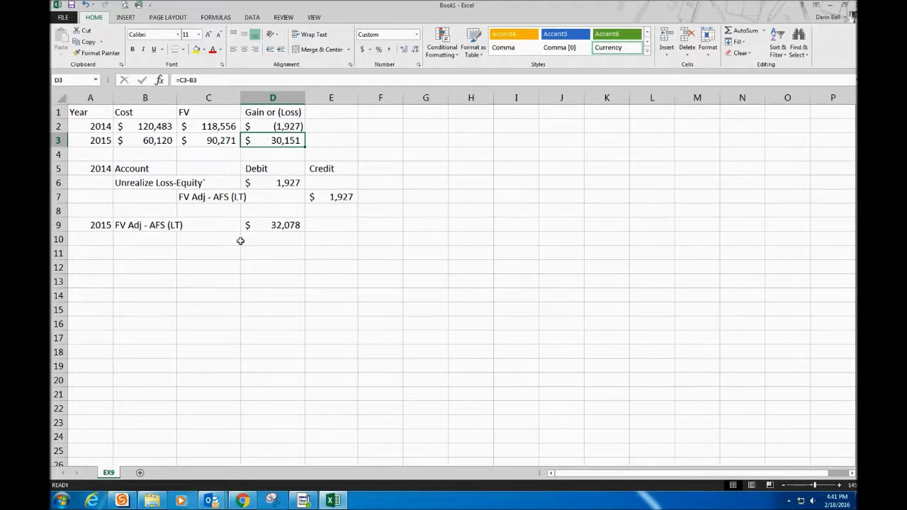
{"action": "left_click", "coordinate": [326, 237]}
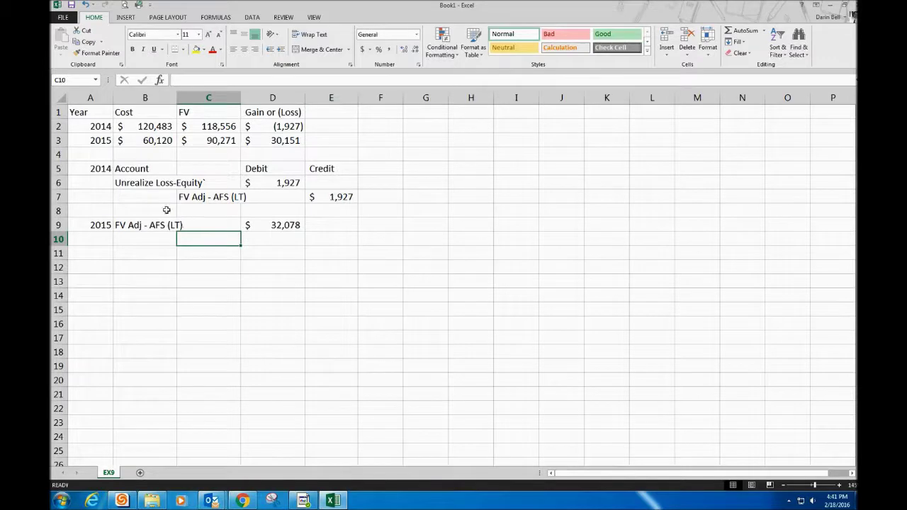
Step: Copy 'Unrealize Loss-Equity' into C10 and credit it 1,927 in E10
{"action": "left_click", "coordinate": [141, 181]}
{"action": "key", "text": "ctrl+c"}
{"action": "left_click", "coordinate": [208, 238]}
{"action": "key", "text": "ctrl+v"}
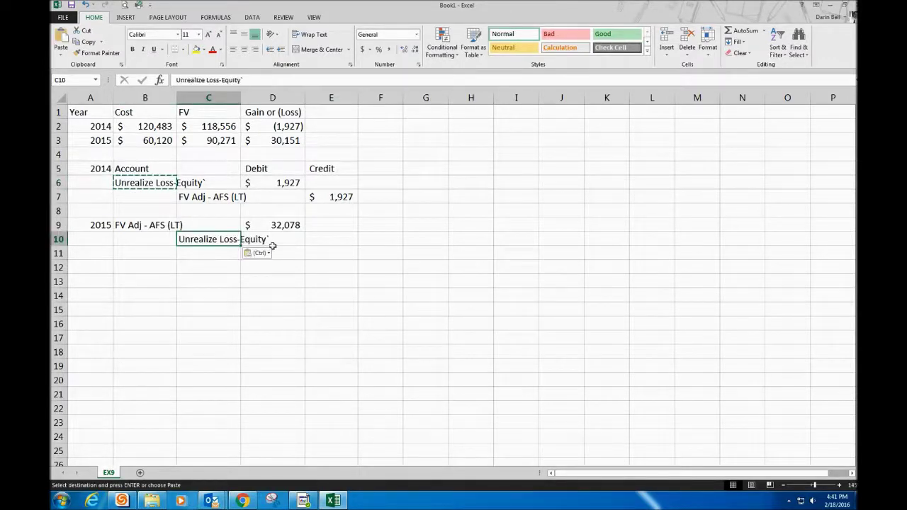
{"action": "left_click", "coordinate": [330, 240]}
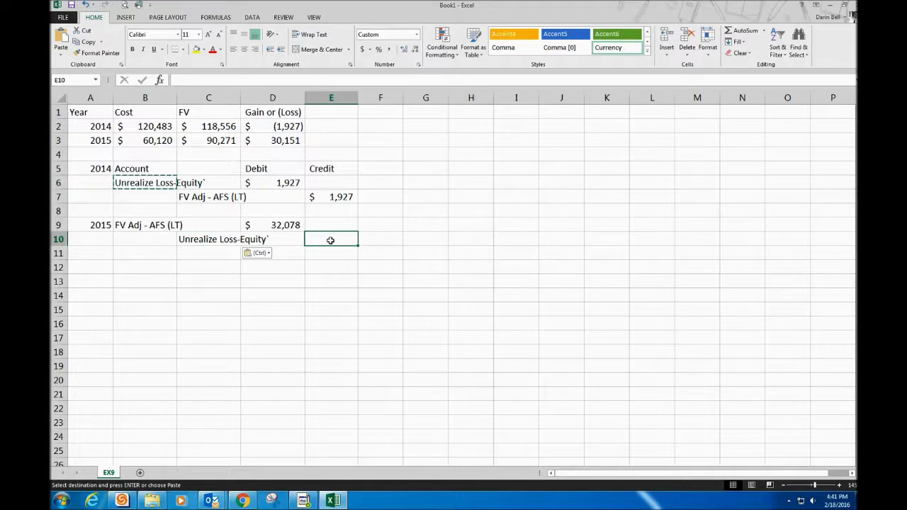
{"action": "type", "text": "1,927"}
{"action": "key", "text": "Return"}
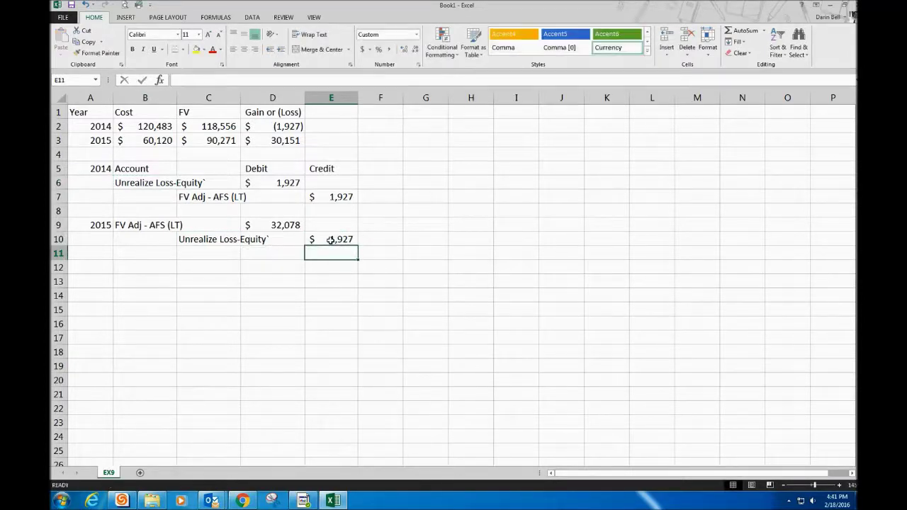
Step: Add 'Unrealize Gain-Equity' in C11 by editing a copied label, crediting 30,151 in E11
{"action": "left_click", "coordinate": [211, 239]}
{"action": "key", "text": "ctrl+c"}
{"action": "left_click", "coordinate": [213, 253]}
{"action": "key", "text": "ctrl+v"}
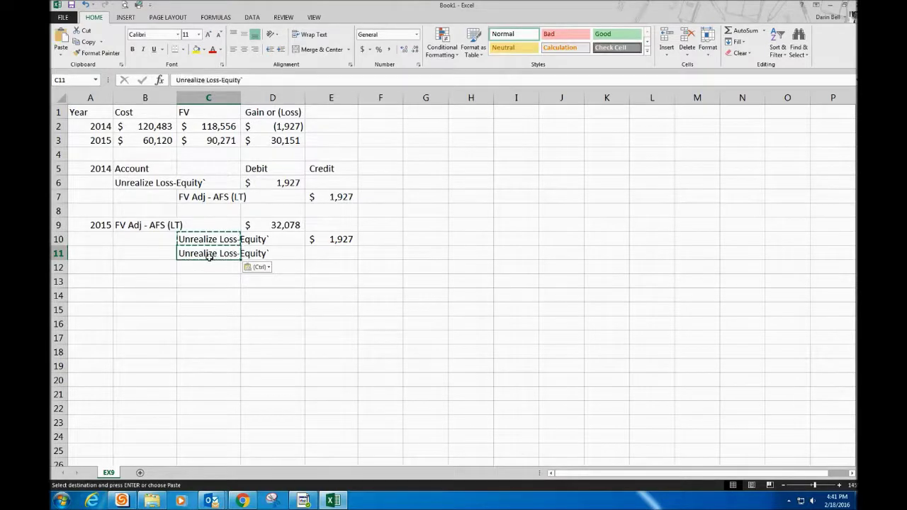
{"action": "double_click", "coordinate": [212, 254]}
{"action": "left_click", "coordinate": [220, 254]}
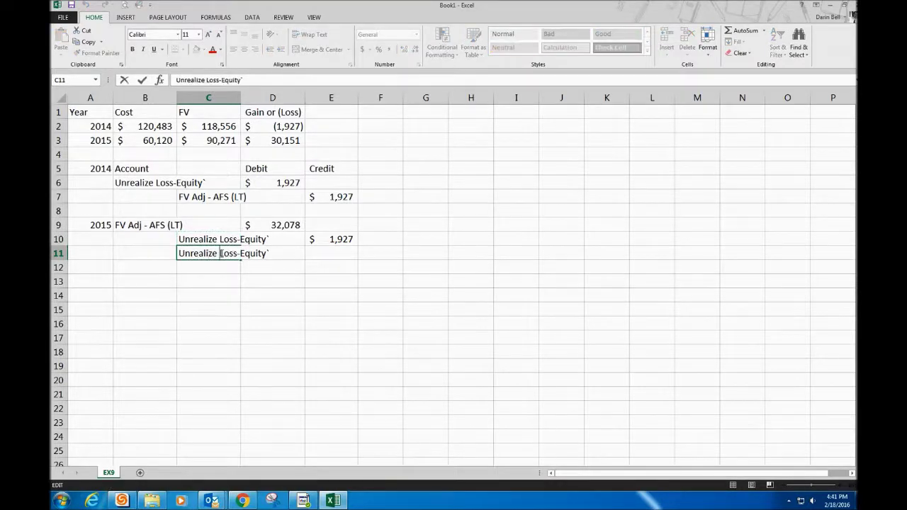
{"action": "left_click_drag", "start_coordinate": [219, 253], "coordinate": [238, 252]}
{"action": "type", "text": "Gain"}
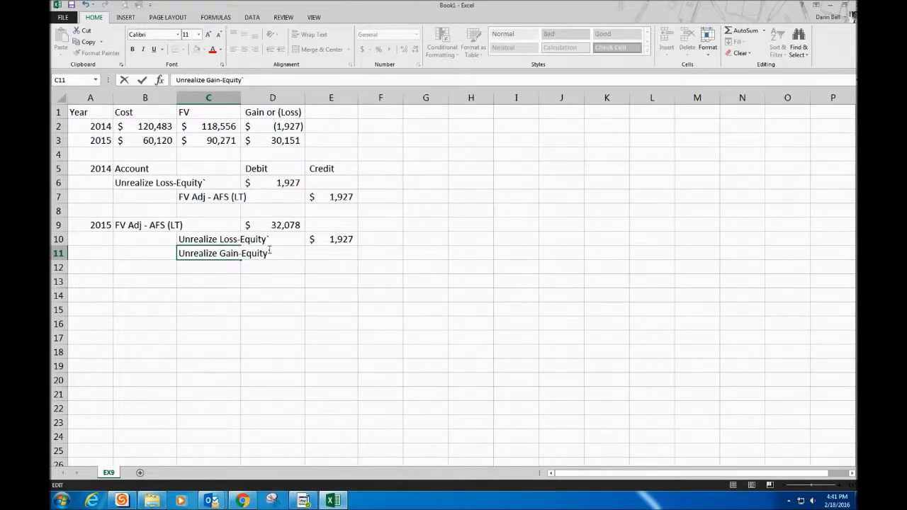
{"action": "key", "text": "Return"}
{"action": "left_click", "coordinate": [340, 257]}
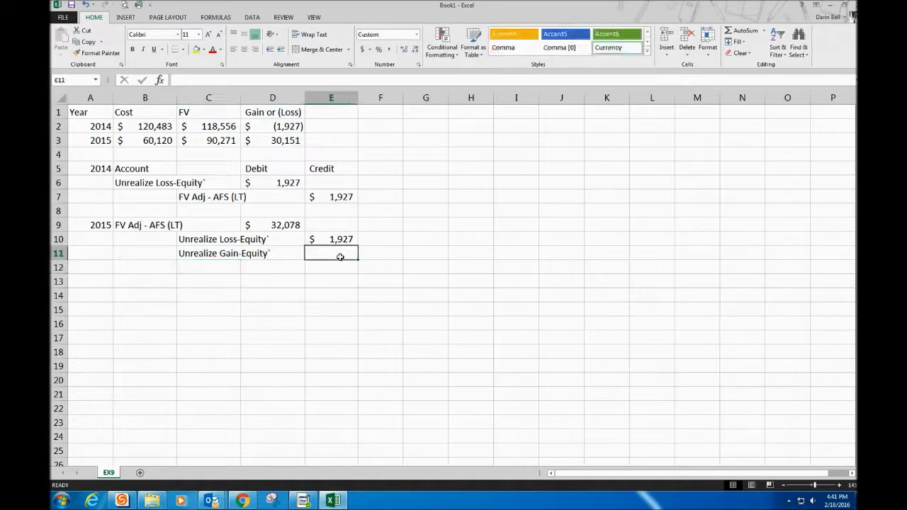
{"action": "type", "text": "30"}
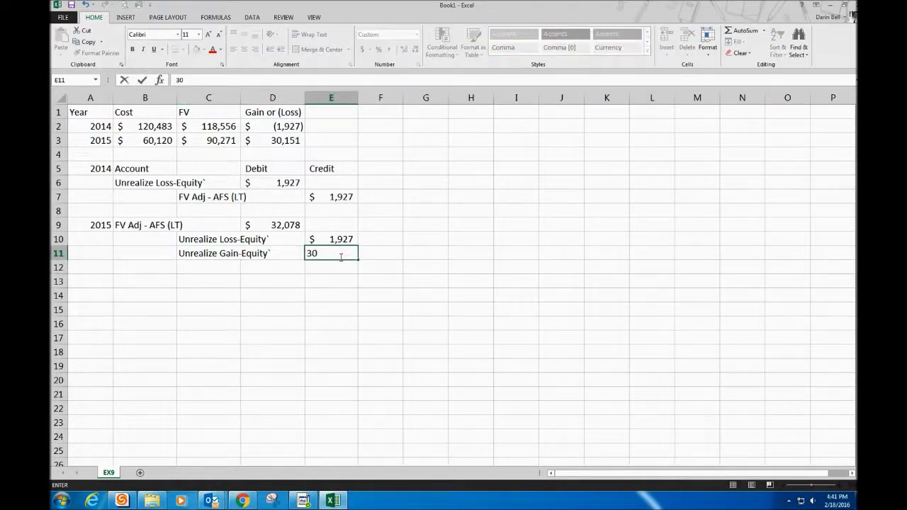
{"action": "type", "text": ",15151"}
{"action": "key", "text": "Return"}
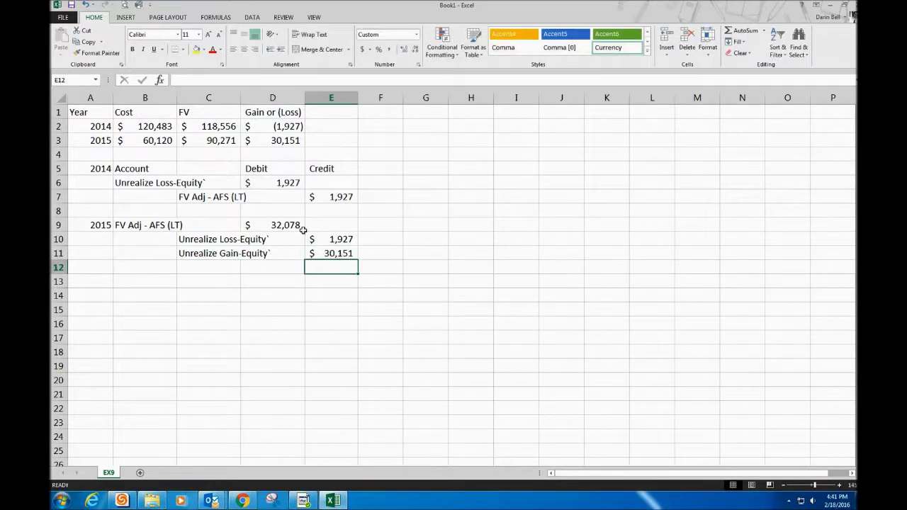
{"action": "left_click", "coordinate": [139, 262]}
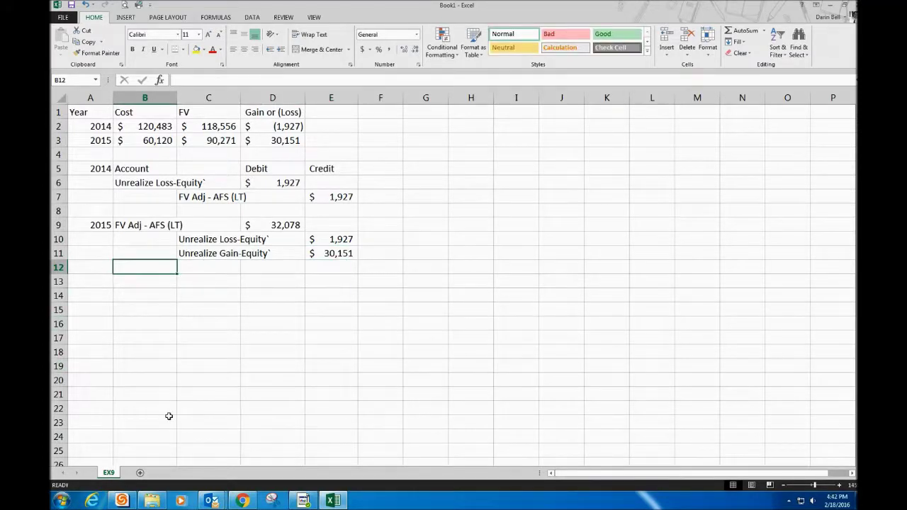
Step: Type 'Record value of AFS securities' in B12, correcting the typos along the way
{"action": "type", "text": "Recr"}
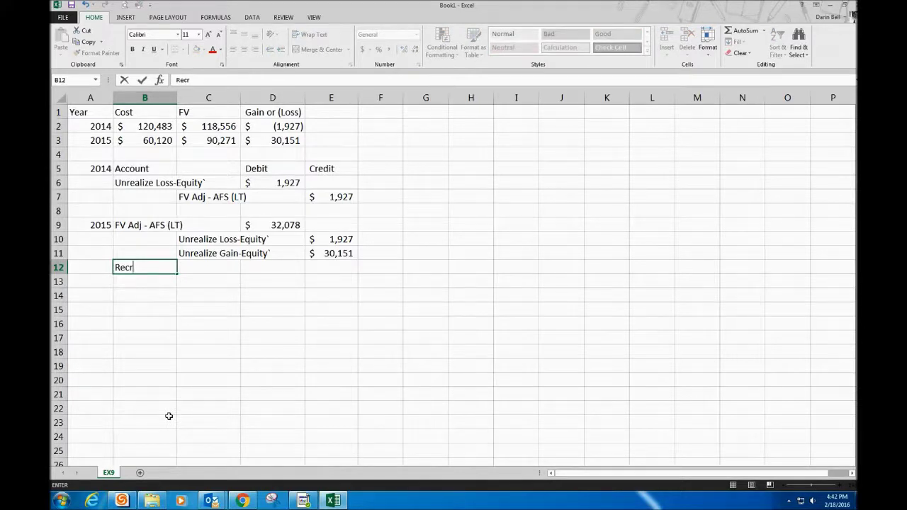
{"action": "key", "text": "BackSpace"}
{"action": "type", "text": "ord value of AF"}
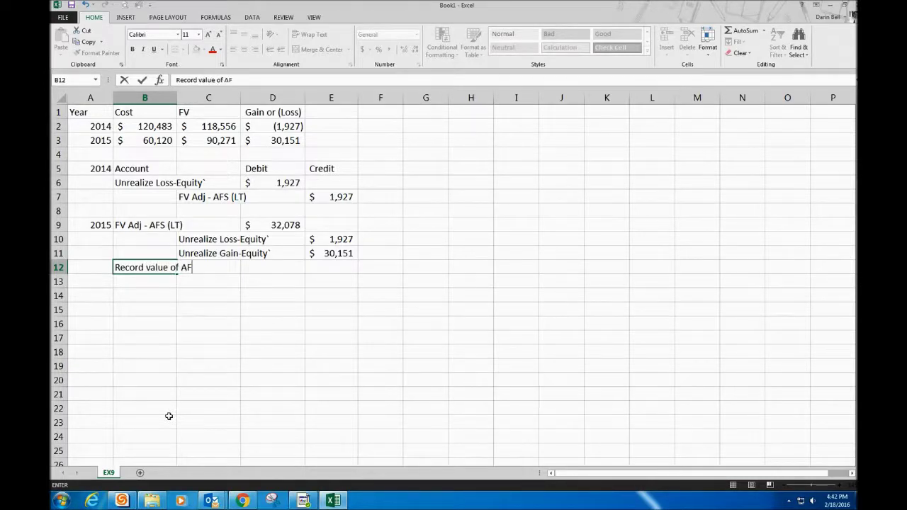
{"action": "type", "text": "S s"}
{"action": "type", "text": "ecruitite"}
{"action": "key", "text": "BackSpace"}
{"action": "key", "text": "BackSpace"}
{"action": "key", "text": "BackSpace"}
{"action": "key", "text": "BackSpace"}
{"action": "key", "text": "BackSpace"}
{"action": "key", "text": "BackSpace"}
{"action": "key", "text": "BackSpace"}
{"action": "type", "text": "urities"}
{"action": "key", "text": "Return"}
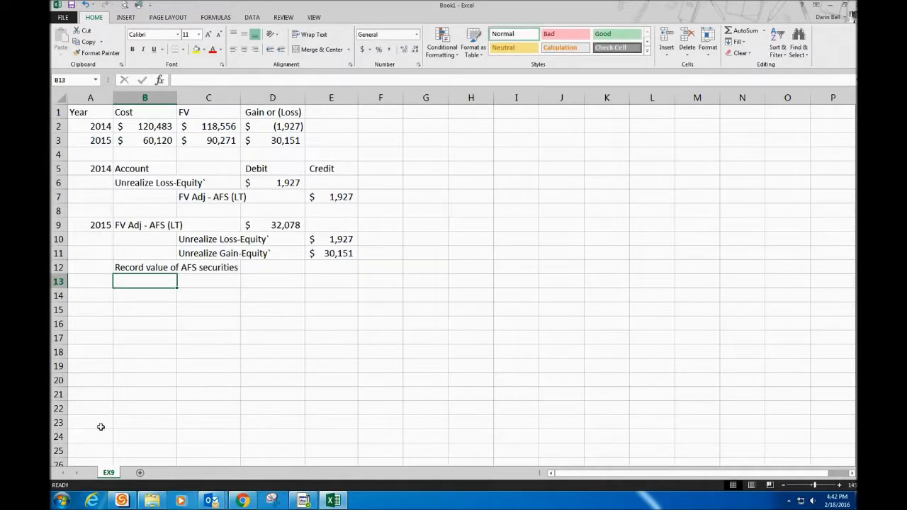
Step: Add a blank worksheet and rename its Sheet2 tab to EX11
{"action": "left_click", "coordinate": [139, 473]}
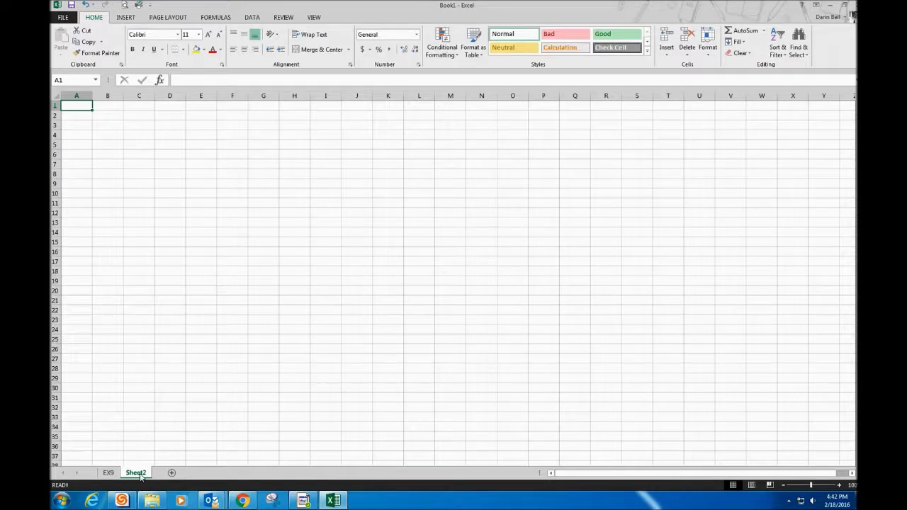
{"action": "double_click", "coordinate": [141, 474]}
{"action": "type", "text": "EX11"}
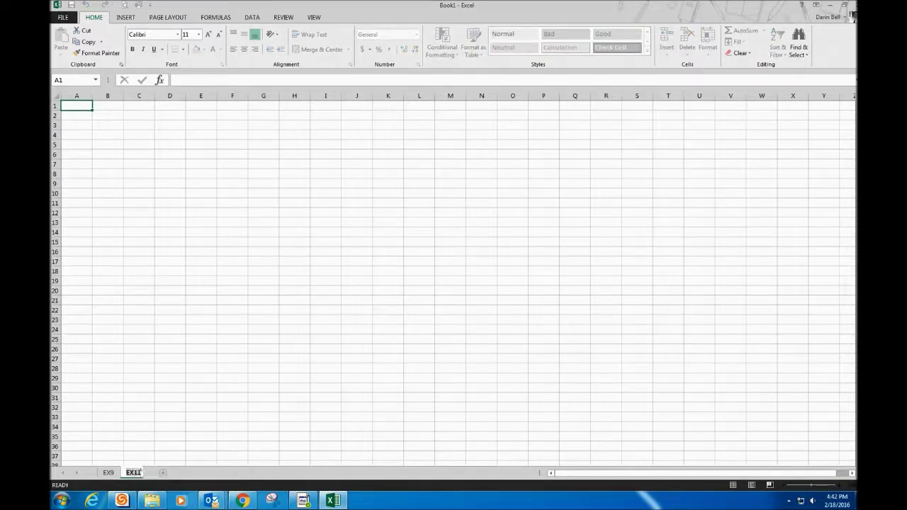
{"action": "key", "text": "Return"}
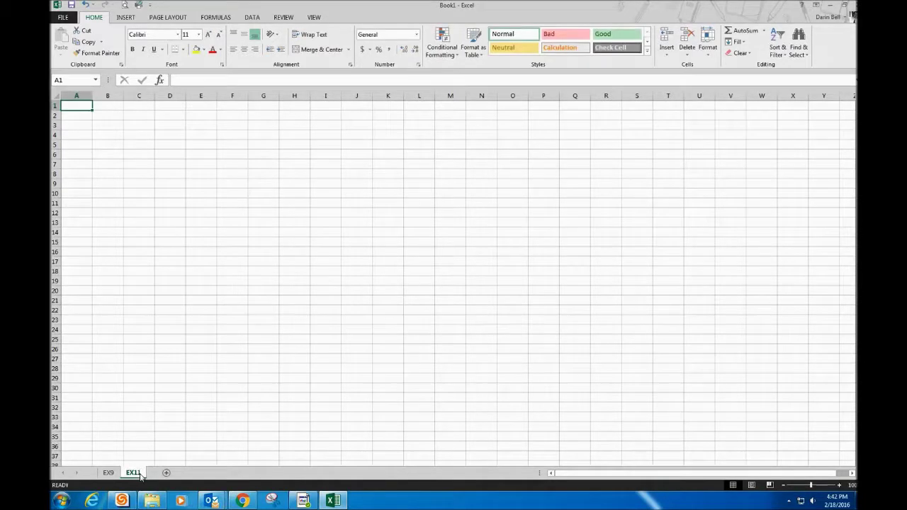
{"action": "scroll", "coordinate": [152, 278], "scroll_direction": "up", "scroll_amount": 3, "text": "ctrl"}
{"action": "scroll", "coordinate": [153, 279], "scroll_direction": "up", "scroll_amount": 2, "text": "ctrl"}
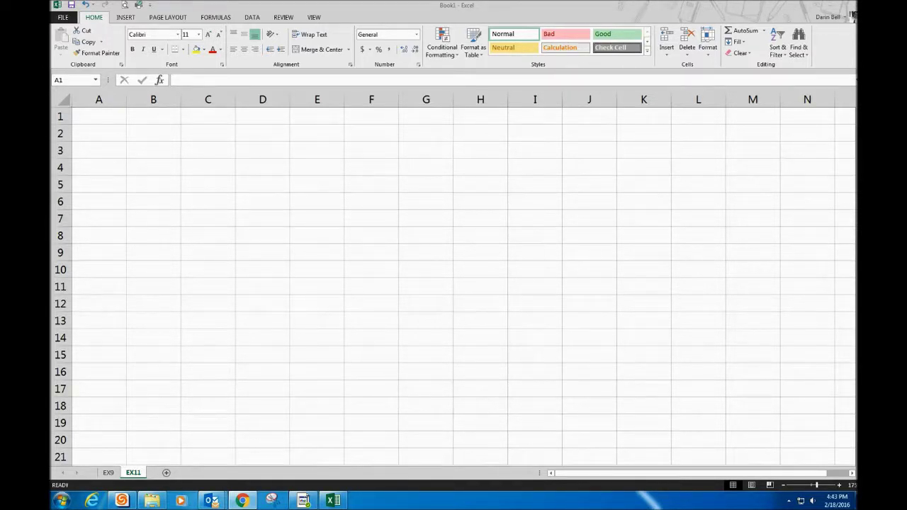
Step: Type the heading Required in A1 and part number 1 in A2
{"action": "left_click", "coordinate": [110, 119]}
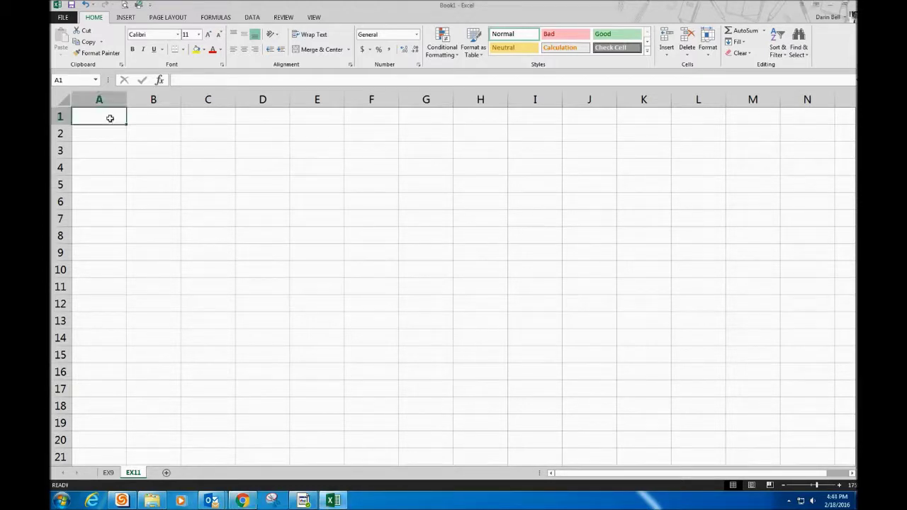
{"action": "type", "text": "Required"}
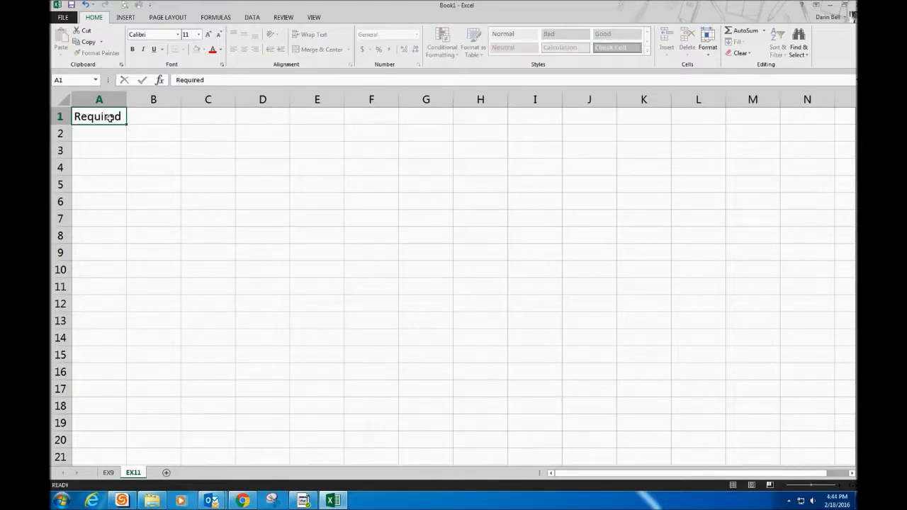
{"action": "key", "text": "Return"}
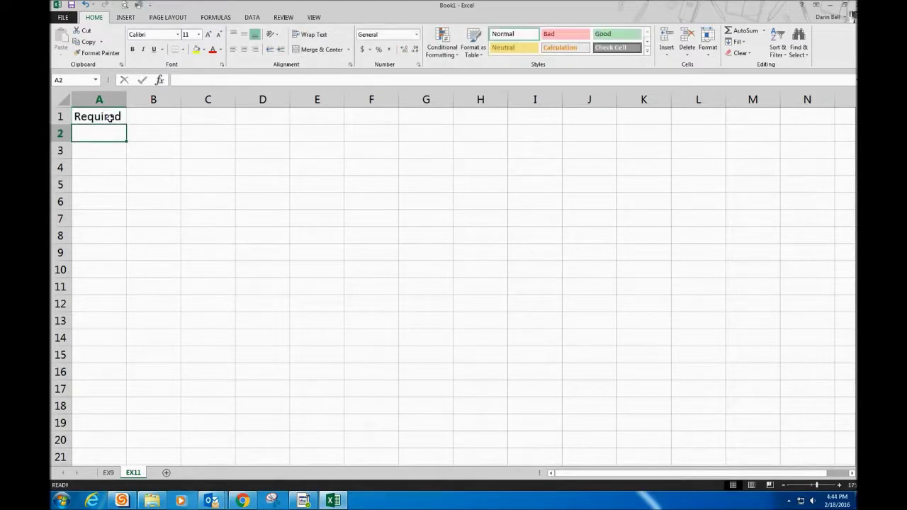
{"action": "left_click", "coordinate": [110, 118]}
{"action": "key", "text": "Return"}
{"action": "type", "text": "1"}
Step: List items a, b, c, d and e down B2:B6
{"action": "left_click", "coordinate": [146, 134]}
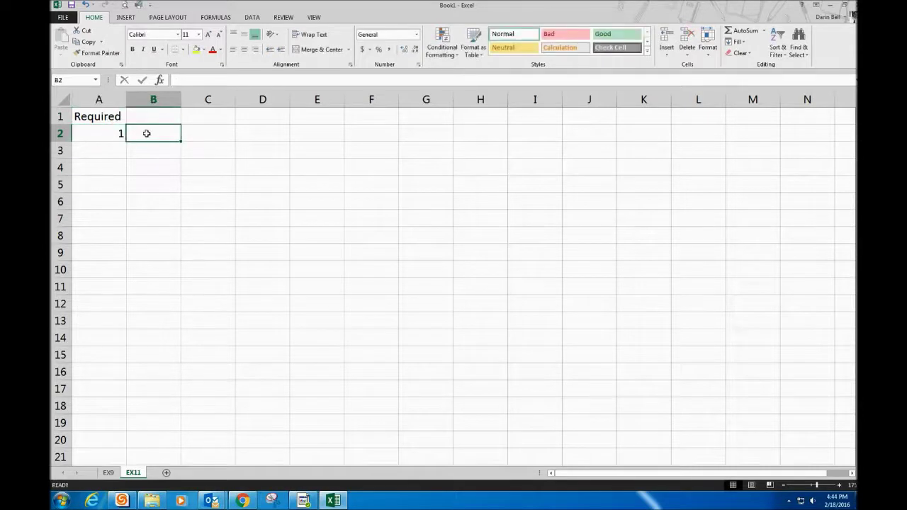
{"action": "type", "text": "a"}
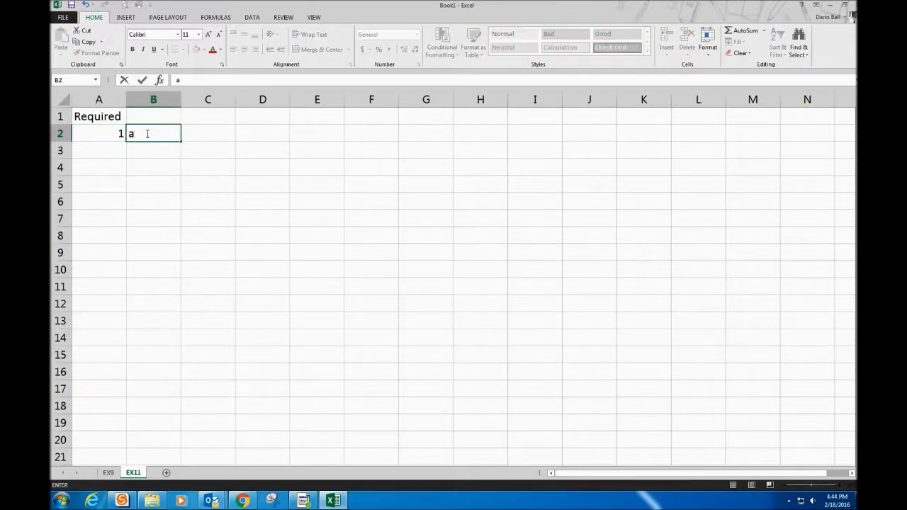
{"action": "key", "text": "Return"}
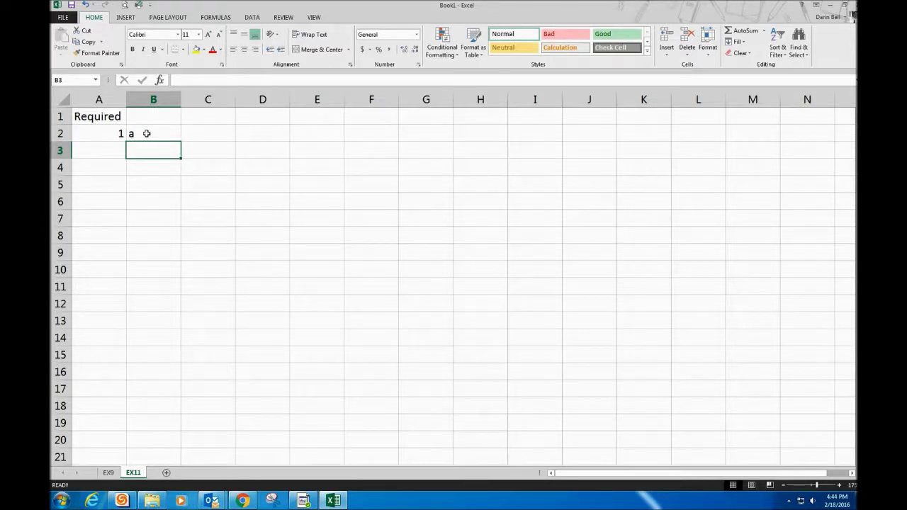
{"action": "type", "text": "B"}
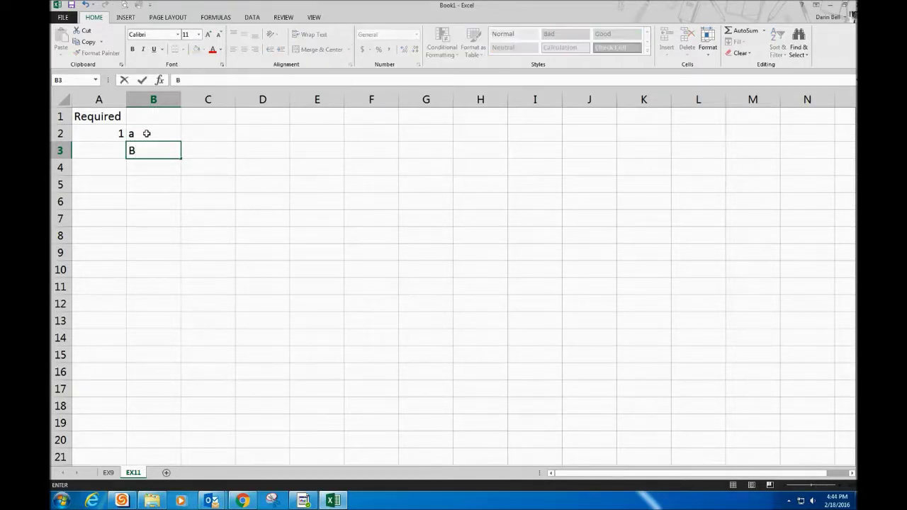
{"action": "key", "text": "BackSpace"}
{"action": "type", "text": "b"}
{"action": "key", "text": "Return"}
{"action": "type", "text": "c"}
{"action": "key", "text": "Return"}
{"action": "type", "text": "d"}
{"action": "key", "text": "Return"}
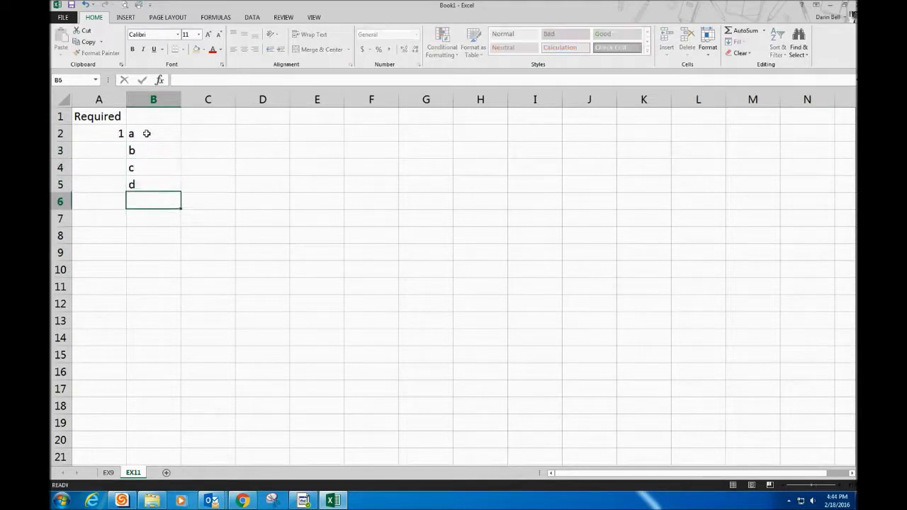
{"action": "type", "text": "e"}
{"action": "key", "text": "Return"}
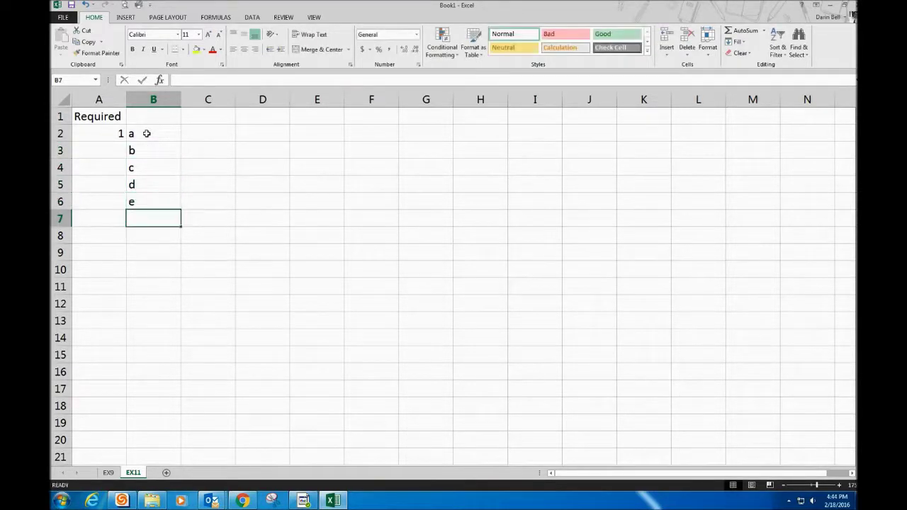
{"action": "left_click", "coordinate": [202, 129]}
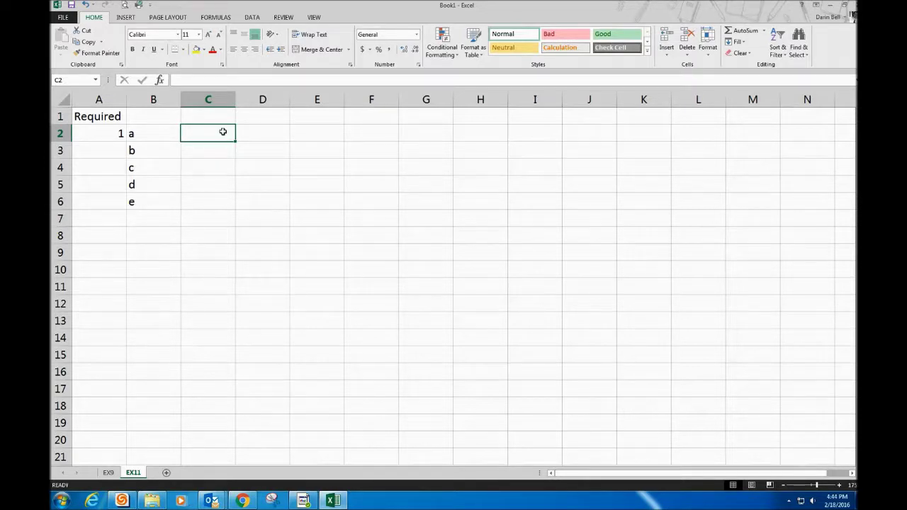
{"action": "key", "text": "Down"}
{"action": "key", "text": "Down"}
Step: Label items a and b as LT HTM and LT Significant Influence in C2:C3
{"action": "left_click", "coordinate": [220, 128]}
{"action": "type", "text": "LT"}
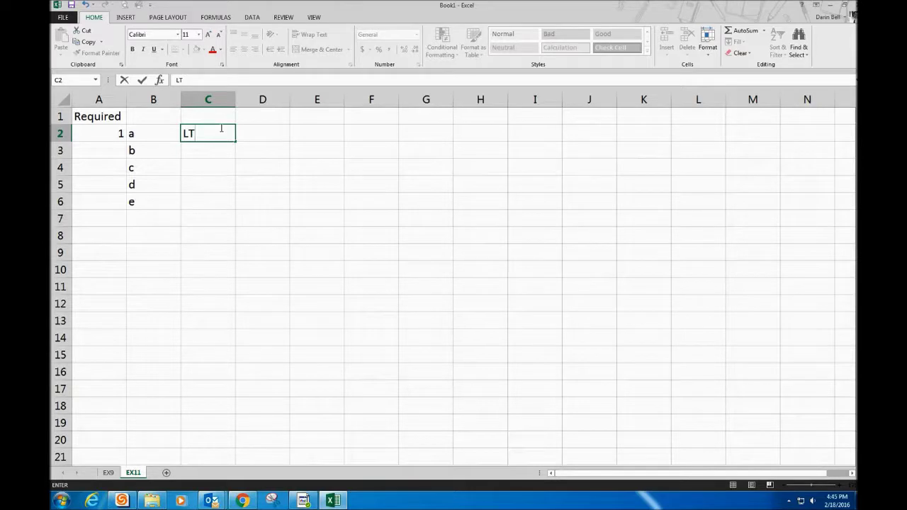
{"action": "type", "text": " HTM"}
{"action": "key", "text": "Return"}
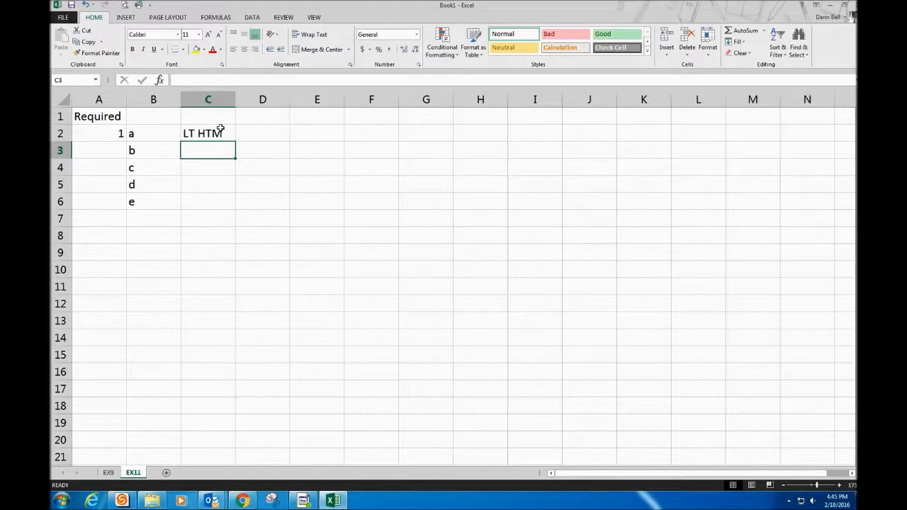
{"action": "type", "text": "LT "}
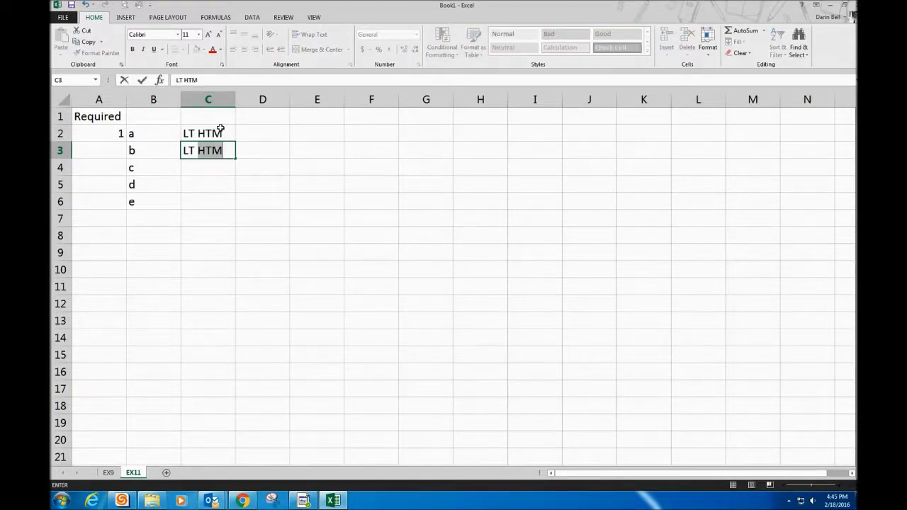
{"action": "type", "text": "Si"}
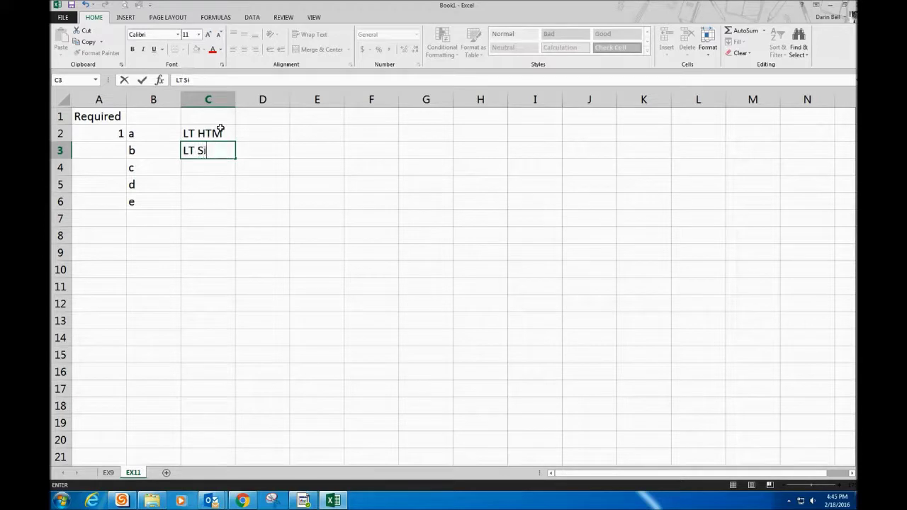
{"action": "type", "text": "gnificant Infl"}
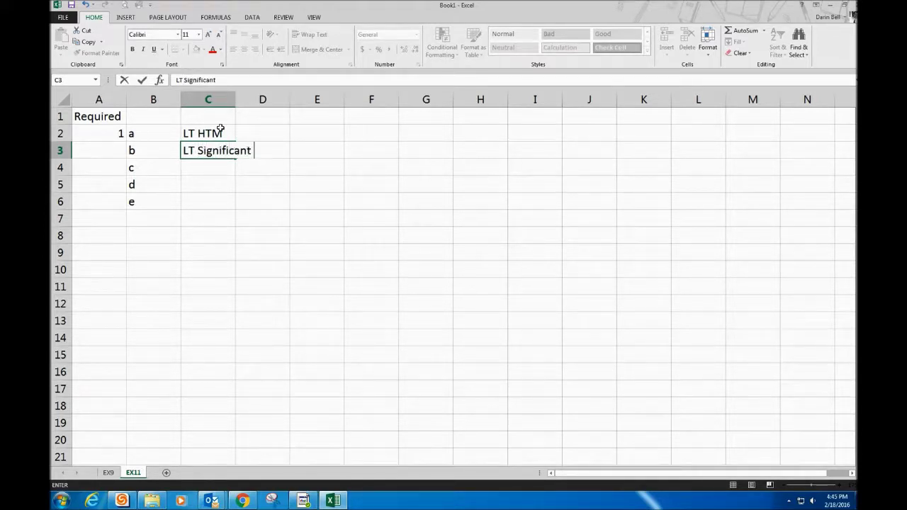
{"action": "type", "text": "uence"}
{"action": "key", "text": "Return"}
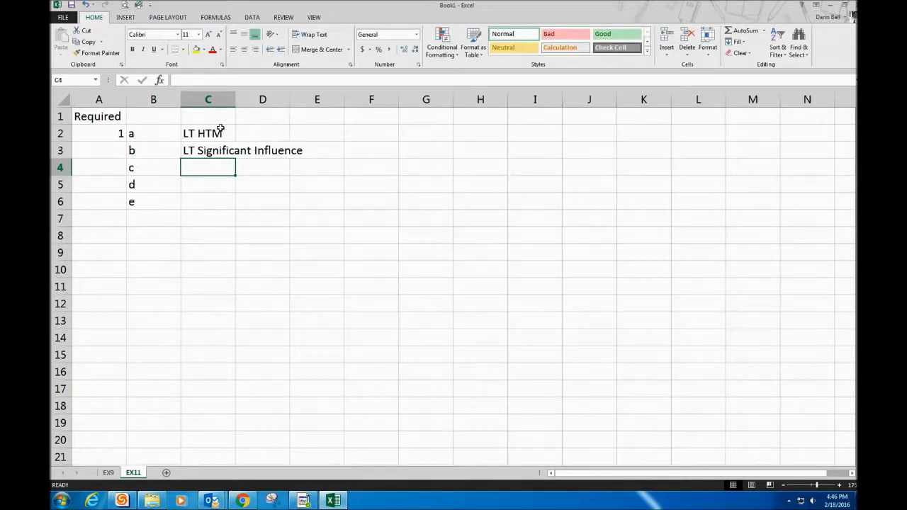
Step: Label items c and d as LT AFS in C4 and C5
{"action": "type", "text": "LT"}
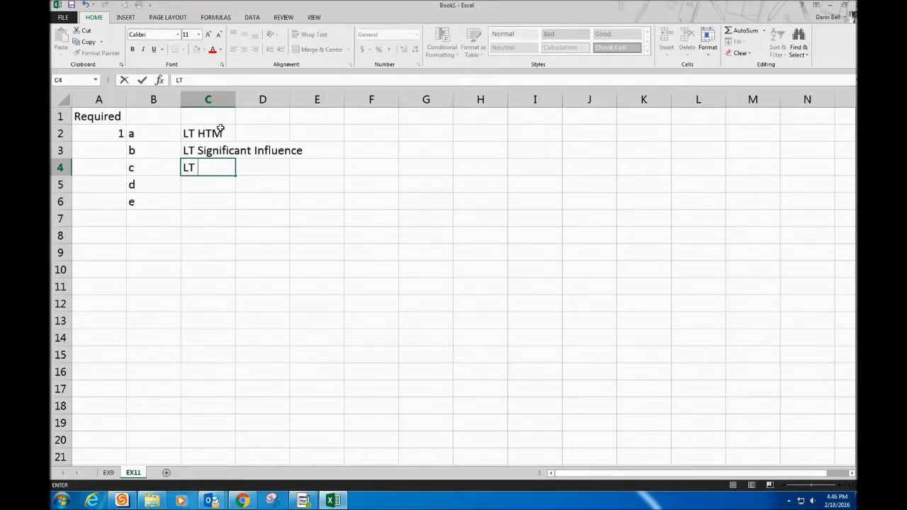
{"action": "type", "text": "AFS"}
{"action": "key", "text": "Return"}
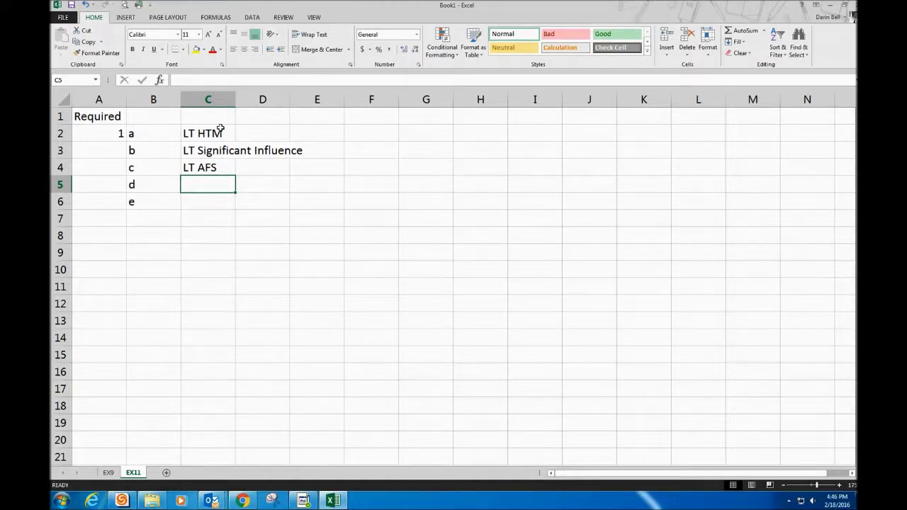
{"action": "type", "text": "LT"}
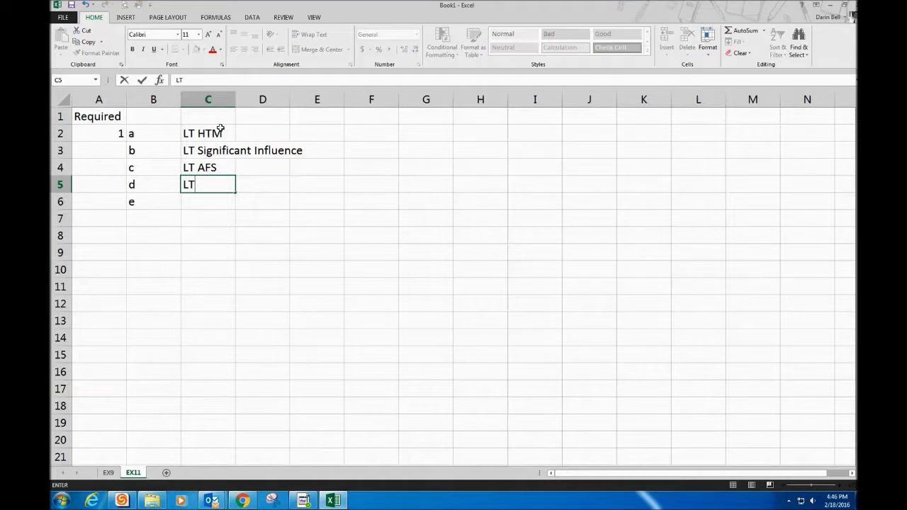
{"action": "type", "text": " AFS"}
{"action": "key", "text": "BackSpace"}
{"action": "key", "text": "BackSpace"}
{"action": "type", "text": "SF"}
{"action": "key", "text": "BackSpace"}
{"action": "key", "text": "BackSpace"}
{"action": "type", "text": "F"}
{"action": "key", "text": "Return"}
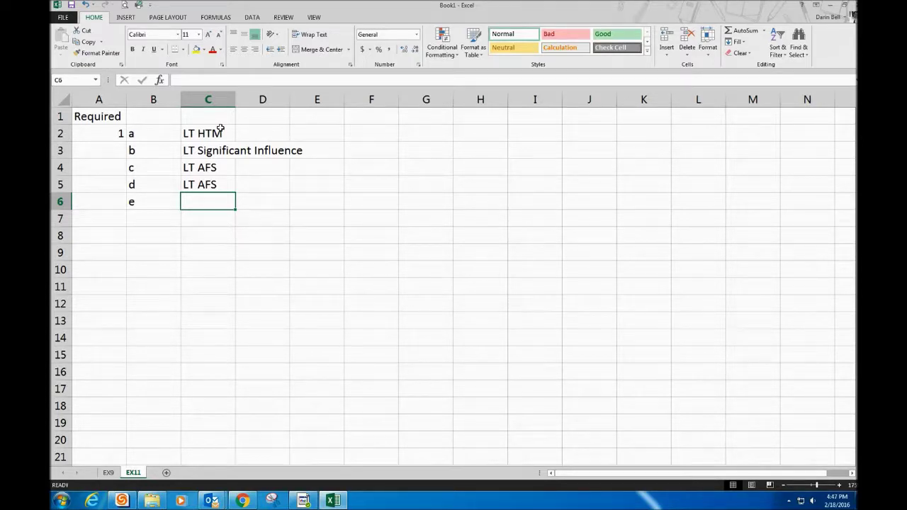
Step: Label item e 'Current assest' in C6 and enter part number 2 in A8
{"action": "type", "text": "Cu"}
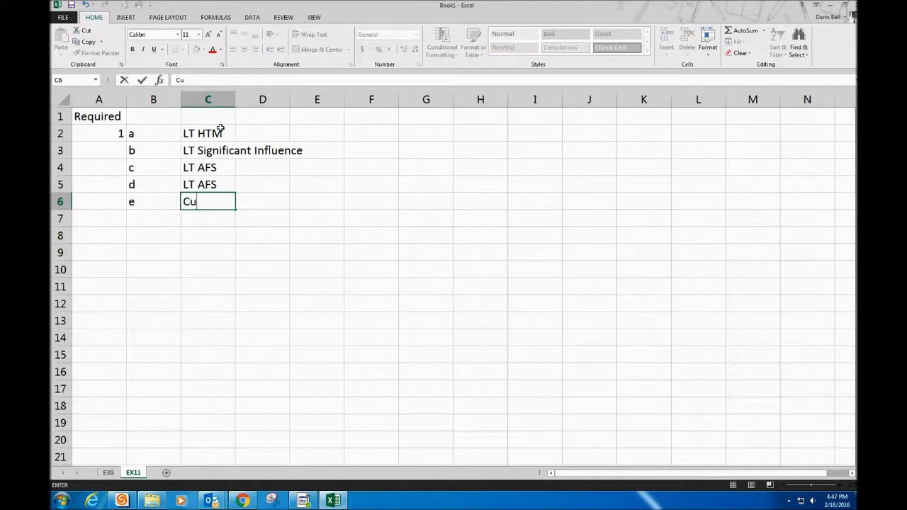
{"action": "type", "text": "rrent assest"}
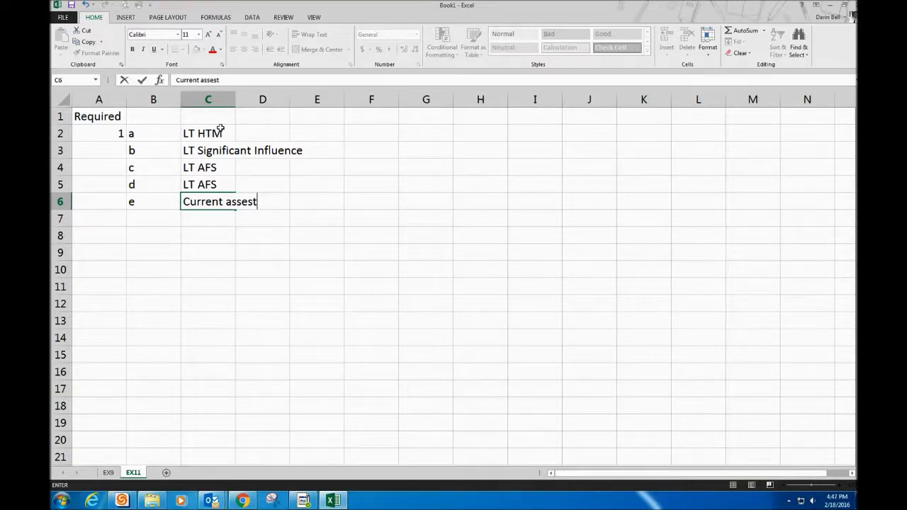
{"action": "key", "text": "Return"}
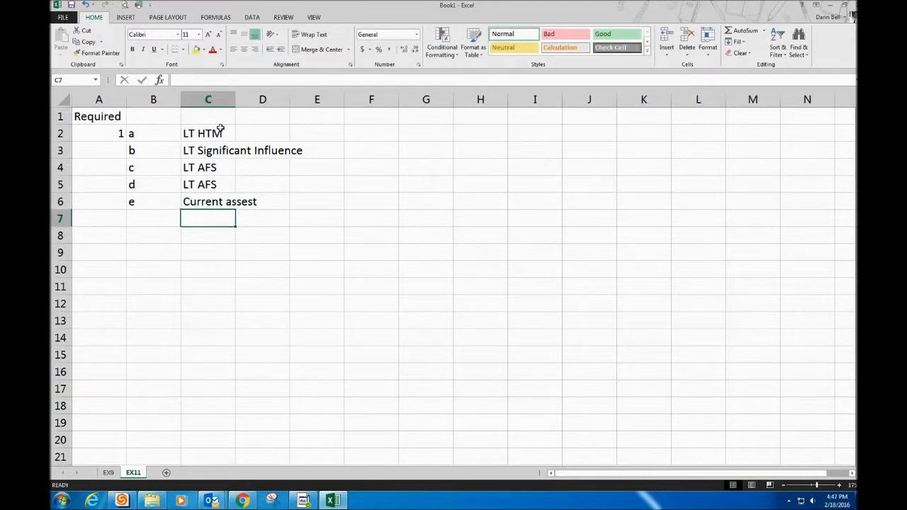
{"action": "key", "text": "Left"}
{"action": "key", "text": "Left"}
{"action": "key", "text": "Down"}
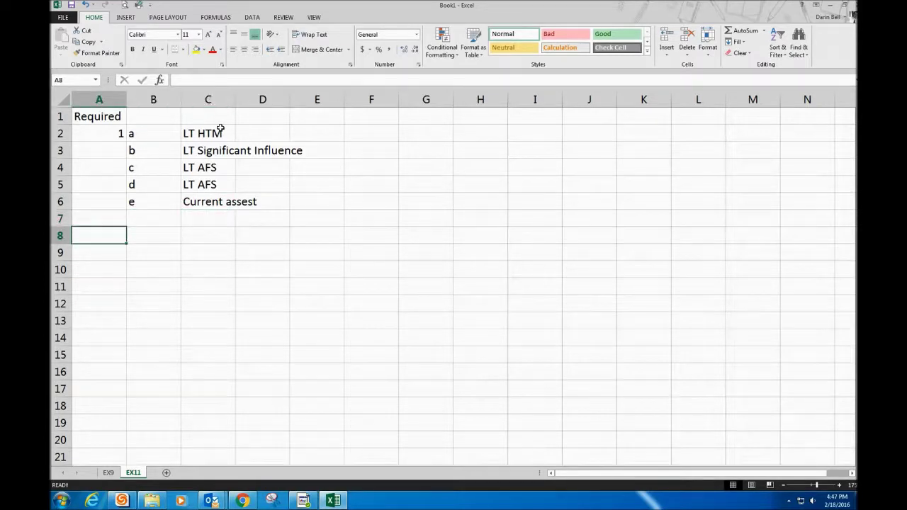
{"action": "type", "text": "2"}
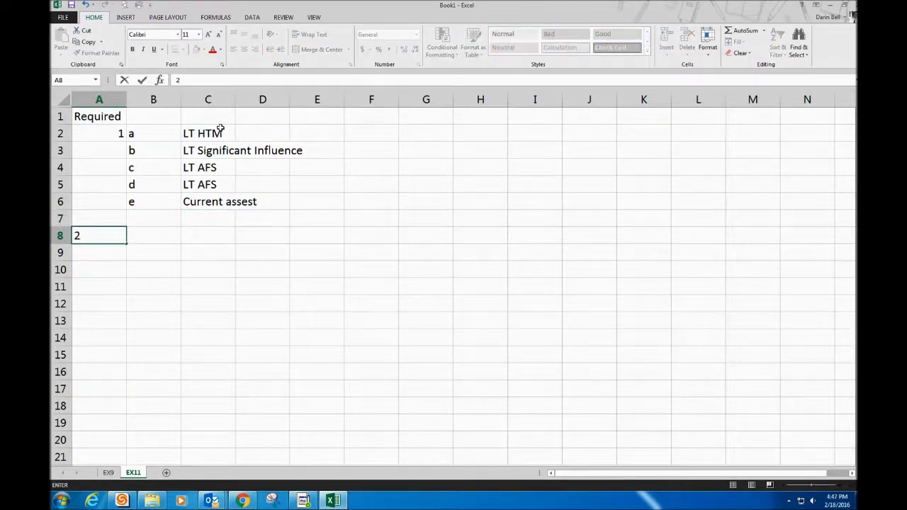
{"action": "key", "text": "Return"}
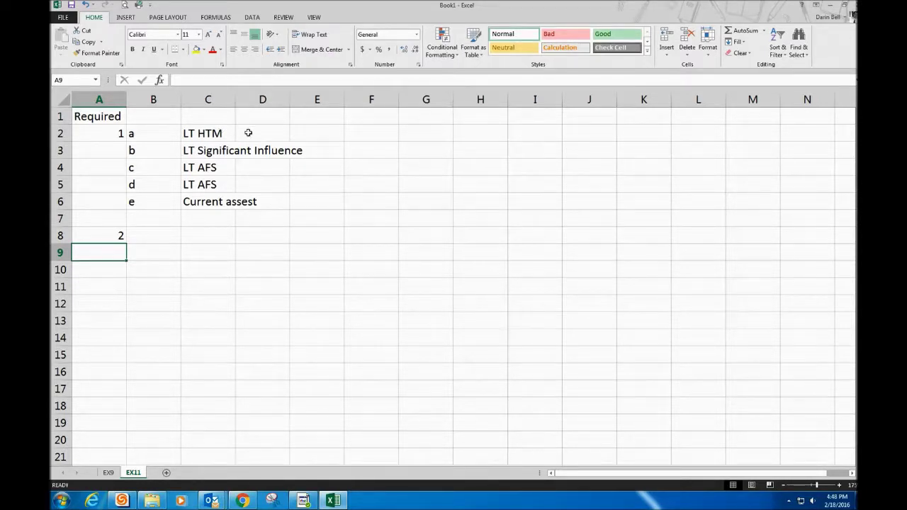
Step: Enter the headings Account, Debit and Credit across row 8 beside part 2
{"action": "left_click", "coordinate": [161, 234]}
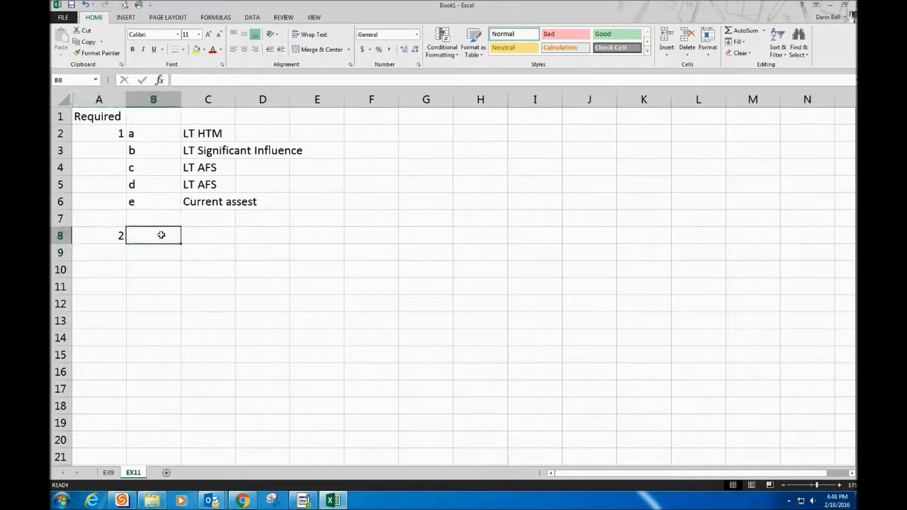
{"action": "type", "text": "Account"}
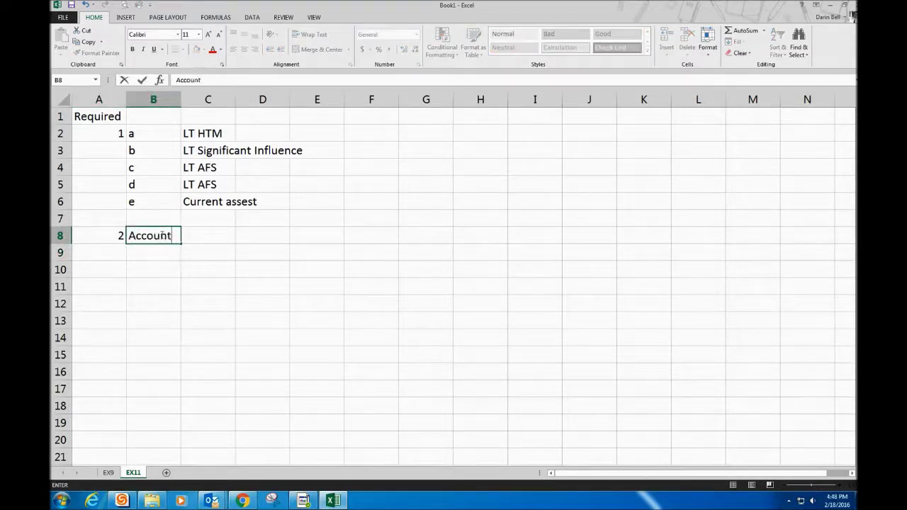
{"action": "key", "text": "Tab"}
{"action": "key", "text": "Tab"}
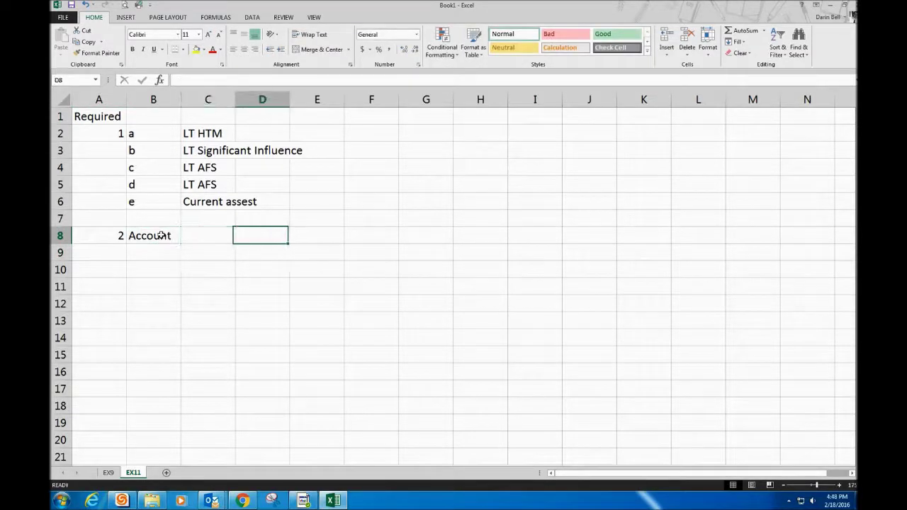
{"action": "type", "text": "Debit"}
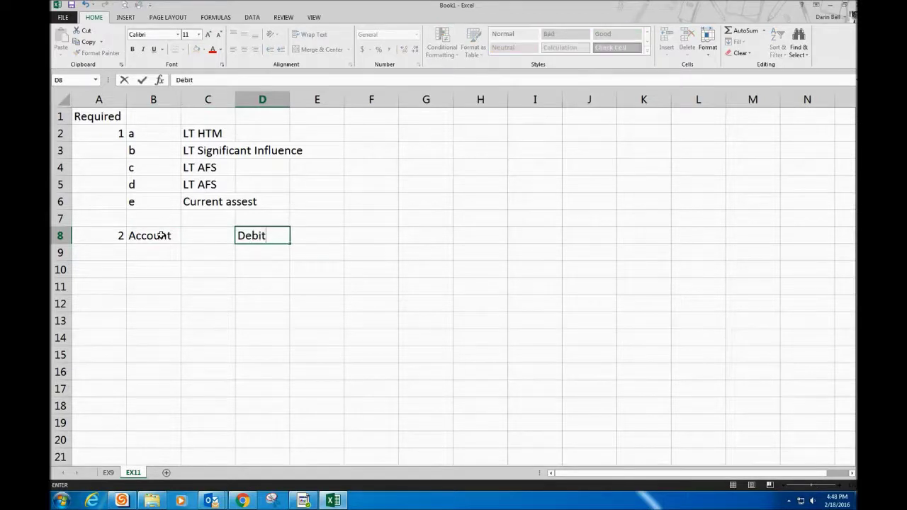
{"action": "key", "text": "Tab"}
{"action": "type", "text": "Credit"}
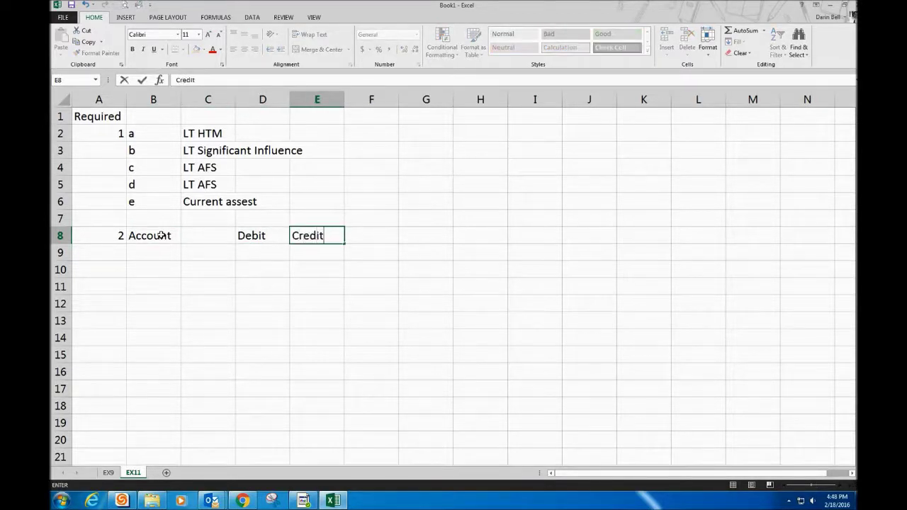
{"action": "key", "text": "Return"}
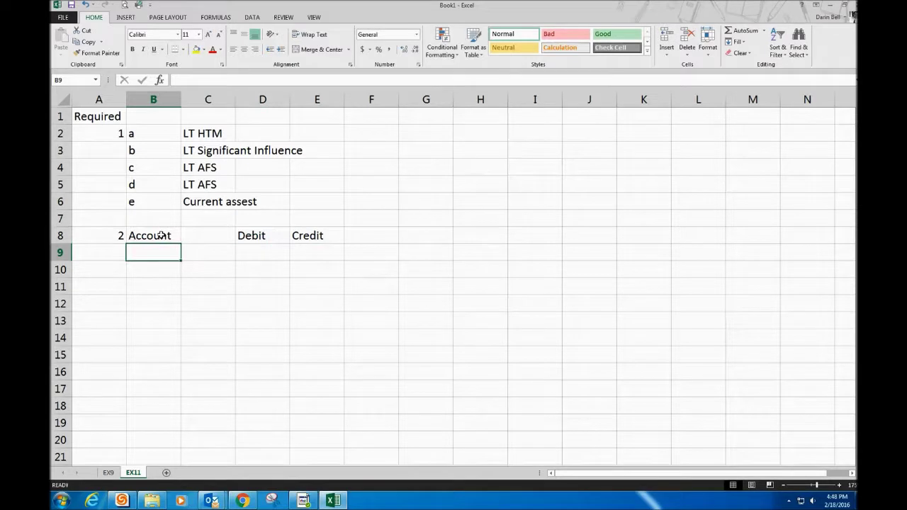
Step: Enter FV Adj - AFS (LT) in B9 and an indented Unrealized Gain - Equity line below it
{"action": "type", "text": "F"}
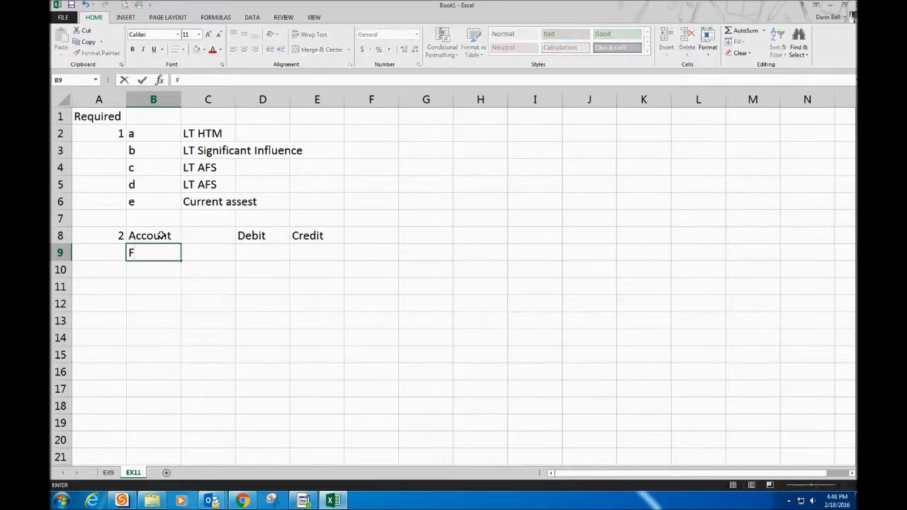
{"action": "type", "text": "V Aj"}
{"action": "key", "text": "BackSpace"}
{"action": "type", "text": "dj - AFS ("}
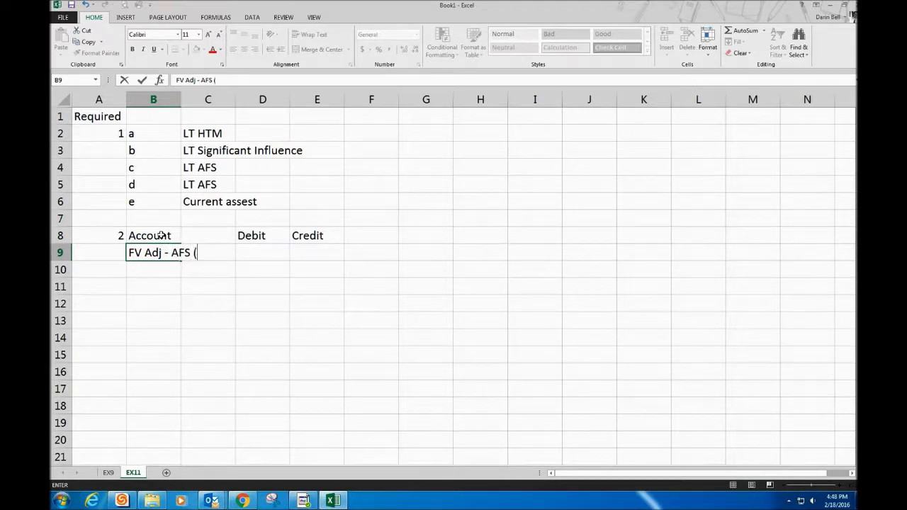
{"action": "type", "text": "LT)"}
{"action": "key", "text": "Return"}
{"action": "key", "text": "Right"}
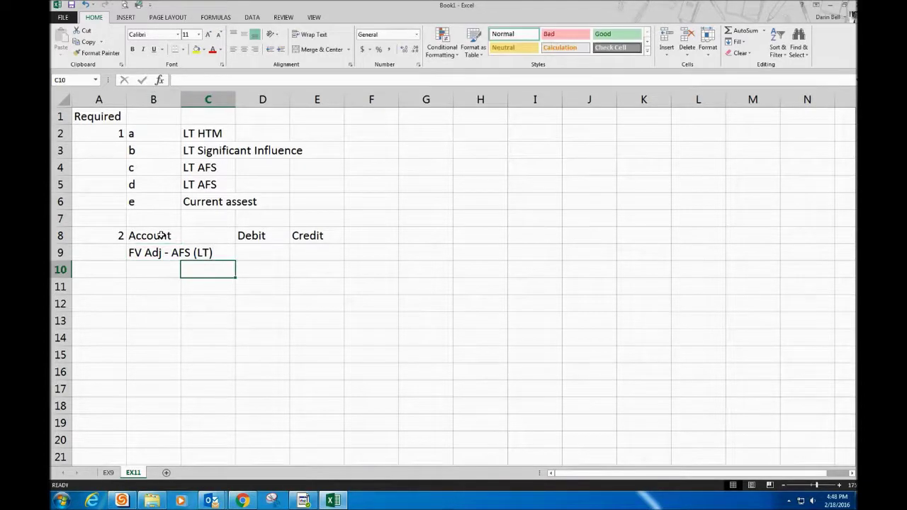
{"action": "type", "text": "Un"}
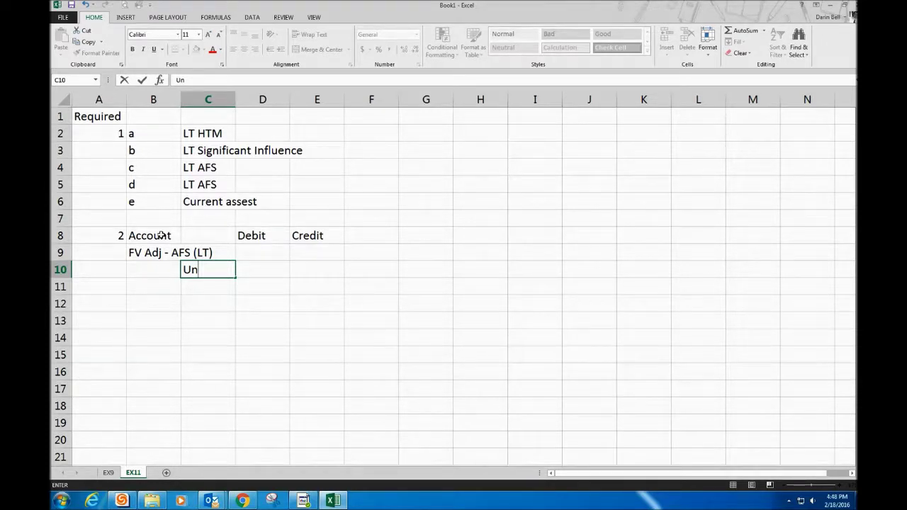
{"action": "type", "text": "realized "}
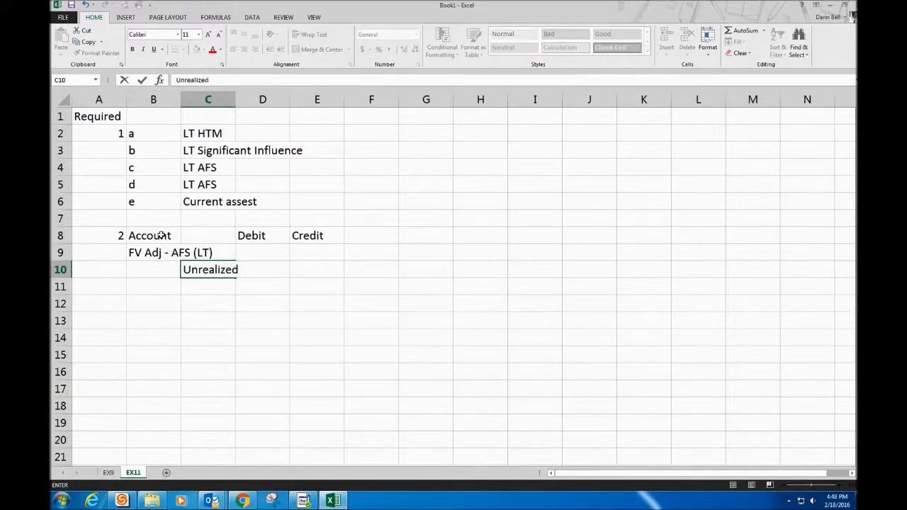
{"action": "type", "text": "Gain - Euity"}
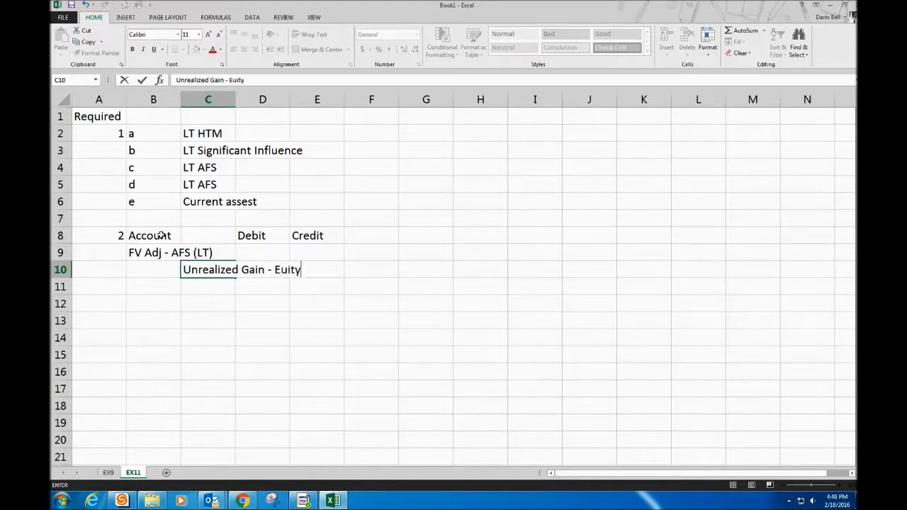
{"action": "key", "text": "Tab"}
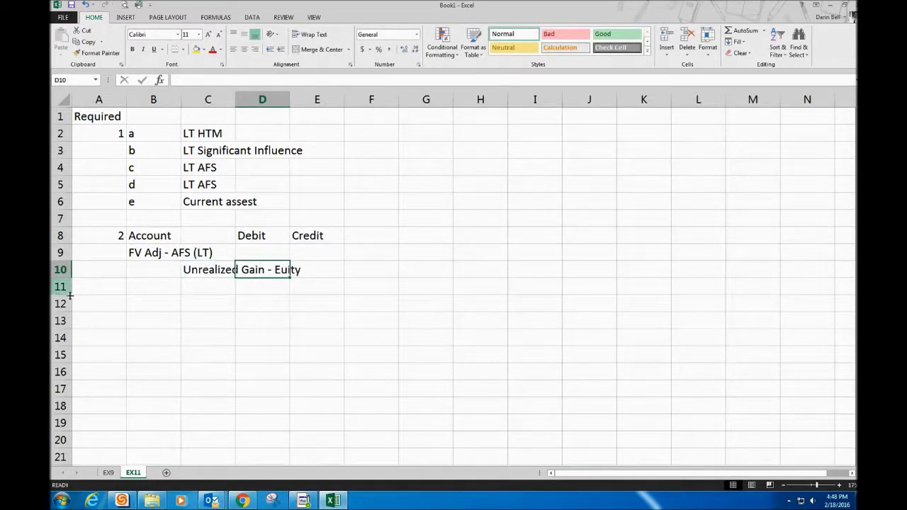
Step: Correct 'Euity' to 'Equity' in C10 and widen column D
{"action": "left_click", "coordinate": [211, 265]}
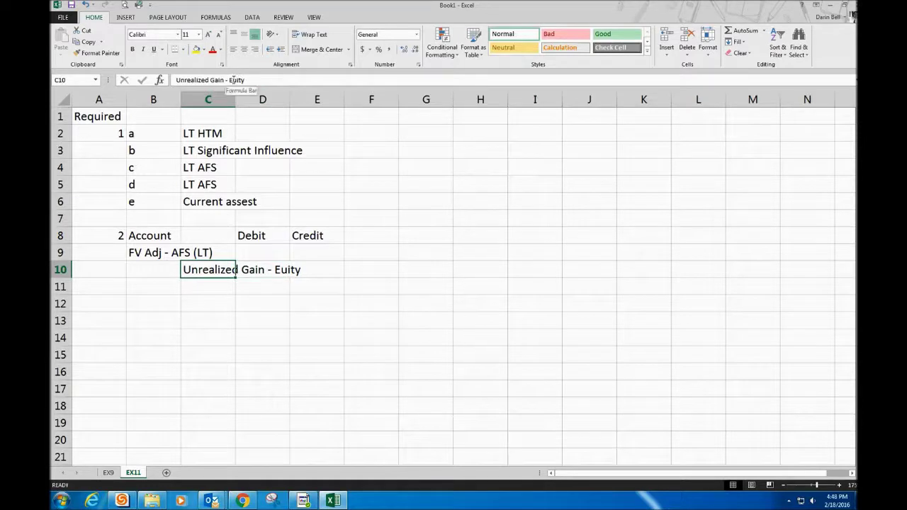
{"action": "left_click", "coordinate": [230, 79]}
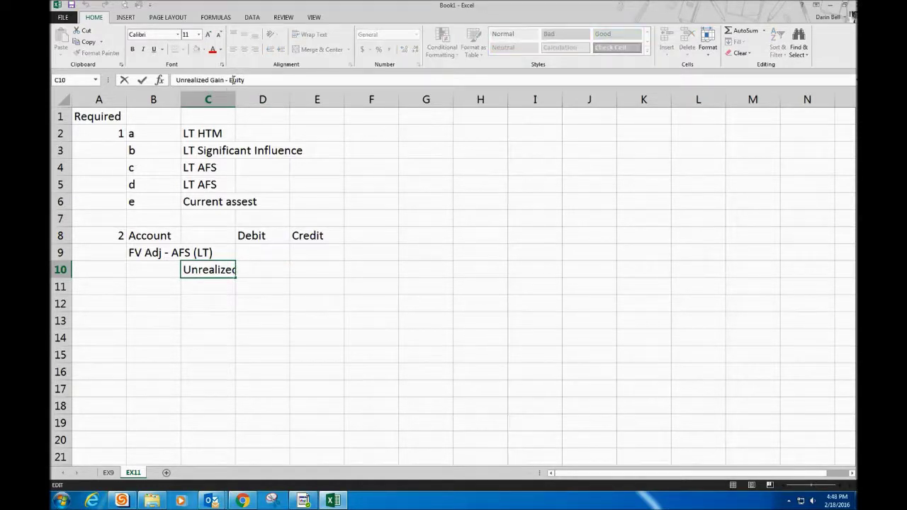
{"action": "type", "text": "q"}
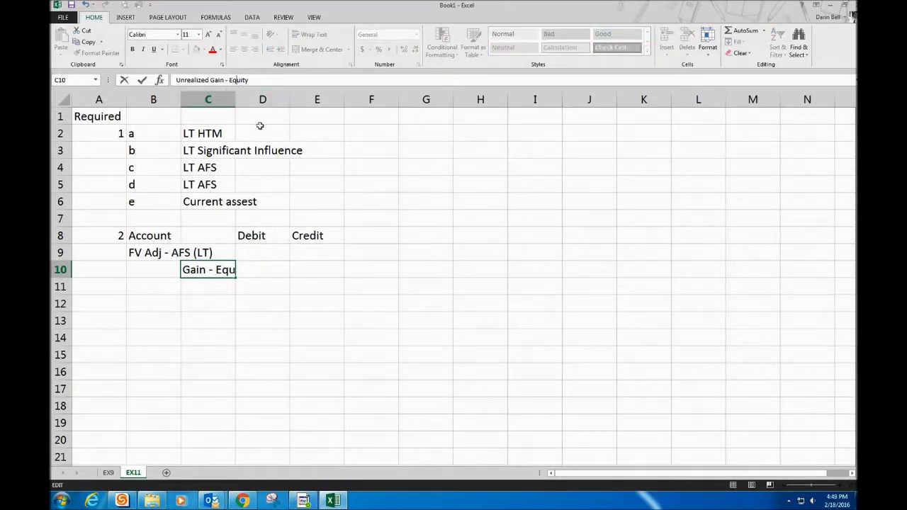
{"action": "key", "text": "Return"}
{"action": "left_click", "coordinate": [262, 252]}
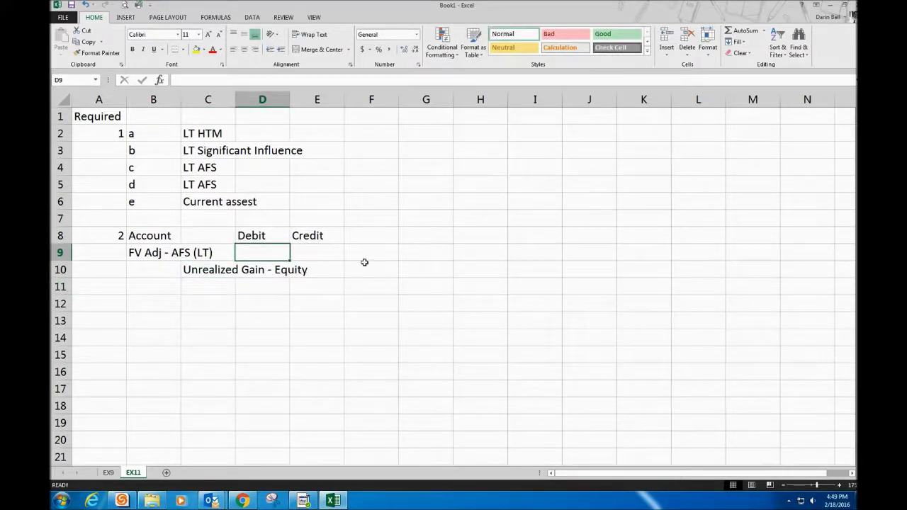
{"action": "left_click_drag", "start_coordinate": [290, 96], "coordinate": [318, 99]}
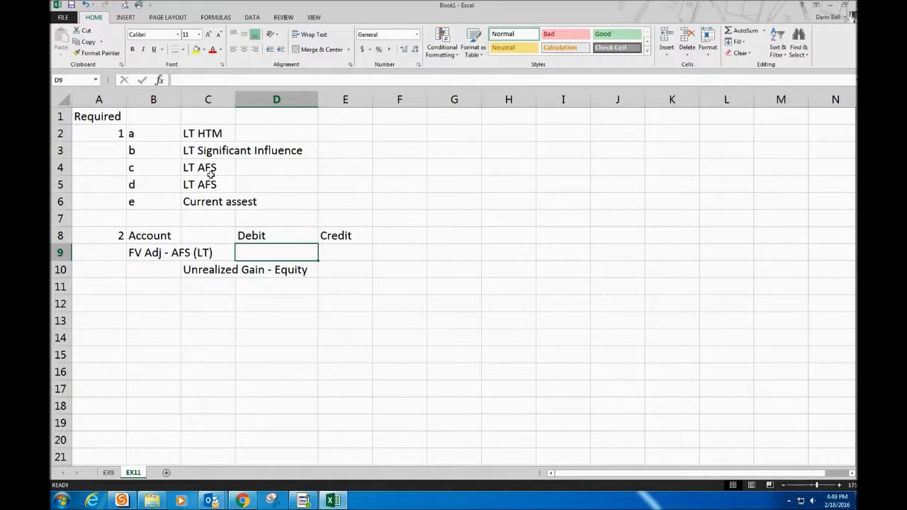
{"action": "left_click_drag", "start_coordinate": [211, 167], "coordinate": [215, 189]}
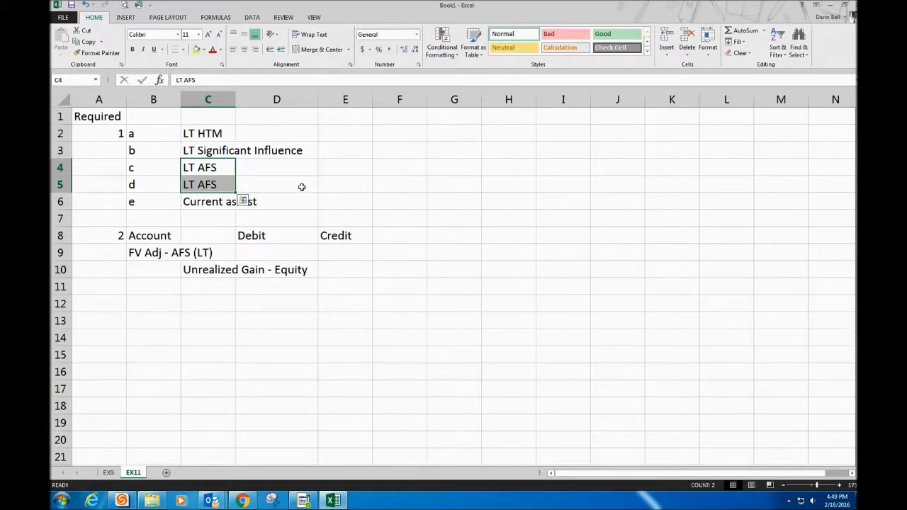
Step: Enter 10825 as the debit in D9 and the credit in E10, then add a new sheet
{"action": "left_click", "coordinate": [303, 256]}
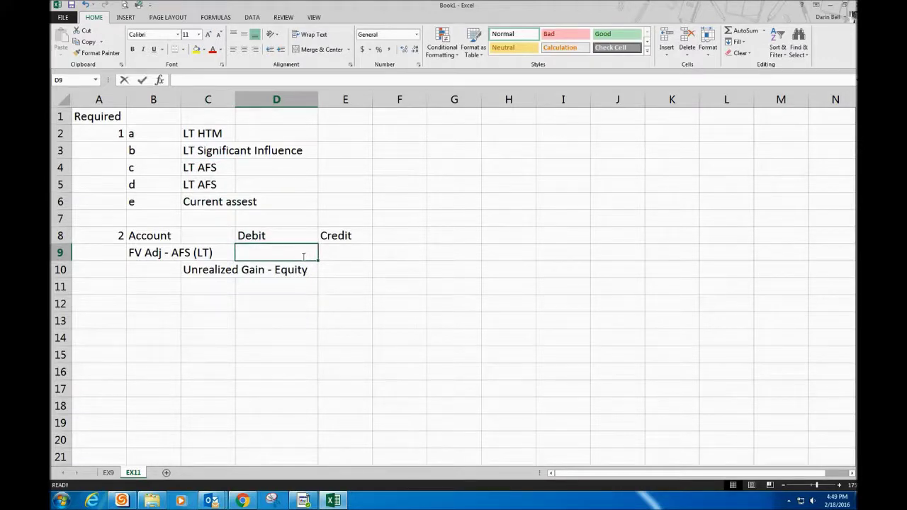
{"action": "type", "text": "10825"}
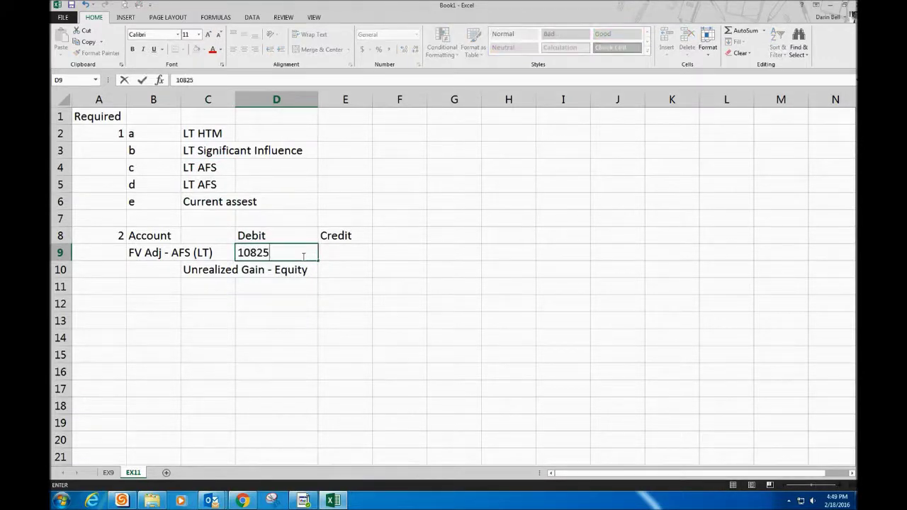
{"action": "key", "text": "Return"}
{"action": "key", "text": "Right"}
{"action": "type", "text": "10825"}
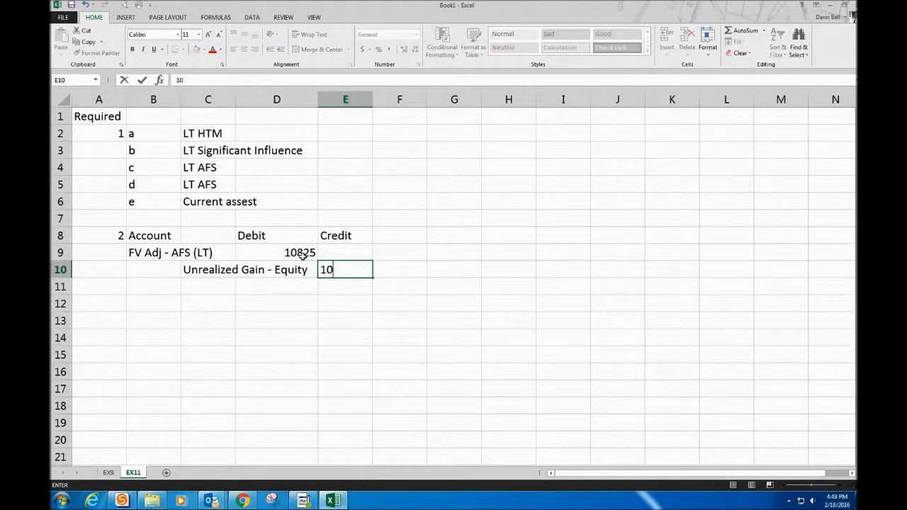
{"action": "key", "text": "Return"}
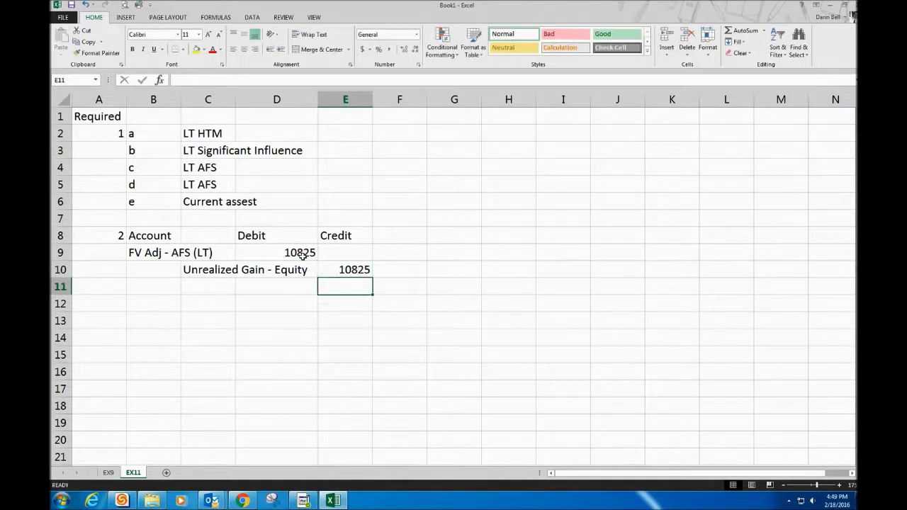
{"action": "left_click", "coordinate": [168, 474]}
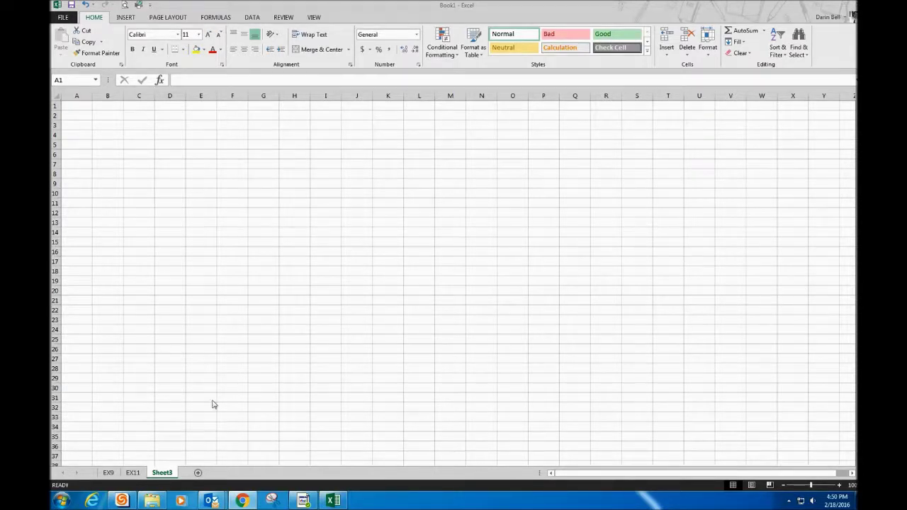
Step: Rename Sheet3 to EX6 and drag its tab ahead of EX9 and EX11
{"action": "left_click", "coordinate": [163, 473]}
{"action": "double_click", "coordinate": [163, 472]}
{"action": "type", "text": "EX6"}
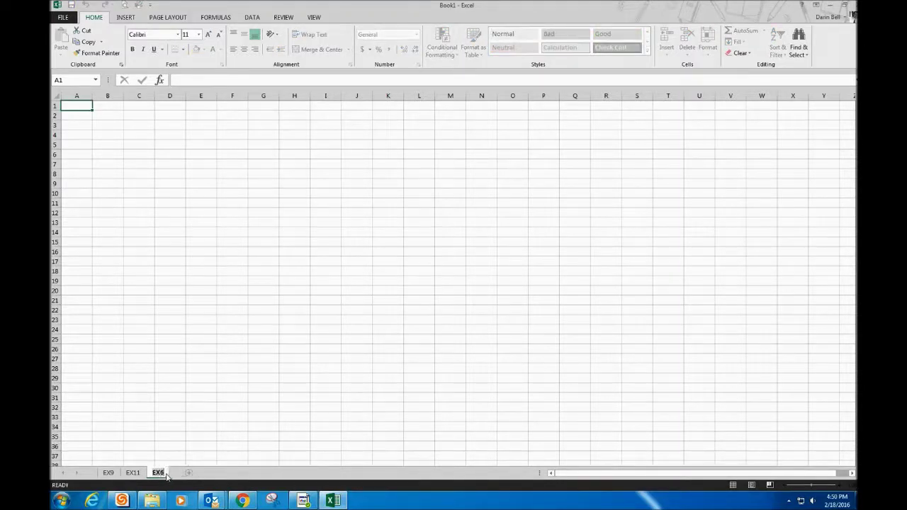
{"action": "key", "text": "Return"}
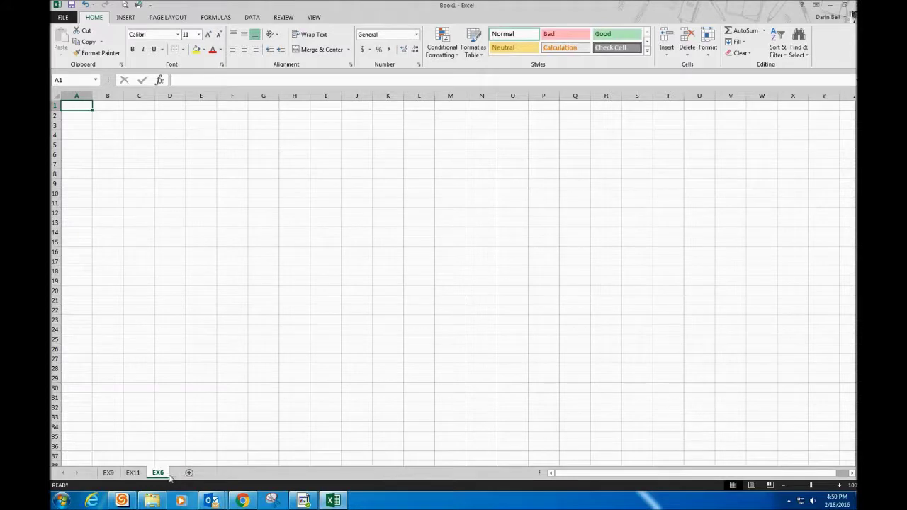
{"action": "left_click_drag", "start_coordinate": [160, 477], "coordinate": [104, 476]}
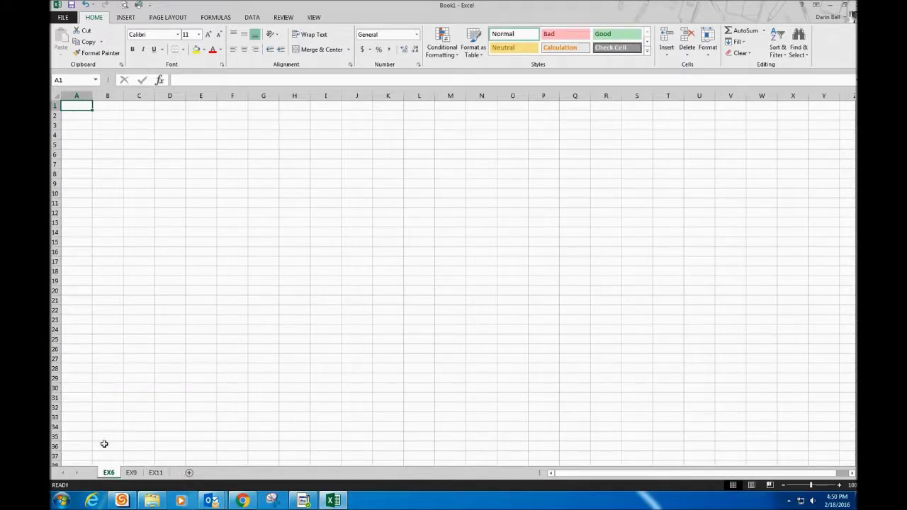
{"action": "scroll", "coordinate": [165, 181], "scroll_direction": "up", "scroll_amount": 4, "text": "ctrl"}
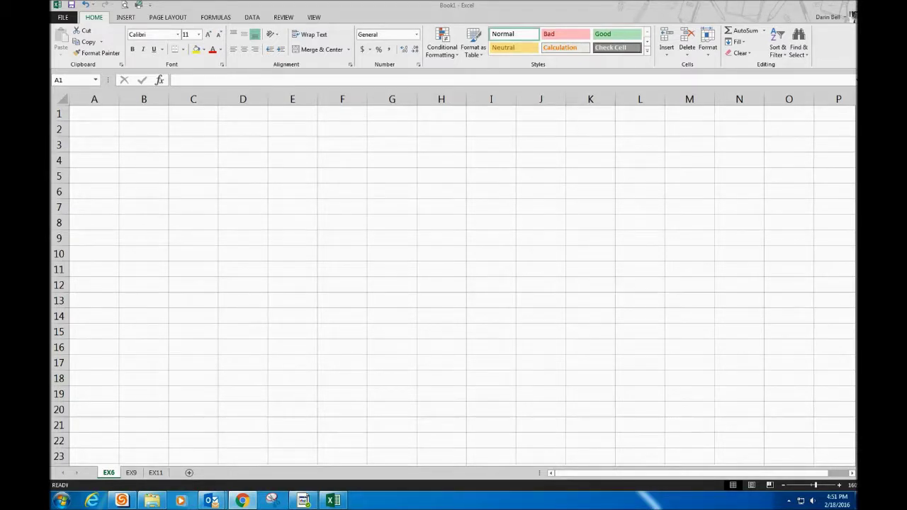
Step: Type entry label A and the headings Date, Account, Debit and Credit across row 1
{"action": "left_click", "coordinate": [94, 117]}
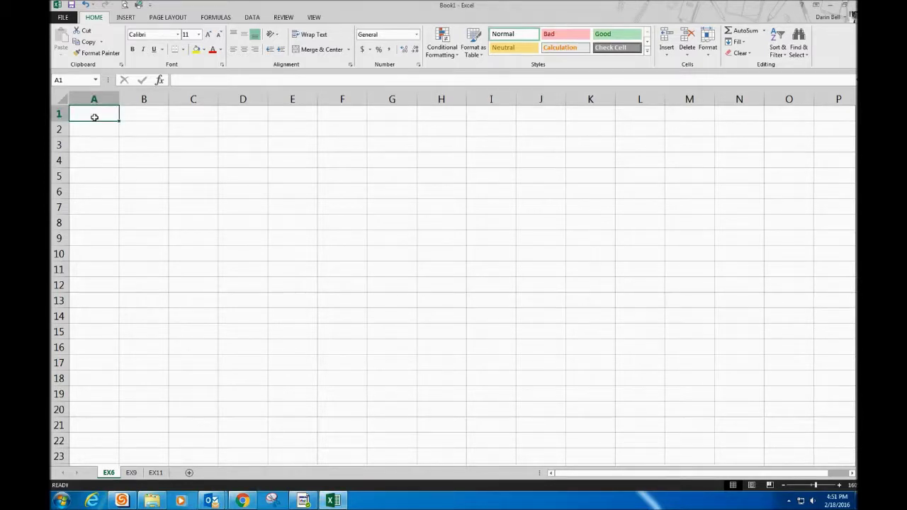
{"action": "type", "text": "A"}
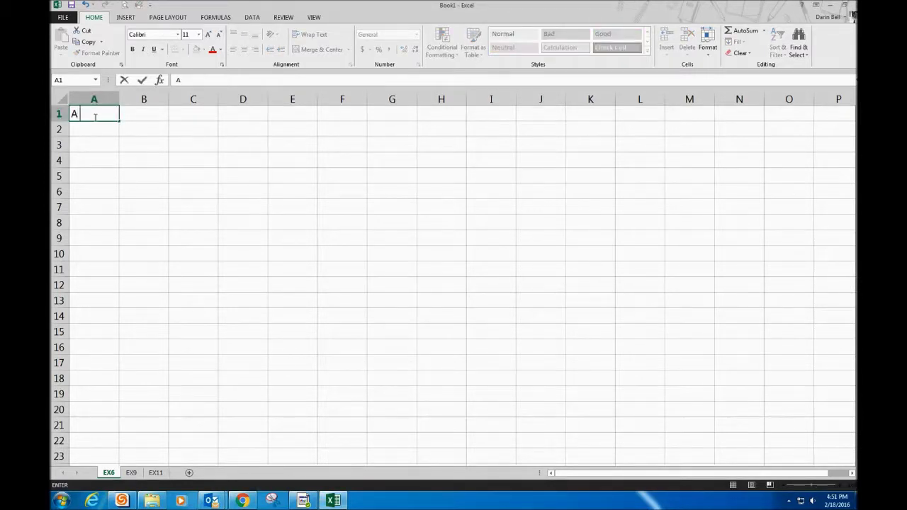
{"action": "left_click", "coordinate": [155, 110]}
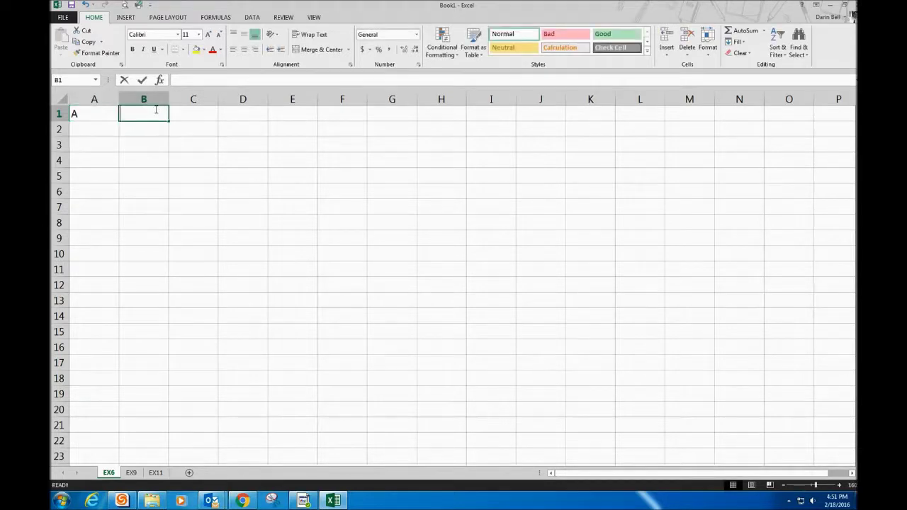
{"action": "type", "text": "Date"}
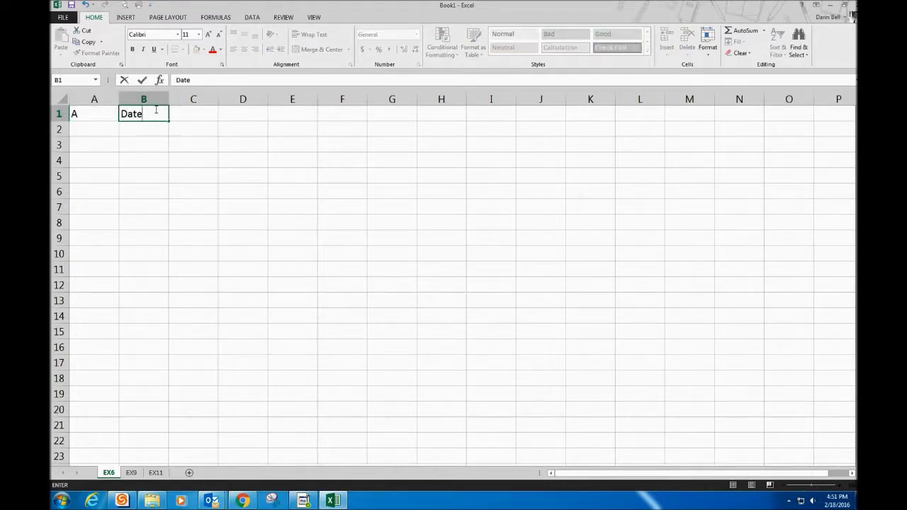
{"action": "key", "text": "Tab"}
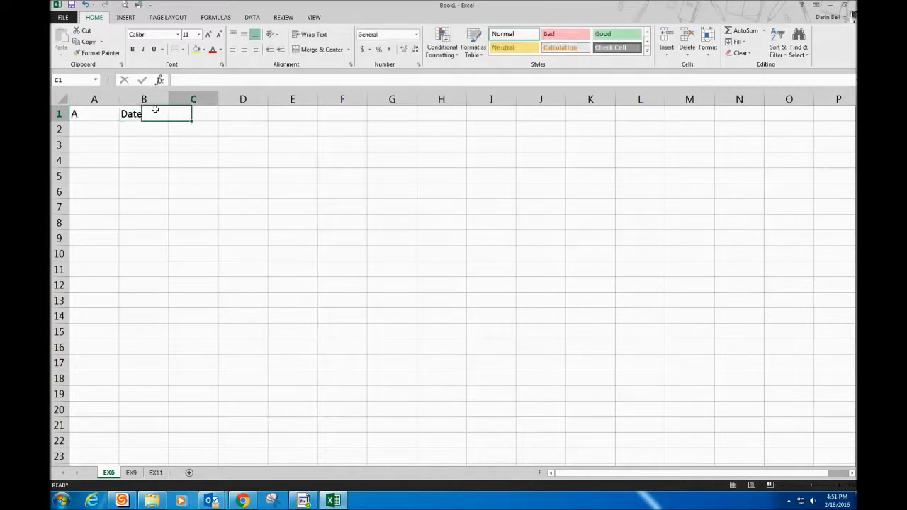
{"action": "type", "text": "A"}
{"action": "type", "text": "unt"}
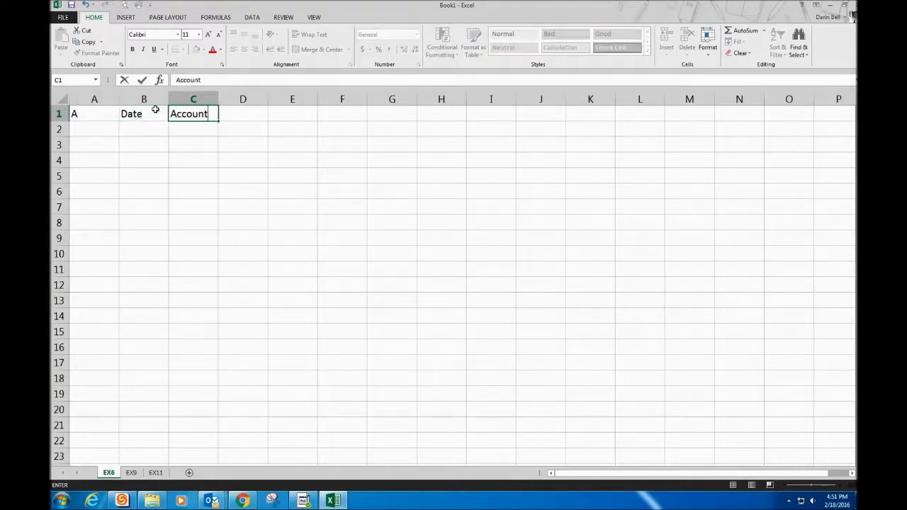
{"action": "key", "text": "Tab"}
{"action": "key", "text": "Tab"}
{"action": "type", "text": "Debit"}
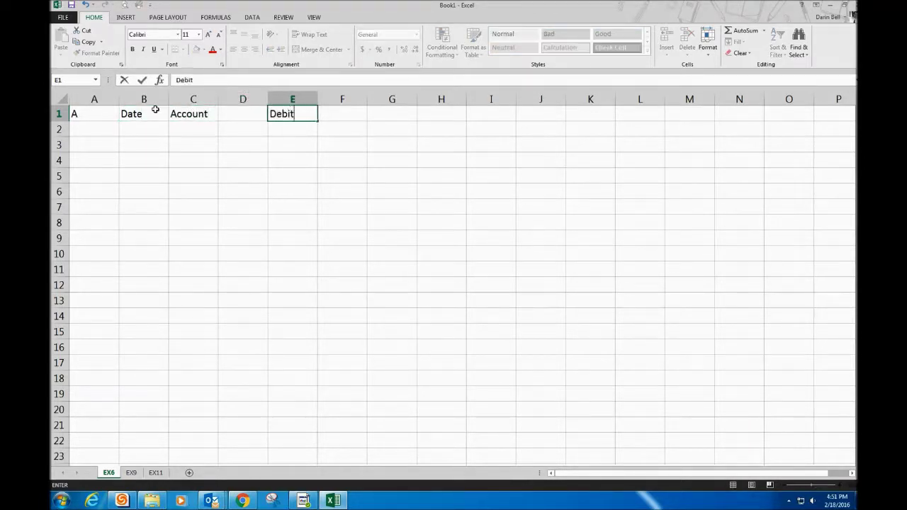
{"action": "key", "text": "Tab"}
{"action": "type", "text": "Credit"}
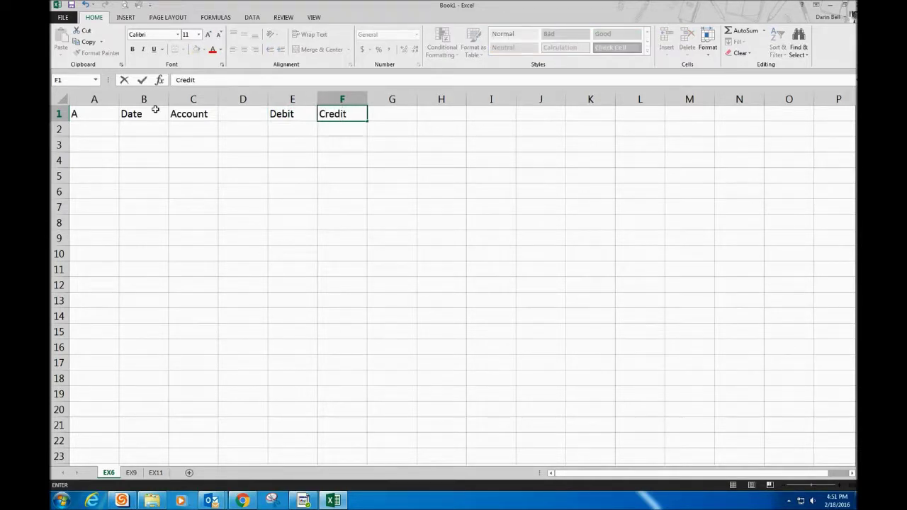
{"action": "left_click", "coordinate": [130, 117]}
Step: Enter 15-Feb as entry A's date in B2
{"action": "left_click", "coordinate": [137, 139]}
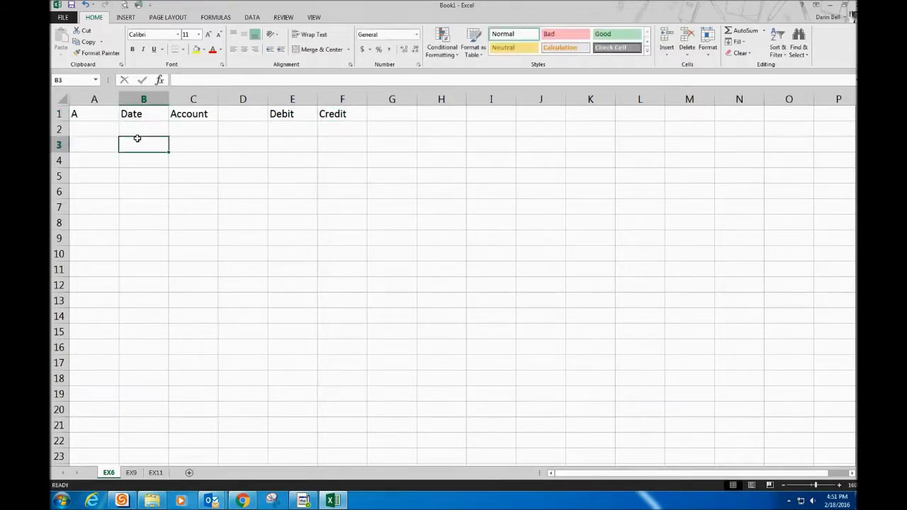
{"action": "left_click", "coordinate": [139, 126]}
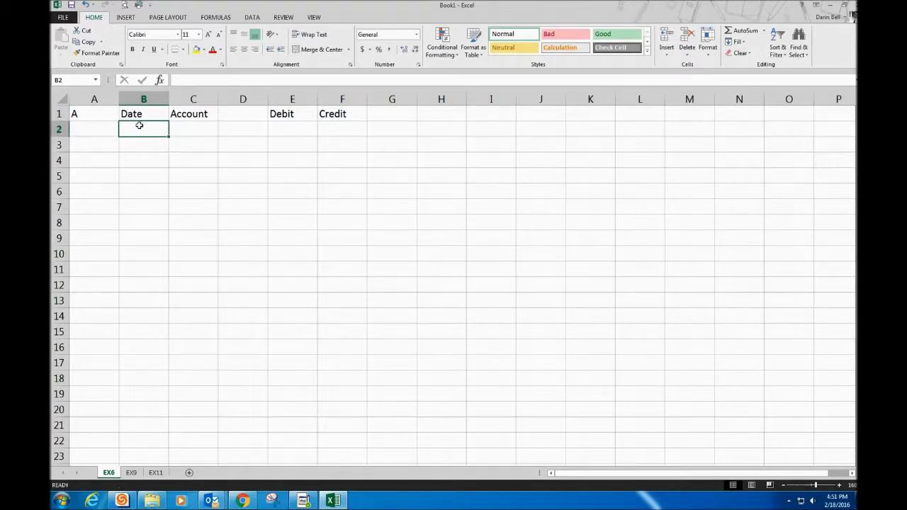
{"action": "type", "text": "feb 15"}
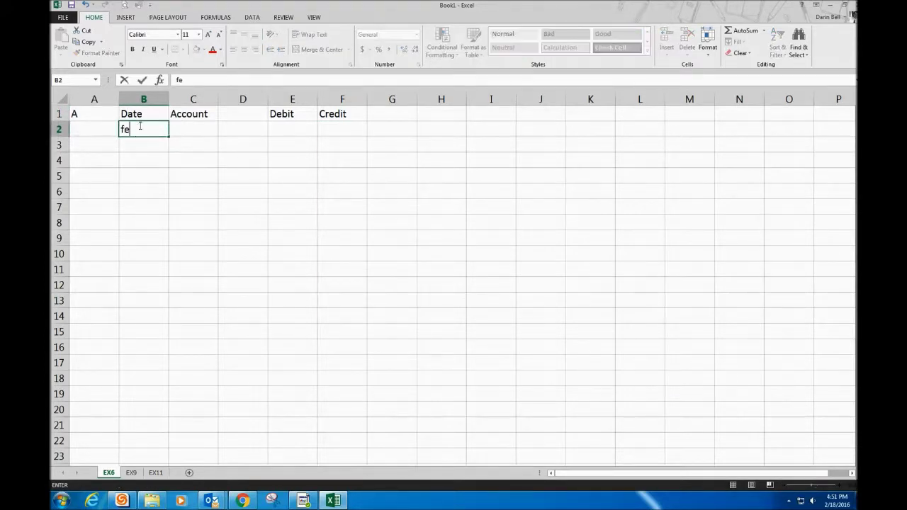
{"action": "key", "text": "Return"}
{"action": "type", "text": "3"}
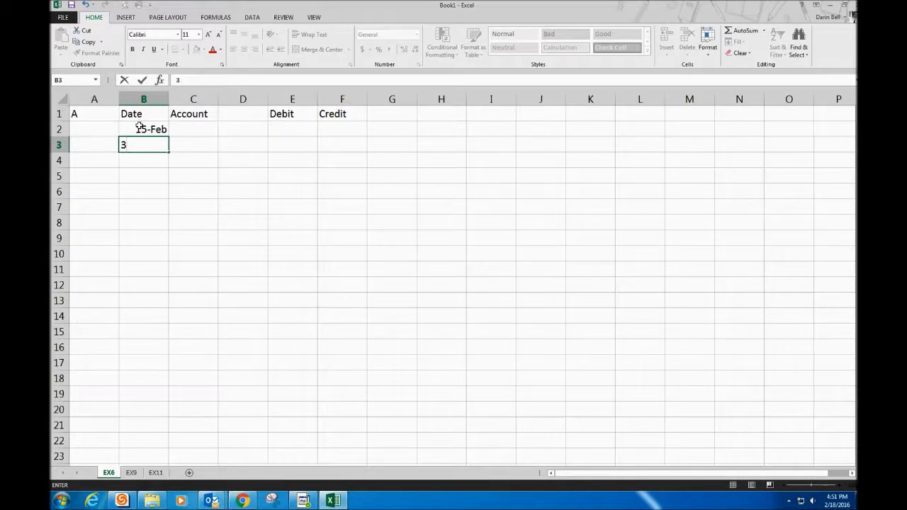
{"action": "key", "text": "BackSpace"}
{"action": "left_click", "coordinate": [191, 131]}
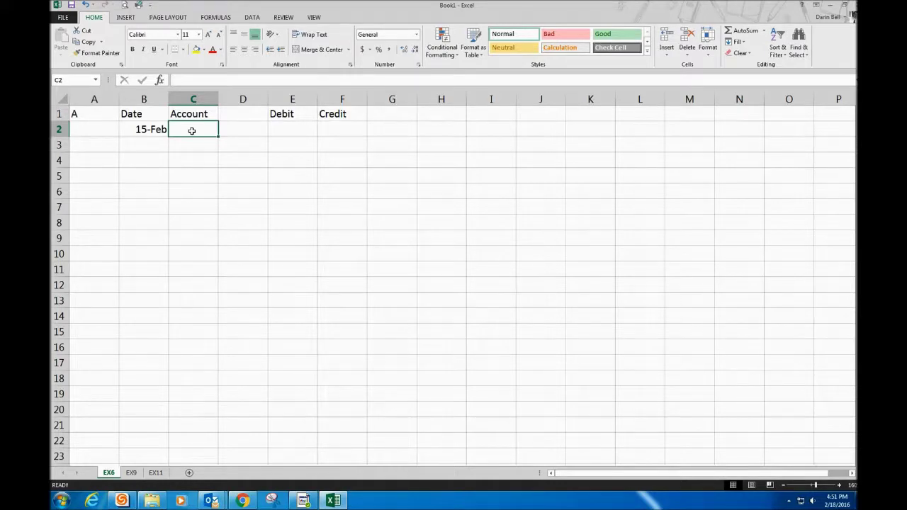
Step: Enter the debit account ST Investment - HTM (AG) in C2 and widen column C to fit
{"action": "type", "text": "ST I"}
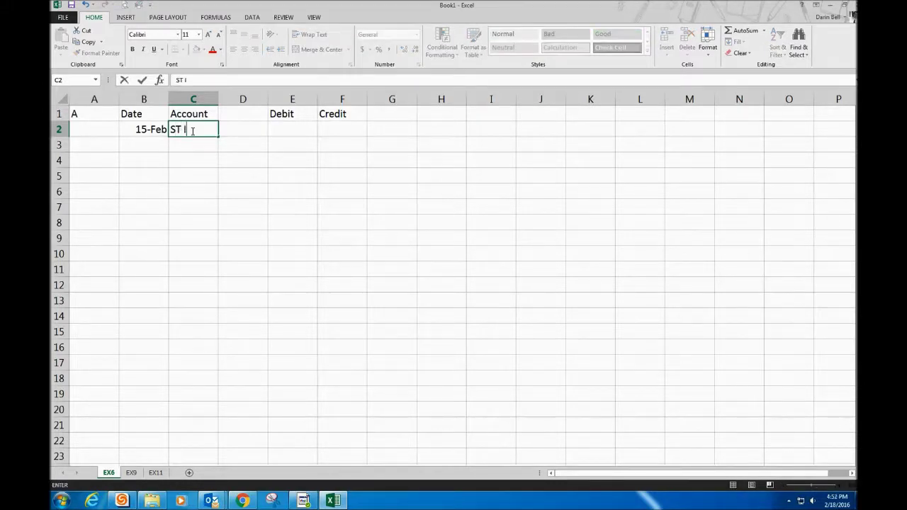
{"action": "type", "text": "nvevs"}
{"action": "key", "text": "BackSpace"}
{"action": "key", "text": "BackSpace"}
{"action": "key", "text": "BackSpace"}
{"action": "type", "text": "estment "}
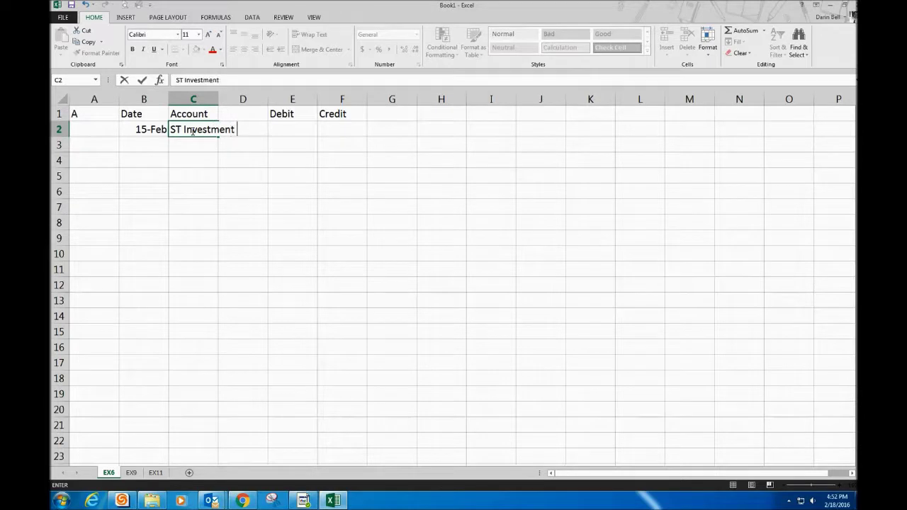
{"action": "type", "text": "- HTM (AG"}
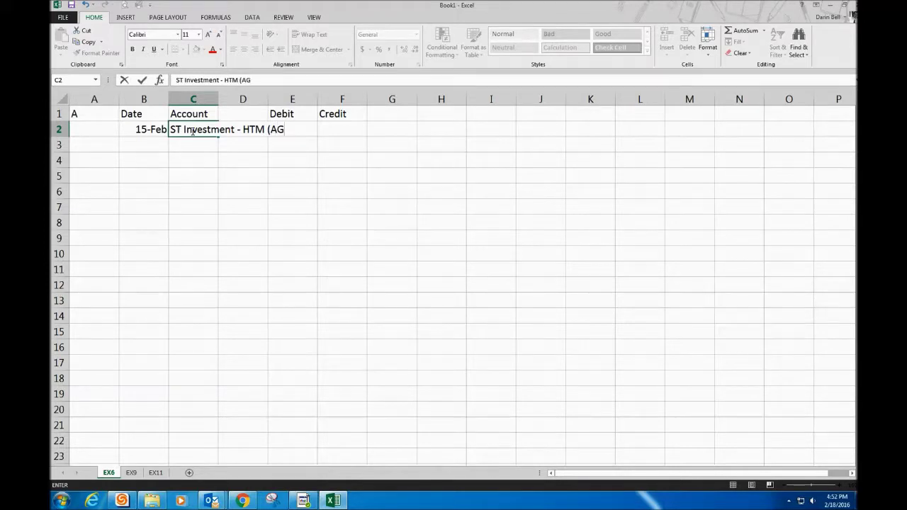
{"action": "type", "text": ")"}
{"action": "key", "text": "Tab"}
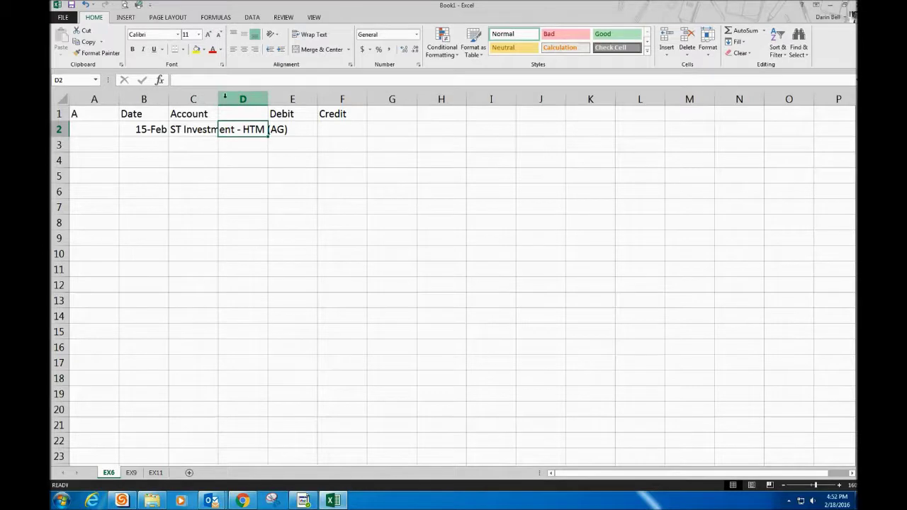
{"action": "left_click_drag", "start_coordinate": [218, 96], "coordinate": [300, 95]}
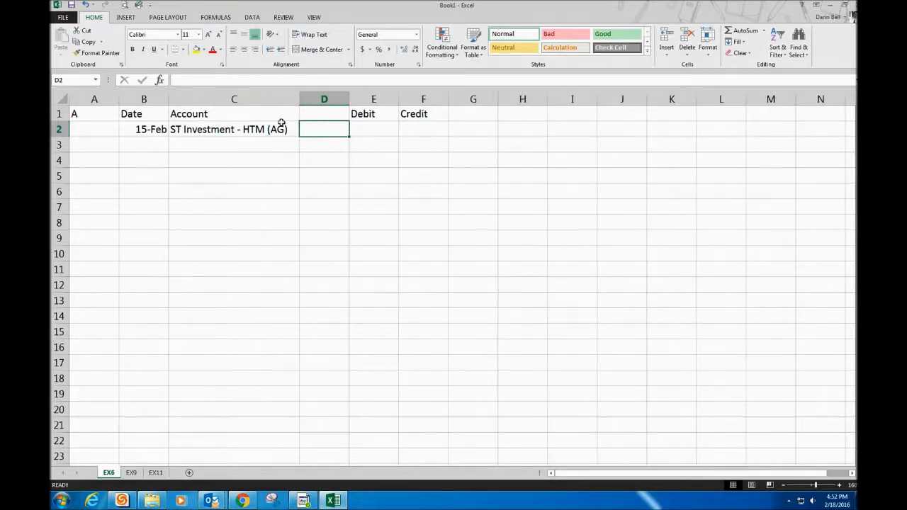
{"action": "left_click", "coordinate": [236, 147]}
Step: Credit Cash in D3 and enter 160000 as both the debit and credit amounts
{"action": "left_click", "coordinate": [331, 148]}
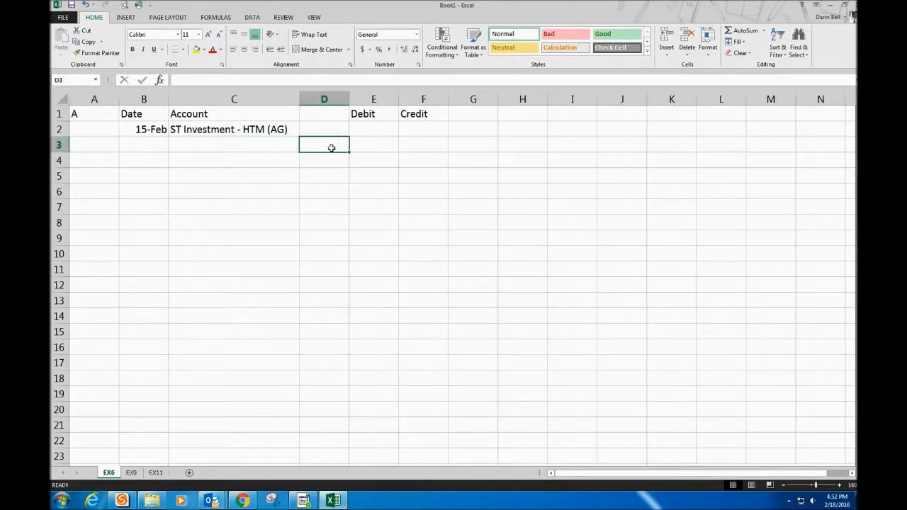
{"action": "type", "text": "Cash"}
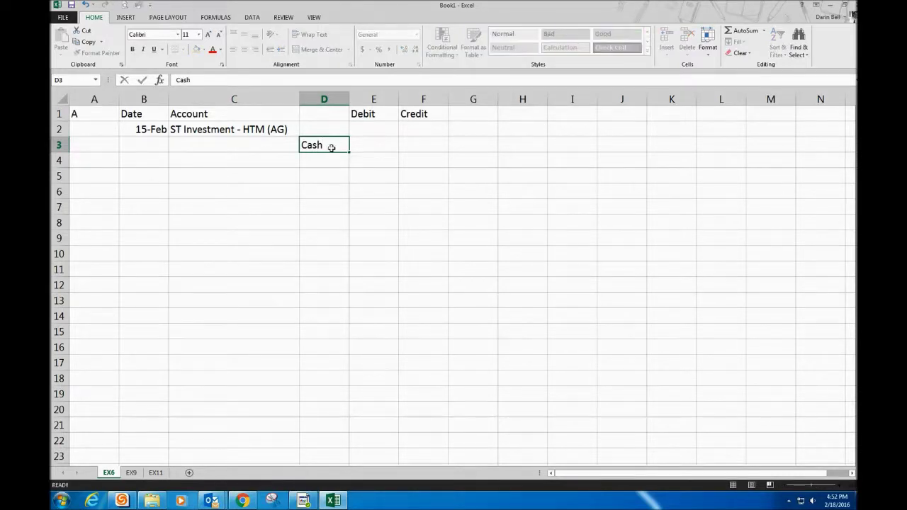
{"action": "key", "text": "Tab"}
{"action": "key", "text": "Up"}
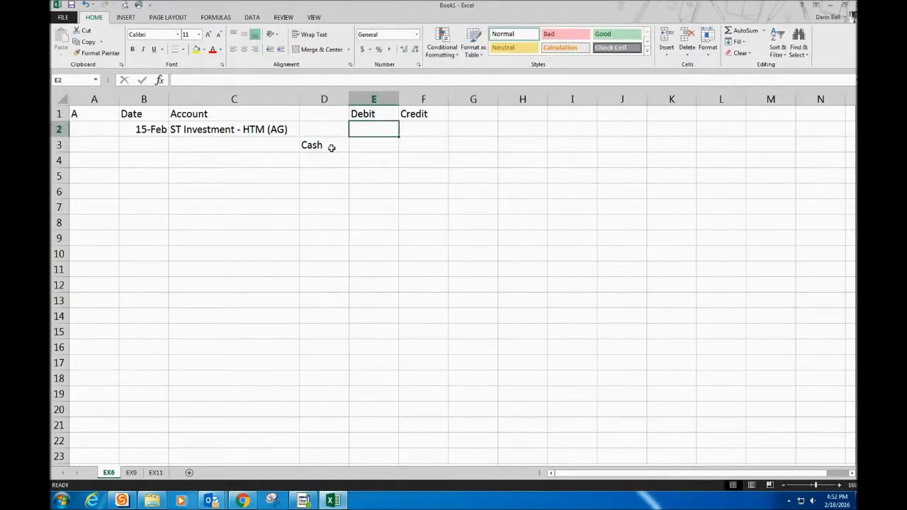
{"action": "type", "text": "160000"}
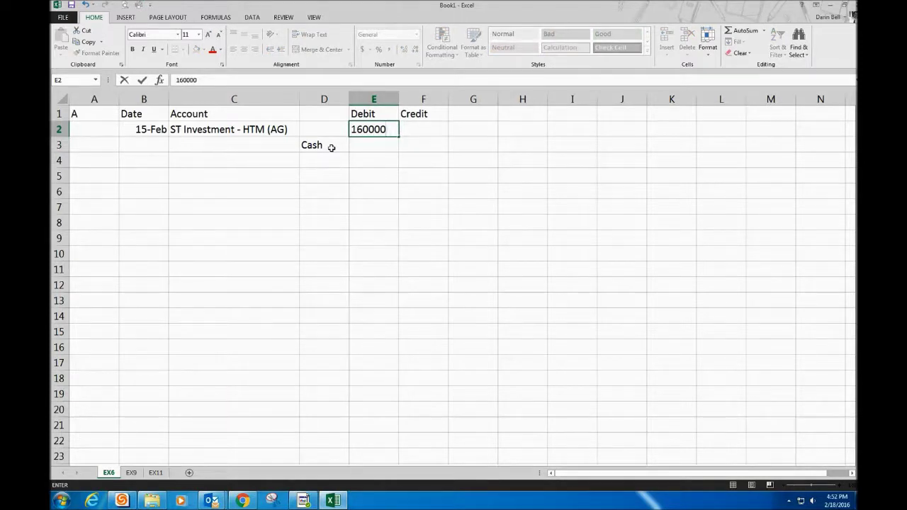
{"action": "key", "text": "Return"}
{"action": "key", "text": "Tab"}
{"action": "type", "text": "160000"}
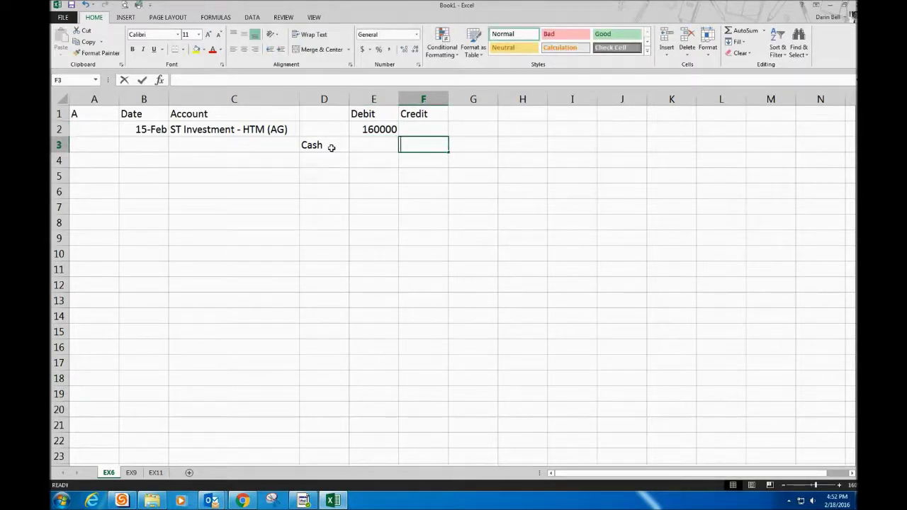
{"action": "key", "text": "Return"}
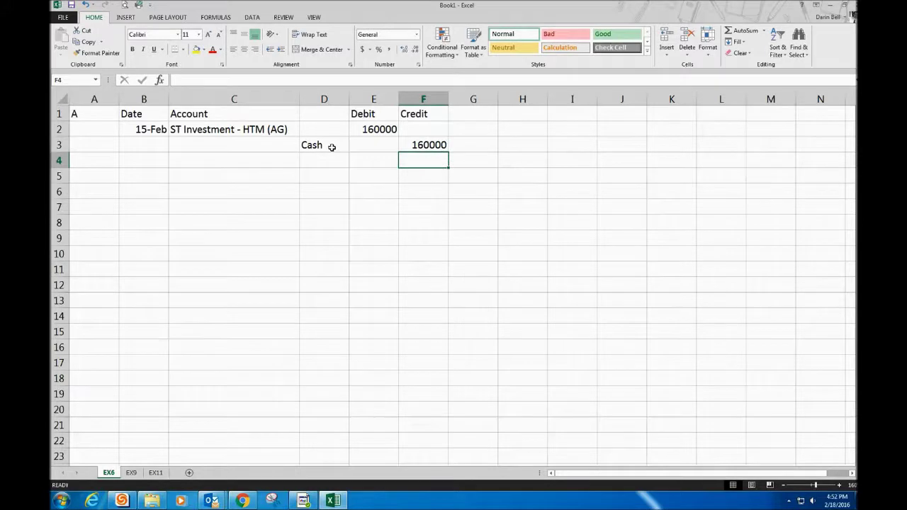
Step: Format the Debit and Credit columns as Accounting with no decimal places
{"action": "left_click_drag", "start_coordinate": [366, 99], "coordinate": [414, 96]}
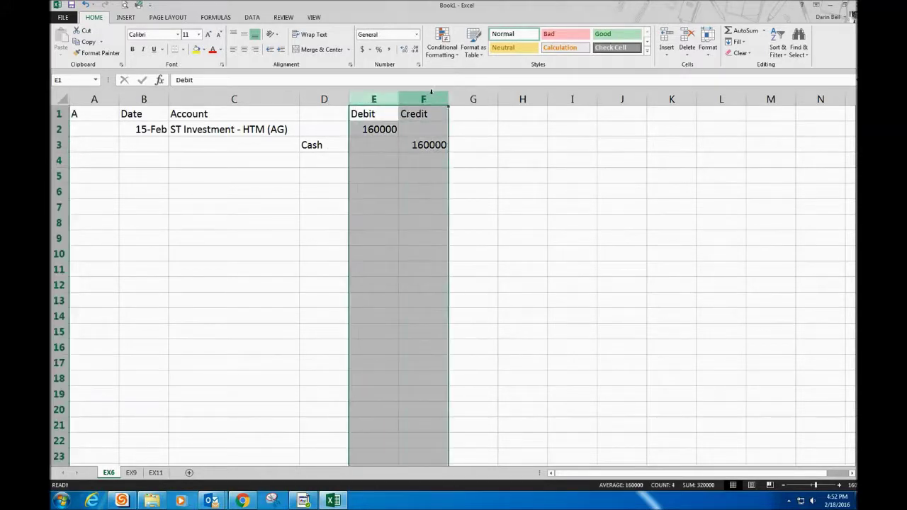
{"action": "left_click", "coordinate": [360, 48]}
{"action": "left_click", "coordinate": [414, 50]}
{"action": "left_click", "coordinate": [415, 50]}
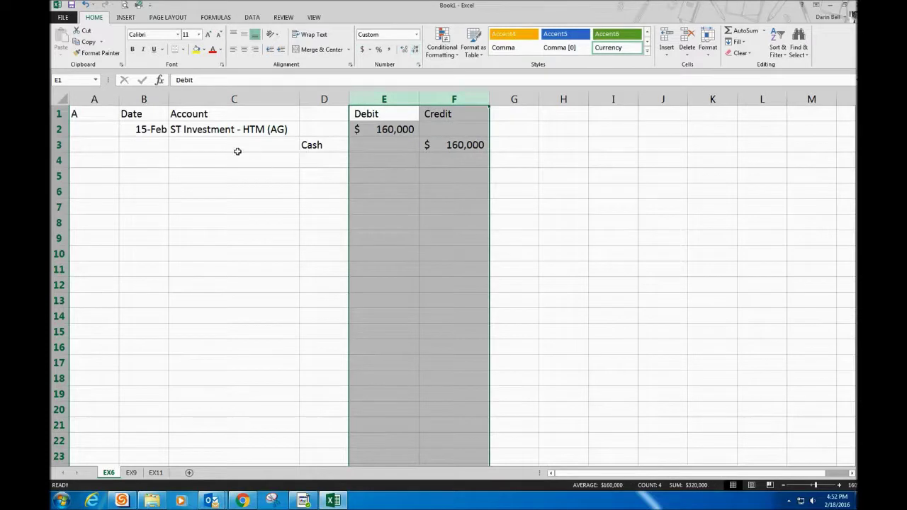
{"action": "left_click", "coordinate": [156, 178]}
Step: Enter entry B dated 22-Mar, debiting LT Invest - AFS (Fran) for 35,850
{"action": "left_click", "coordinate": [102, 177]}
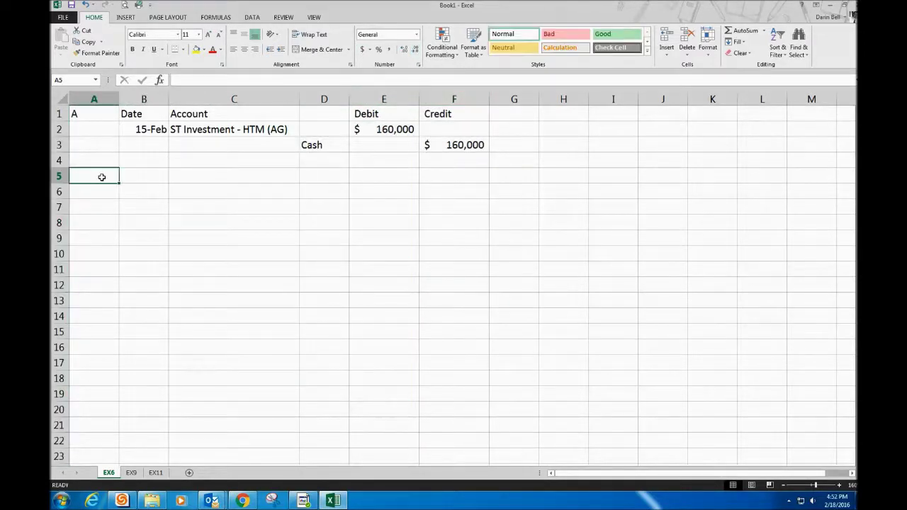
{"action": "type", "text": "B"}
{"action": "key", "text": "Tab"}
{"action": "key", "text": "Tab"}
{"action": "key", "text": "Left"}
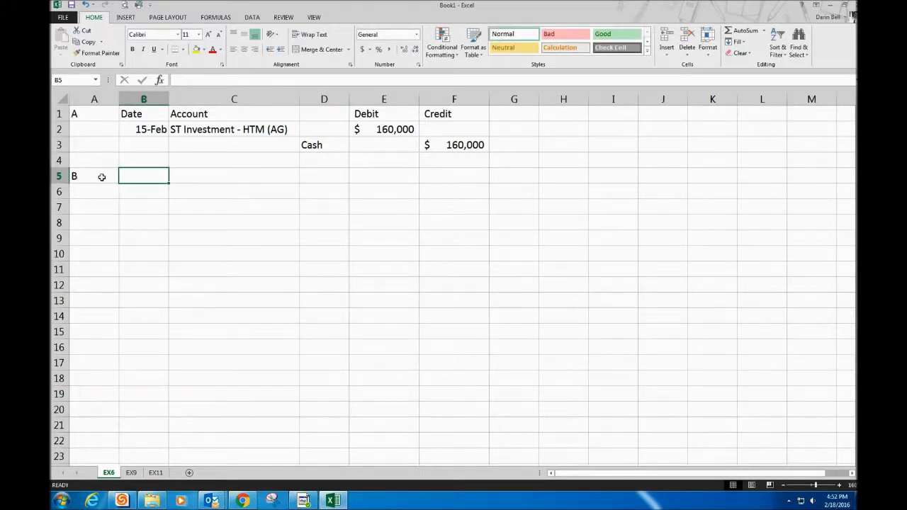
{"action": "type", "text": "Mar"}
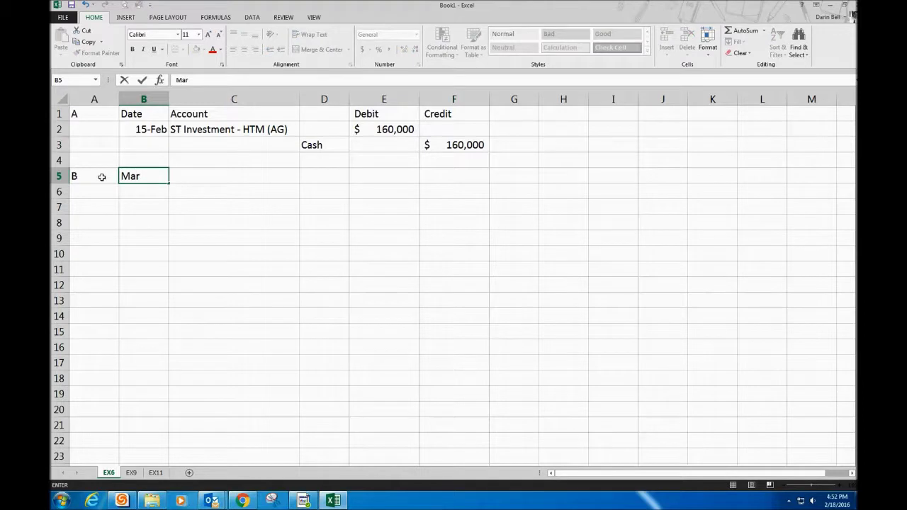
{"action": "type", "text": " 22"}
{"action": "key", "text": "Return"}
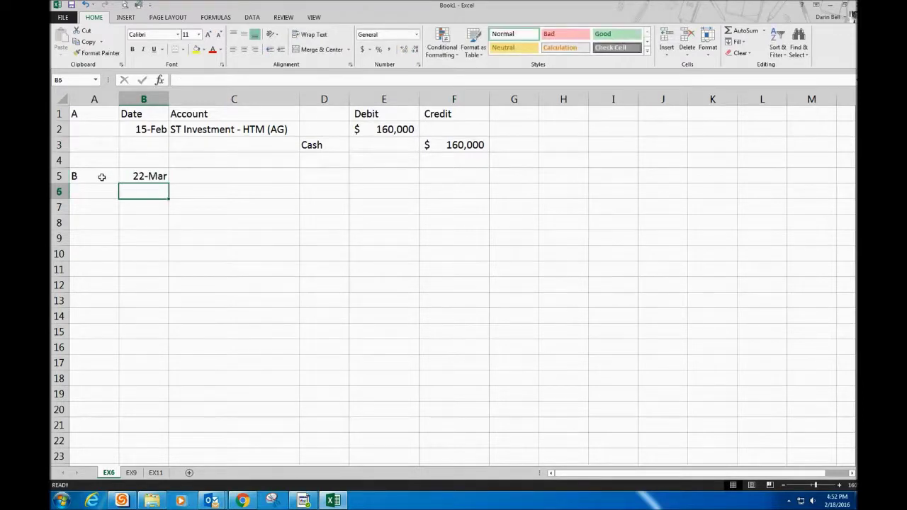
{"action": "key", "text": "Up"}
{"action": "key", "text": "Right"}
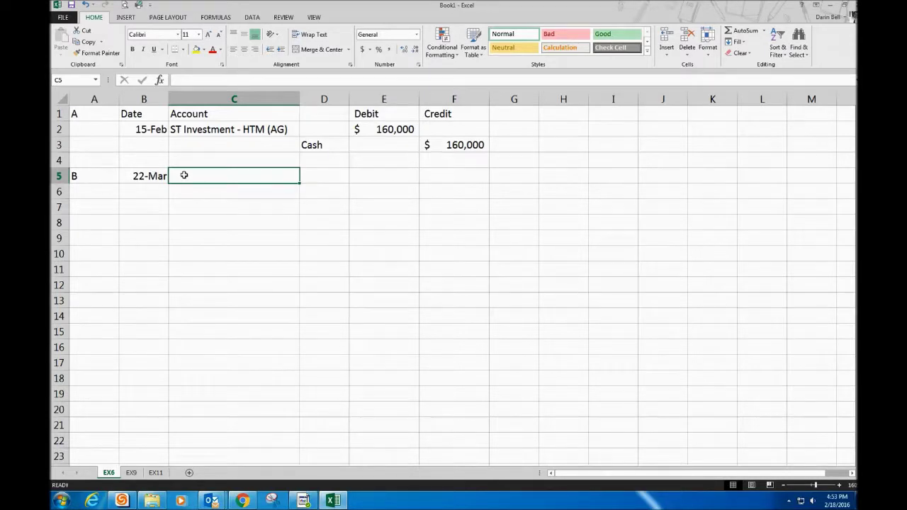
{"action": "type", "text": "LT"}
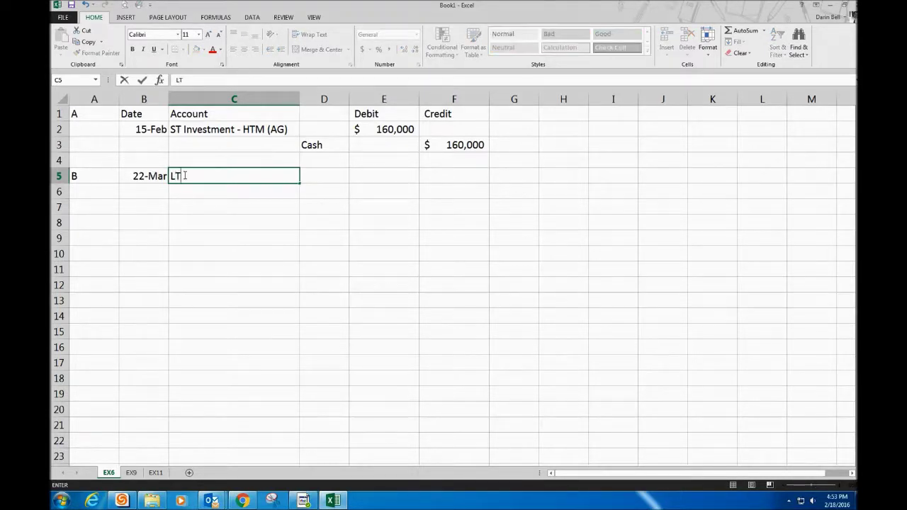
{"action": "type", "text": " Invest - AFS (Fr"}
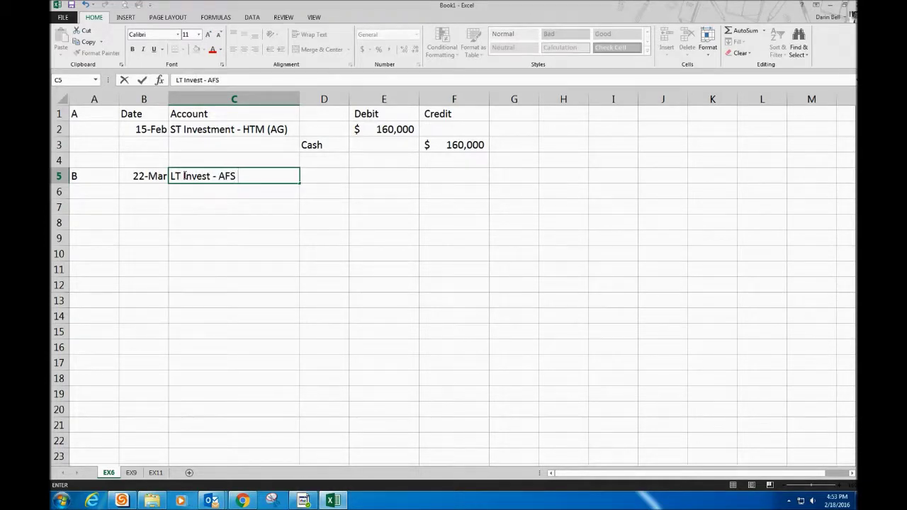
{"action": "type", "text": "en"}
{"action": "key", "text": "BackSpace"}
{"action": "key", "text": "BackSpace"}
{"action": "type", "text": "an)"}
{"action": "key", "text": "Tab"}
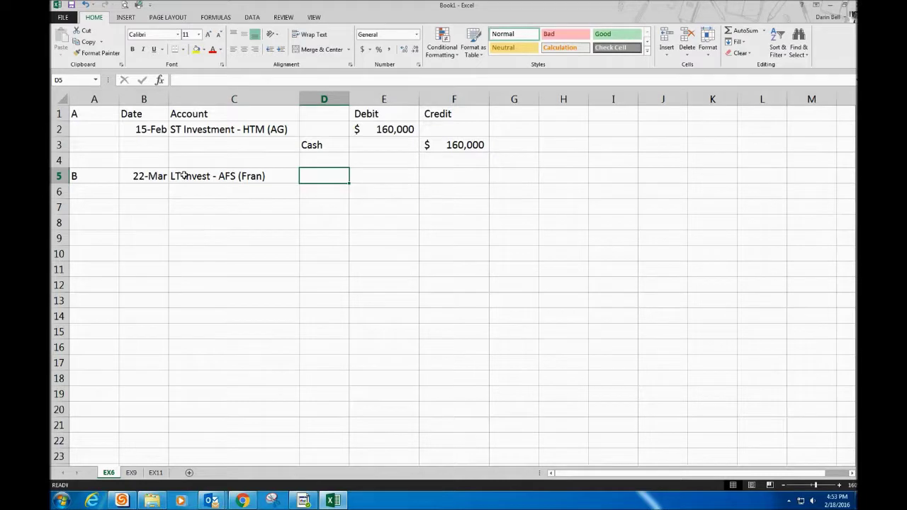
{"action": "key", "text": "Tab"}
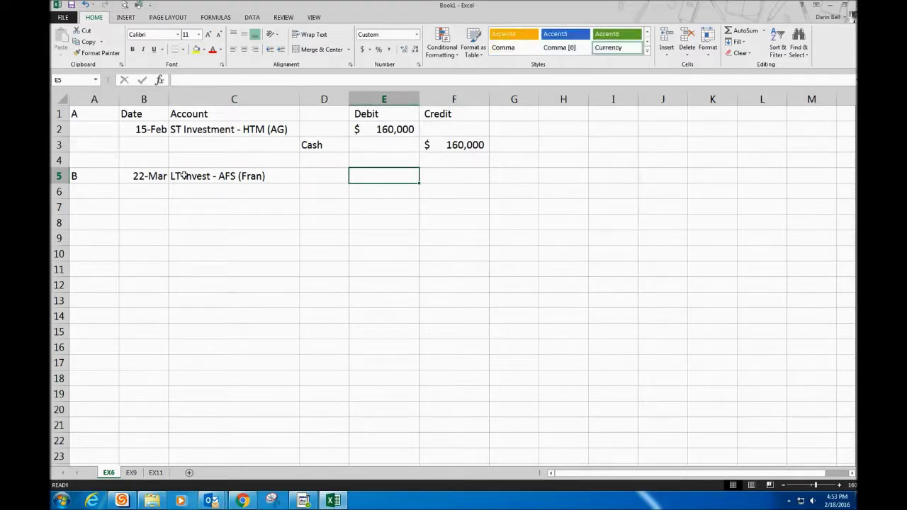
{"action": "type", "text": "35,850"}
{"action": "key", "text": "Return"}
Step: Credit Cash for 35,850 on the line below entry B's debit
{"action": "key", "text": "Tab"}
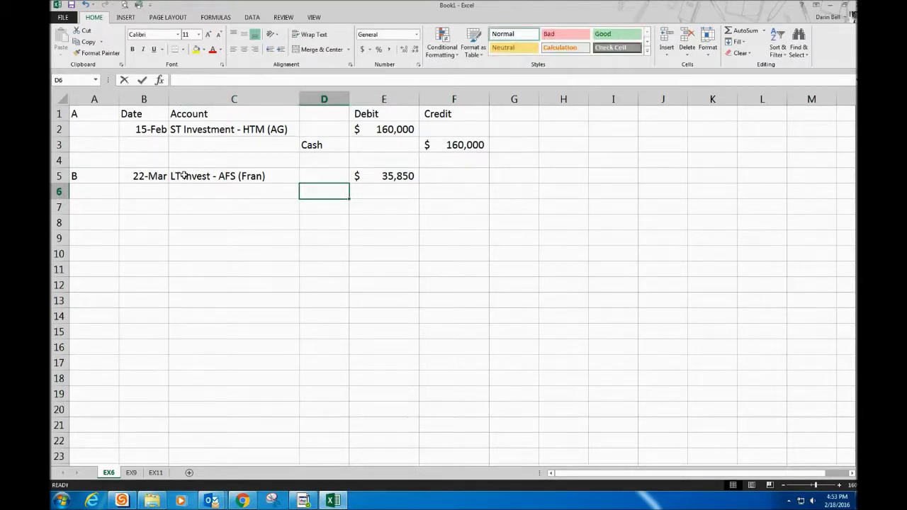
{"action": "type", "text": "Cash"}
{"action": "key", "text": "Tab"}
{"action": "key", "text": "Tab"}
{"action": "type", "text": "3580"}
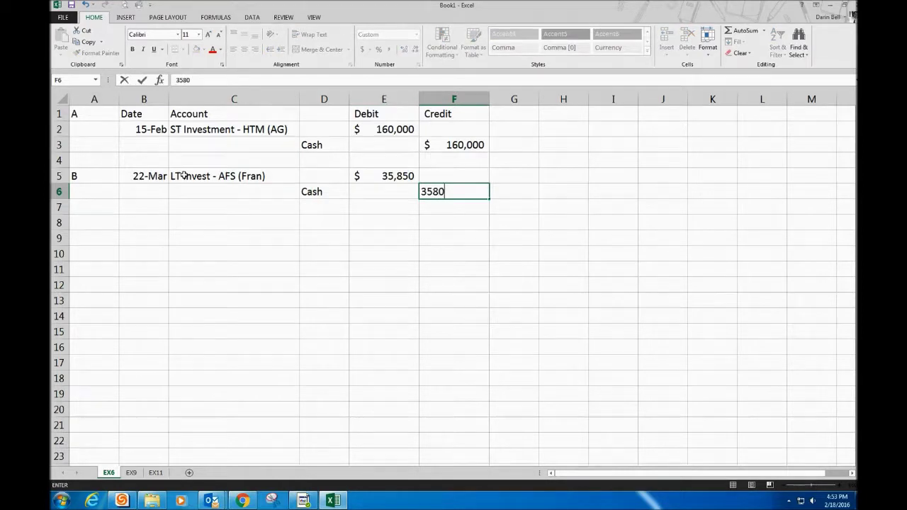
{"action": "key", "text": "BackSpace"}
{"action": "type", "text": "50"}
{"action": "key", "text": "Return"}
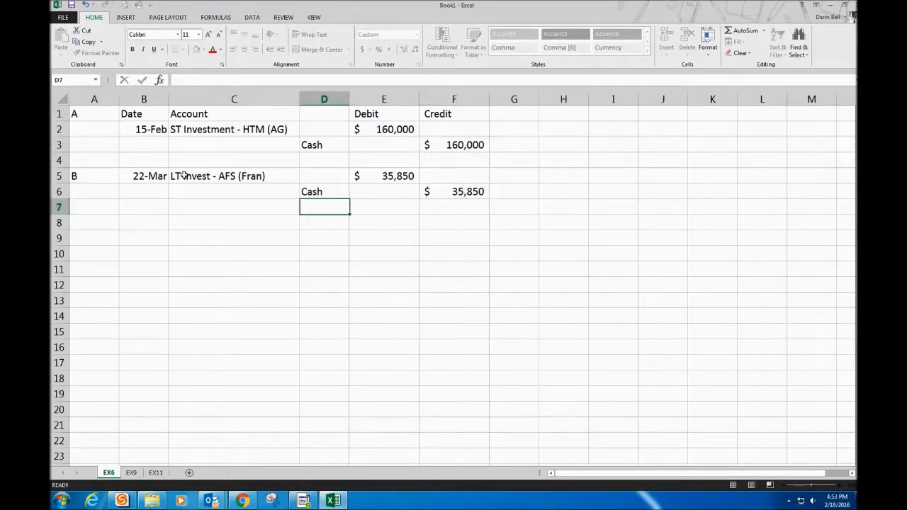
Step: Insert a blank row 4 and add the explanation 'Purchased 90-day 10% notes' under entry A
{"action": "right_click", "coordinate": [59, 160]}
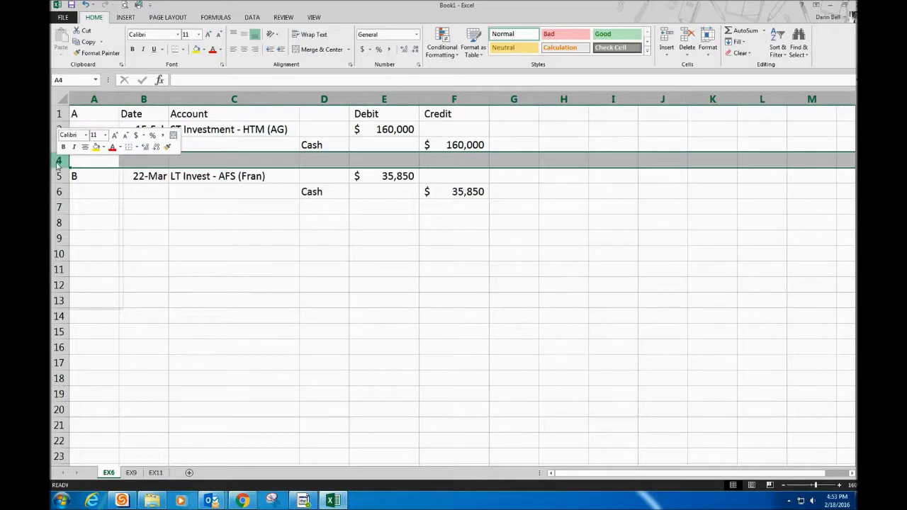
{"action": "left_click", "coordinate": [79, 230]}
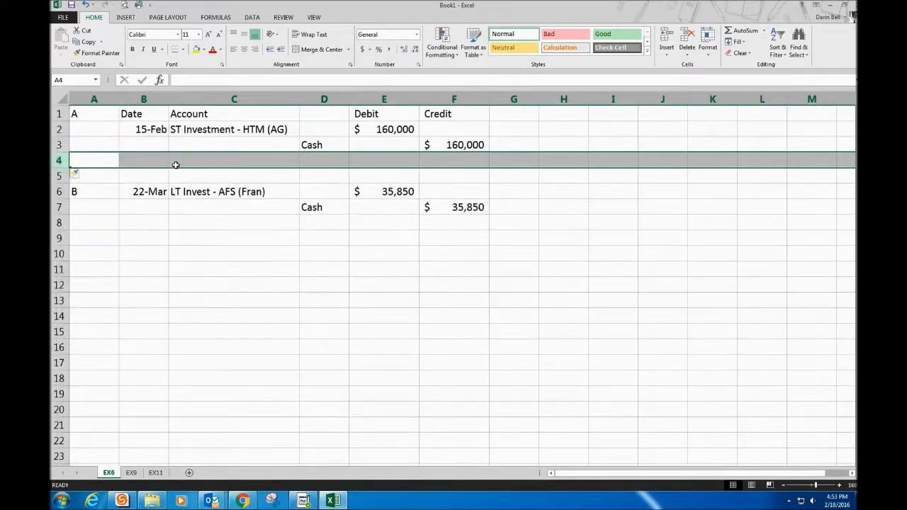
{"action": "left_click", "coordinate": [190, 156]}
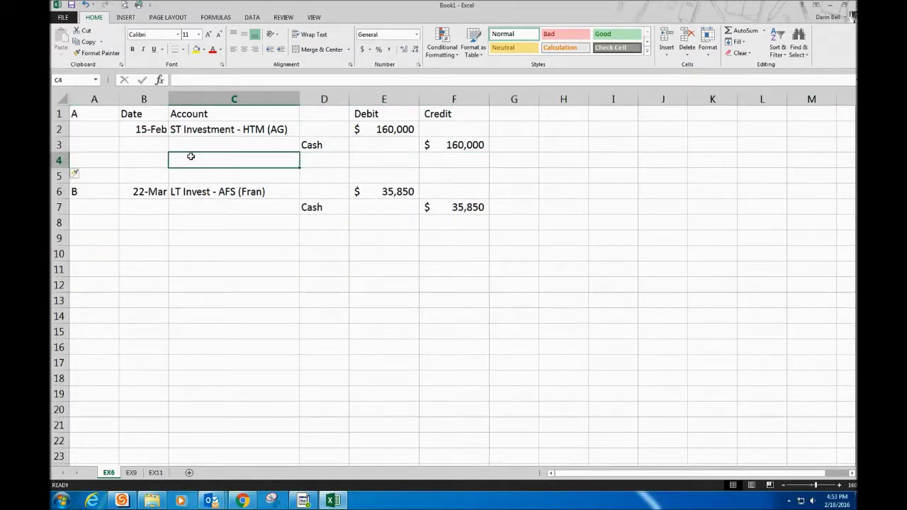
{"action": "type", "text": "Pru"}
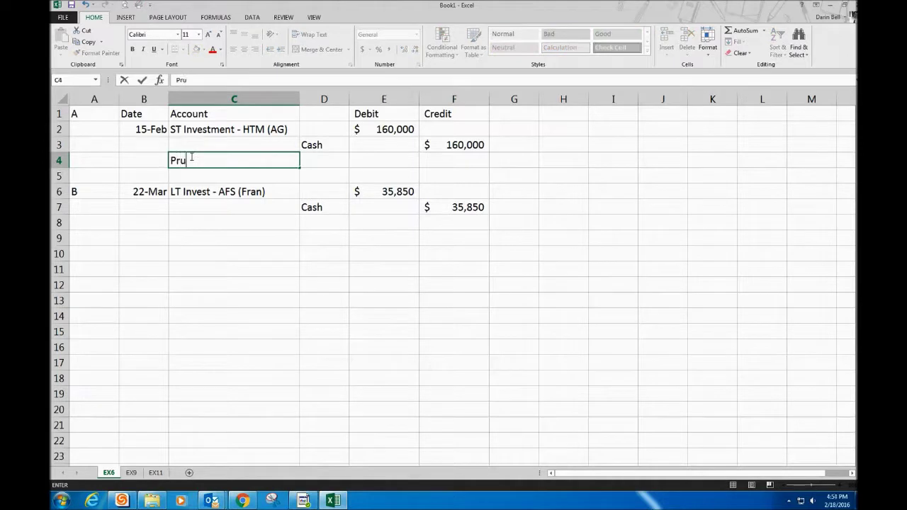
{"action": "key", "text": "BackSpace"}
{"action": "key", "text": "BackSpace"}
{"action": "type", "text": "urchased 9"}
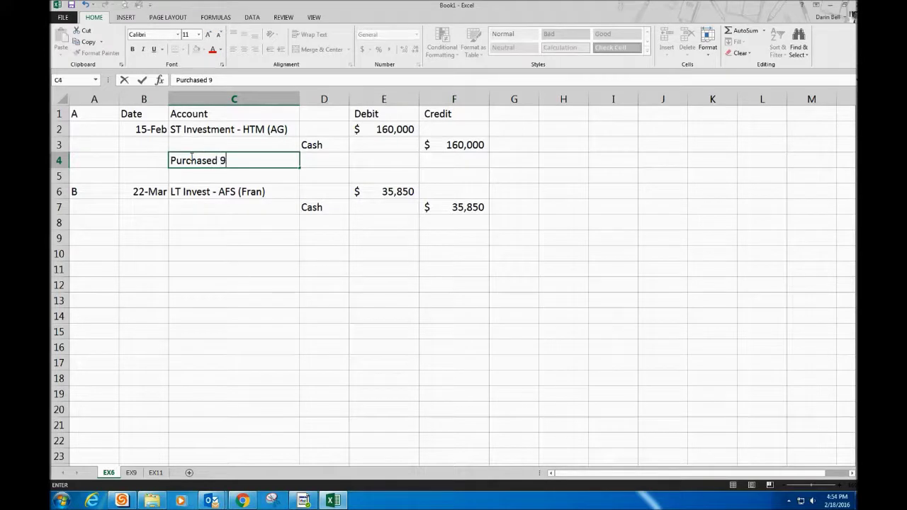
{"action": "type", "text": "0-day 10% notes"}
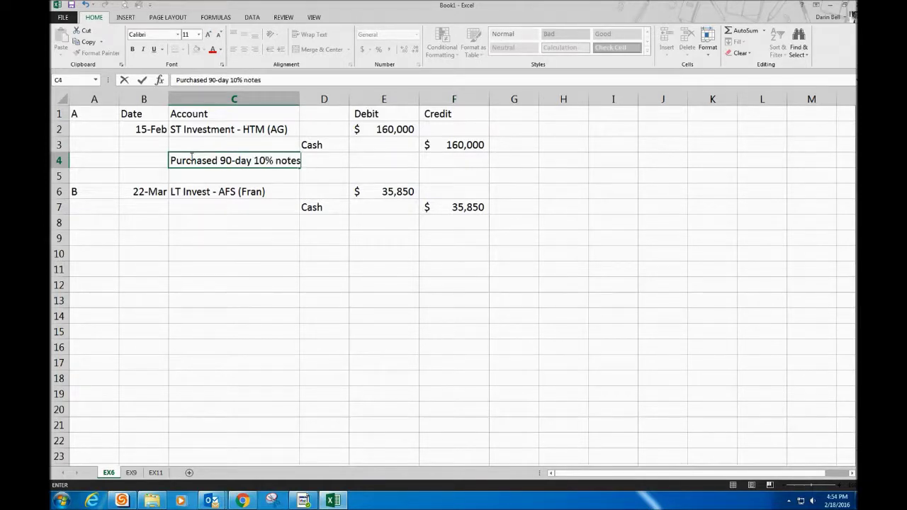
{"action": "key", "text": "Return"}
{"action": "key", "text": "Return"}
{"action": "key", "text": "Return"}
{"action": "key", "text": "Return"}
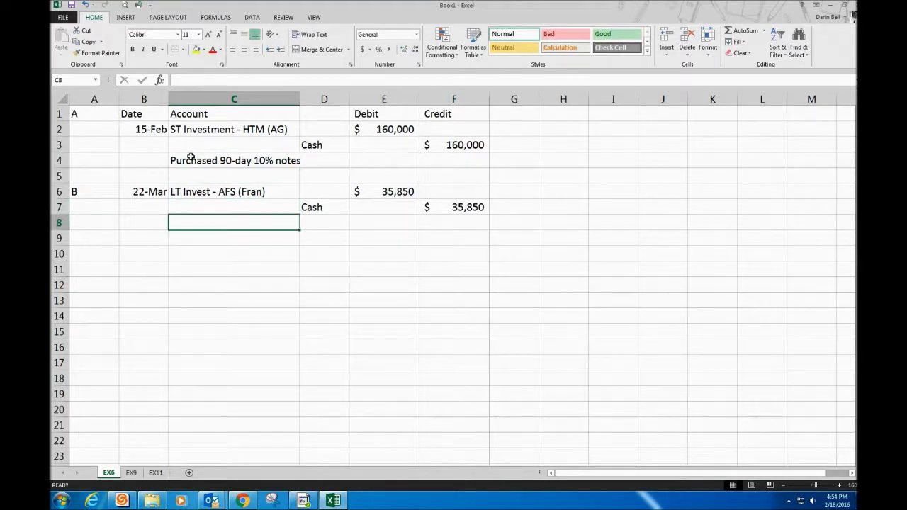
Step: Add the explanation 'Pruchased 700 shares of Fran common' under entry B
{"action": "type", "text": "Pruchased"}
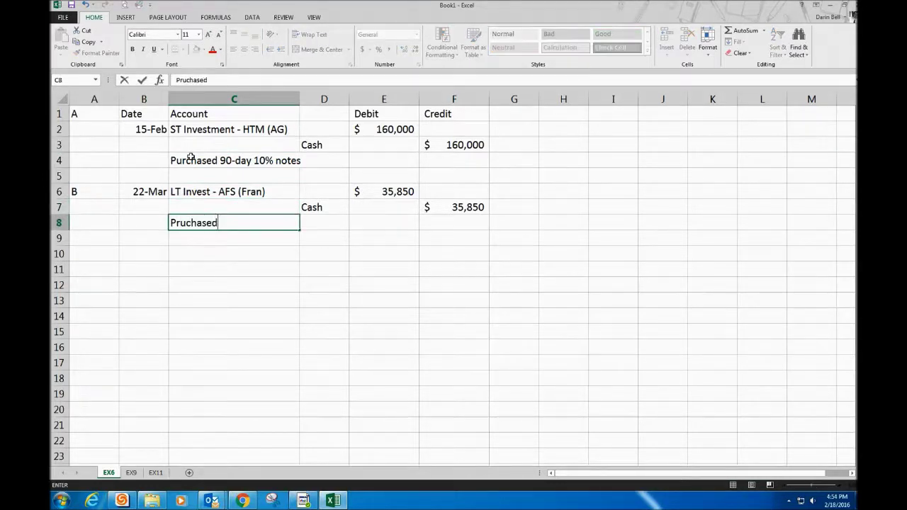
{"action": "type", "text": " 7000"}
{"action": "key", "text": "BackSpace"}
{"action": "type", "text": "shares"}
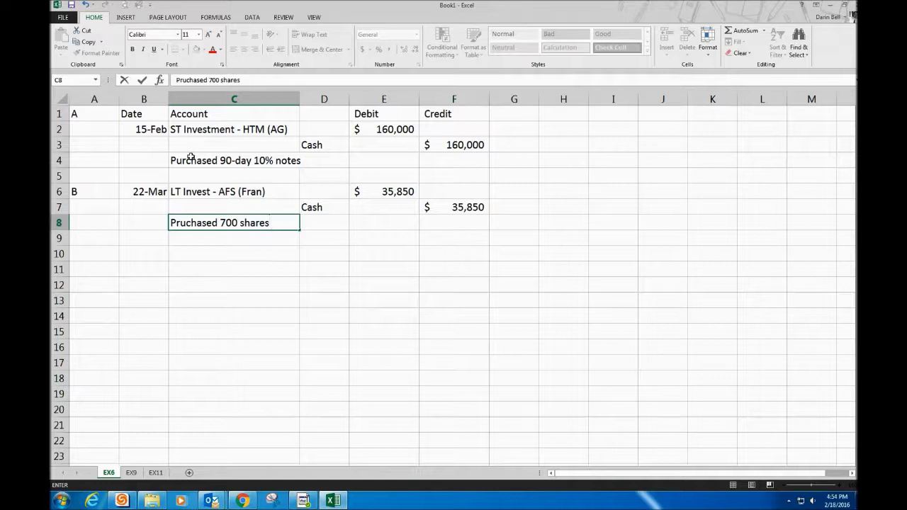
{"action": "type", "text": " of Fran common"}
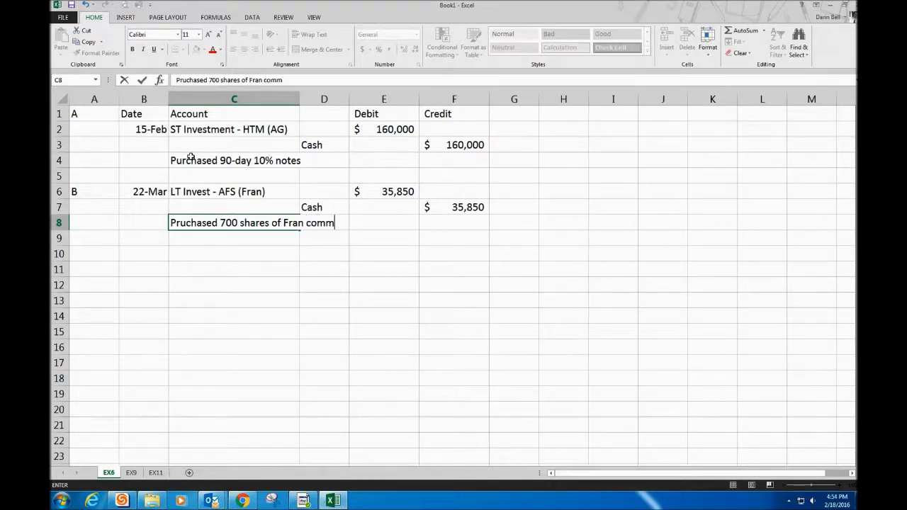
{"action": "key", "text": "Return"}
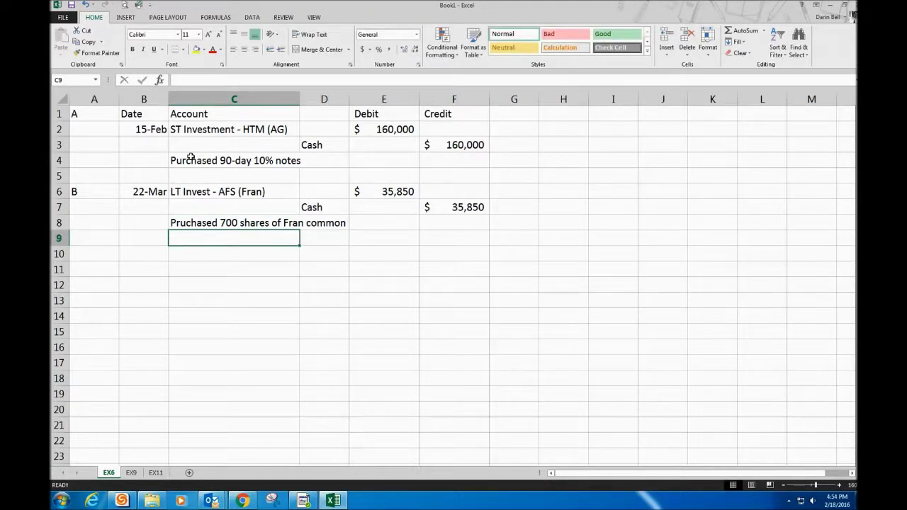
{"action": "key", "text": "Down"}
{"action": "key", "text": "Left"}
{"action": "key", "text": "Left"}
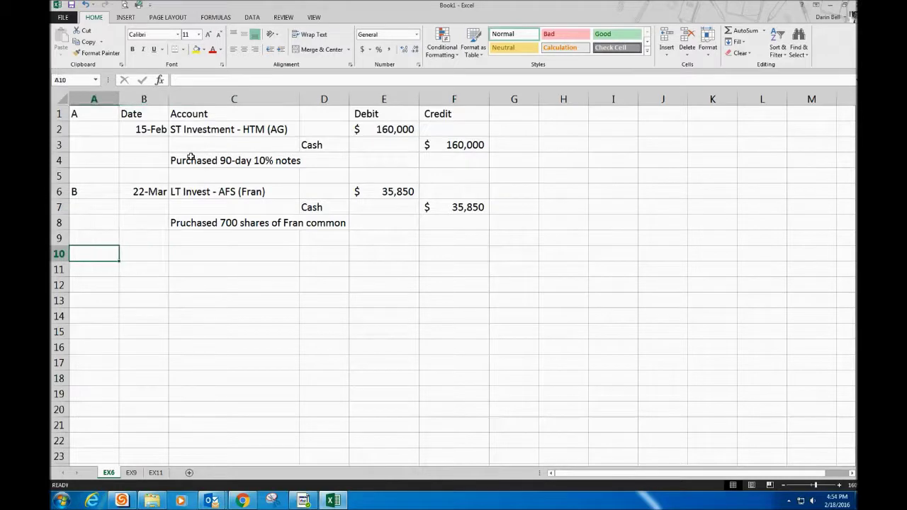
Step: Start entry c dated 15-May, debiting Cash for 164,000
{"action": "type", "text": "c"}
{"action": "key", "text": "Tab"}
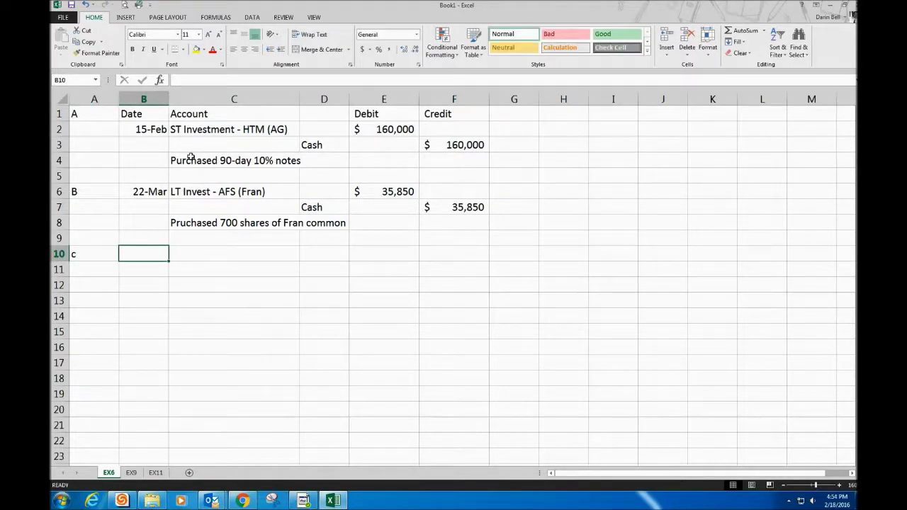
{"action": "type", "text": "ma"}
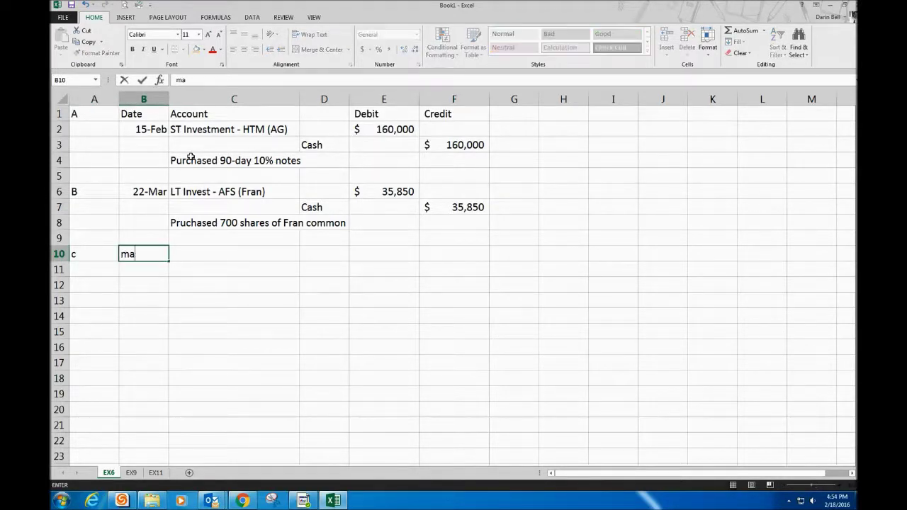
{"action": "type", "text": "y 15"}
{"action": "key", "text": "Return"}
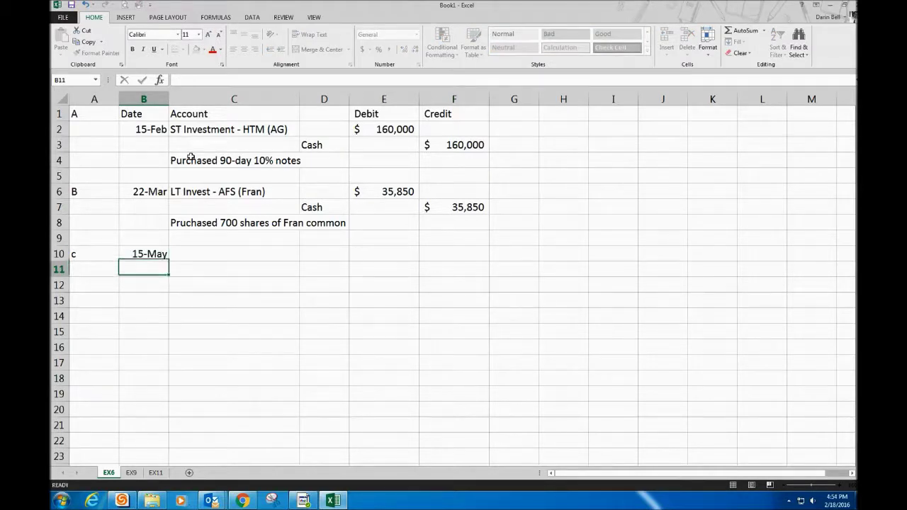
{"action": "key", "text": "Right"}
{"action": "key", "text": "Up"}
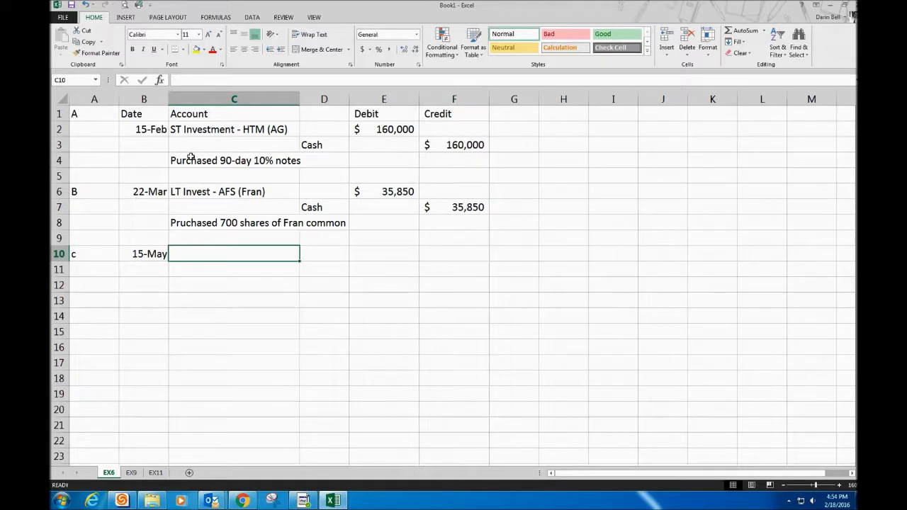
{"action": "type", "text": "Cash"}
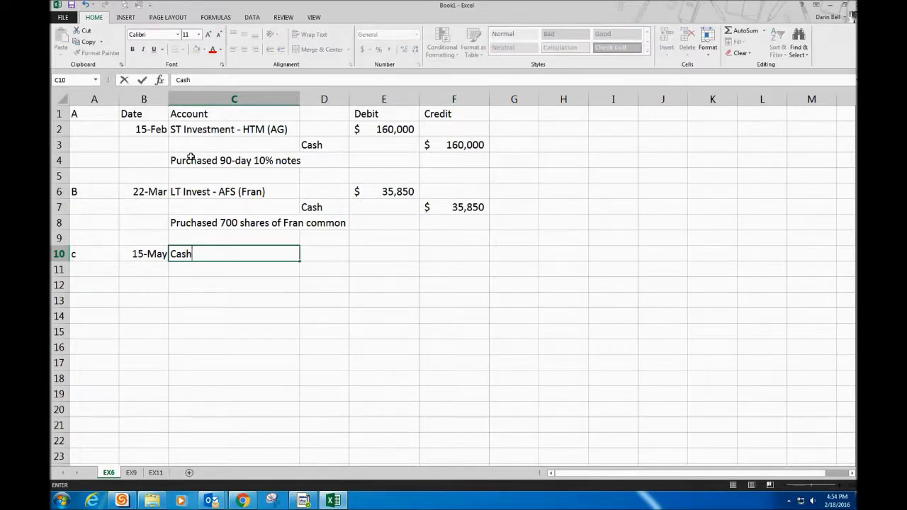
{"action": "key", "text": "Tab"}
{"action": "key", "text": "Tab"}
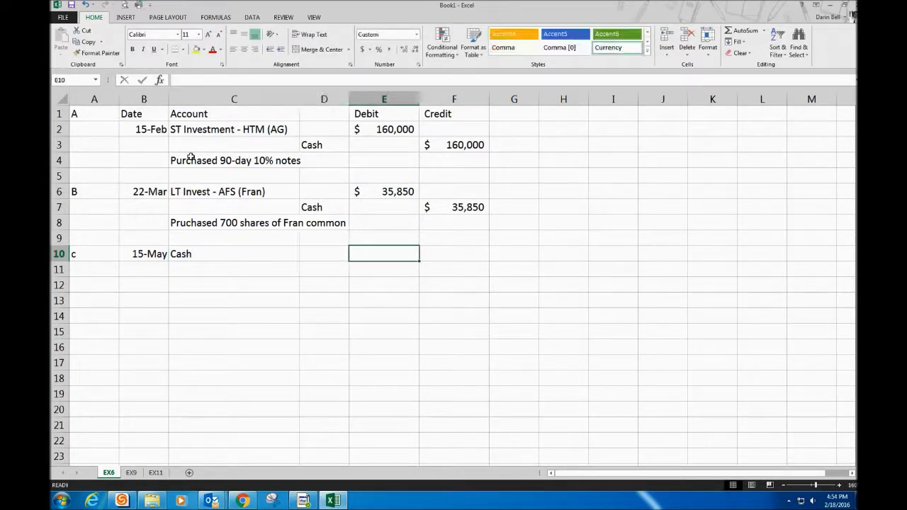
{"action": "type", "text": "1640000"}
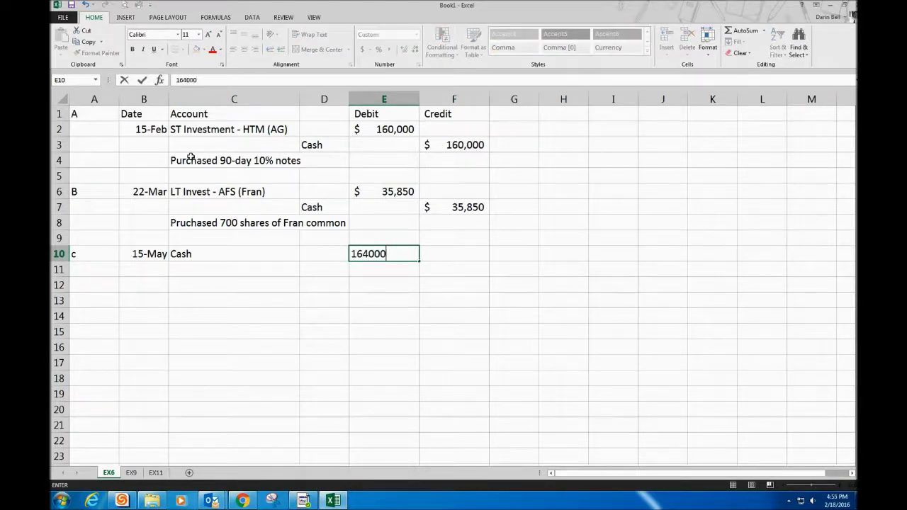
{"action": "key", "text": "Return"}
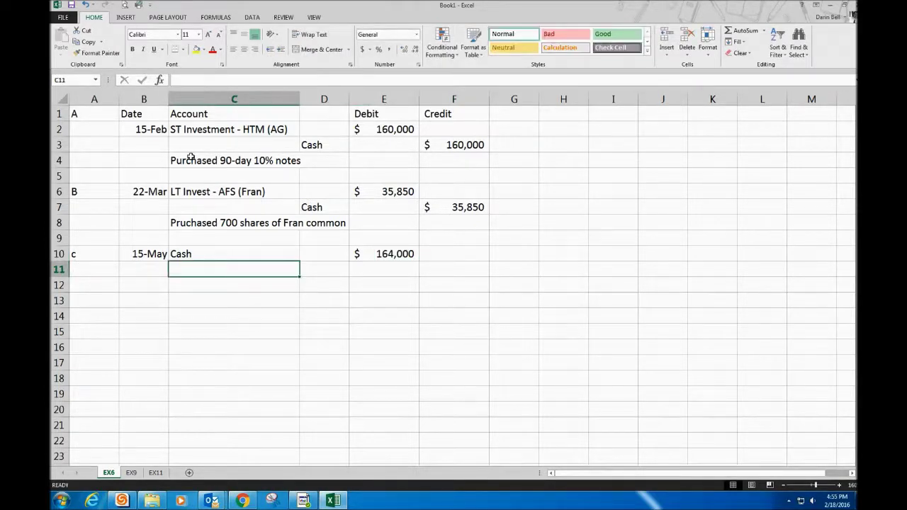
Step: Credit ST Investment - HTM (AG) for 160,000, widening column D to fit the name
{"action": "key", "text": "Tab"}
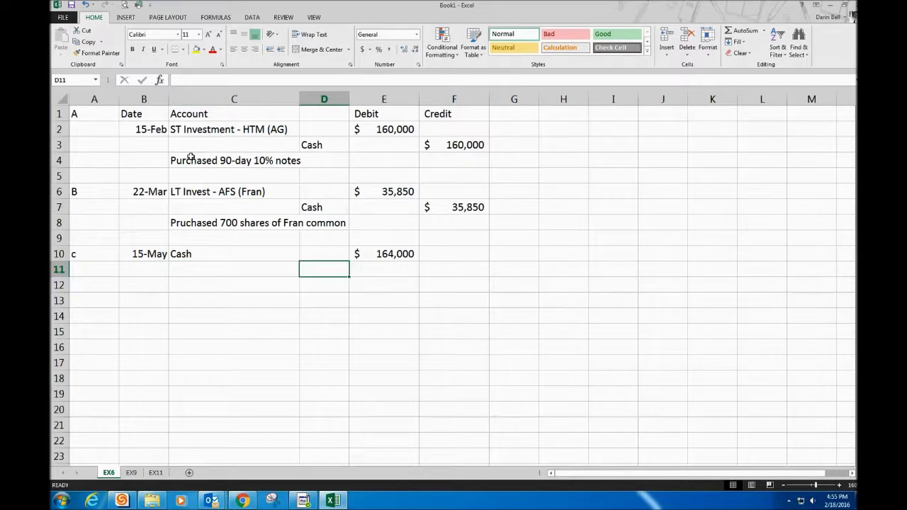
{"action": "left_click", "coordinate": [206, 129]}
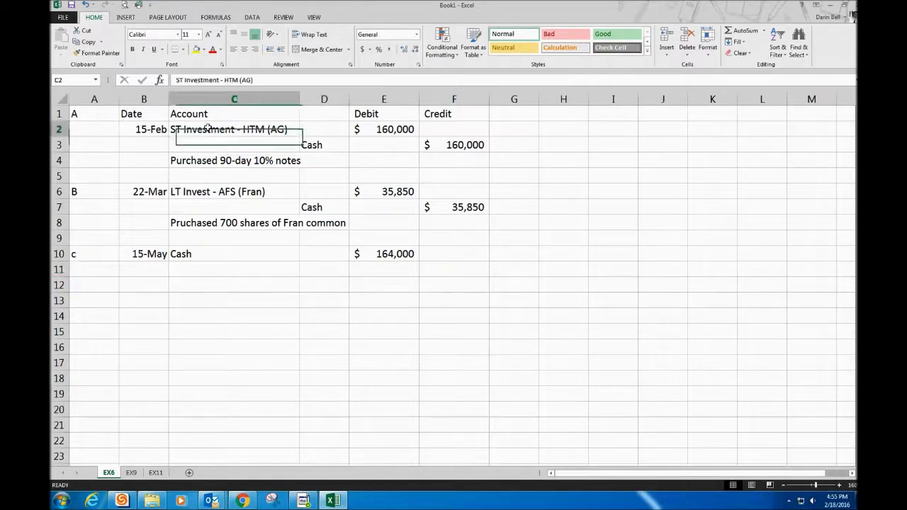
{"action": "key", "text": "ctrl+c"}
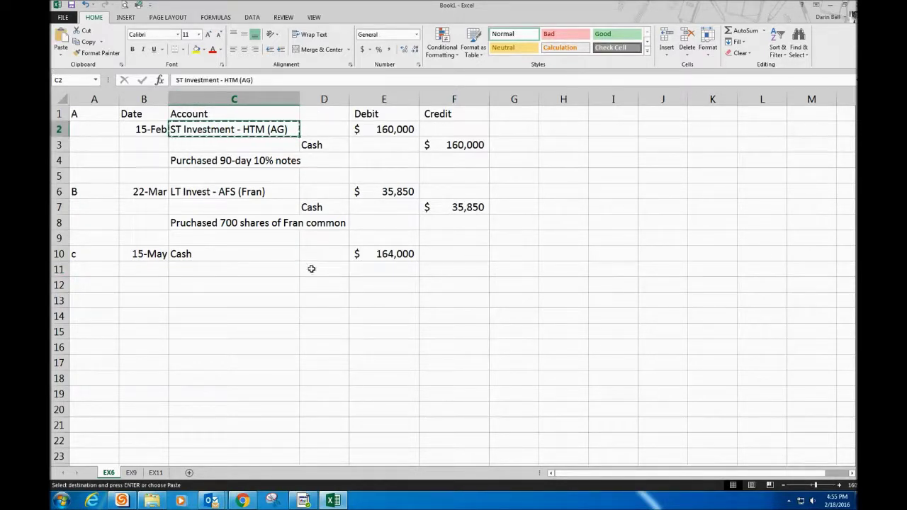
{"action": "left_click", "coordinate": [310, 269]}
{"action": "key", "text": "ctrl+v"}
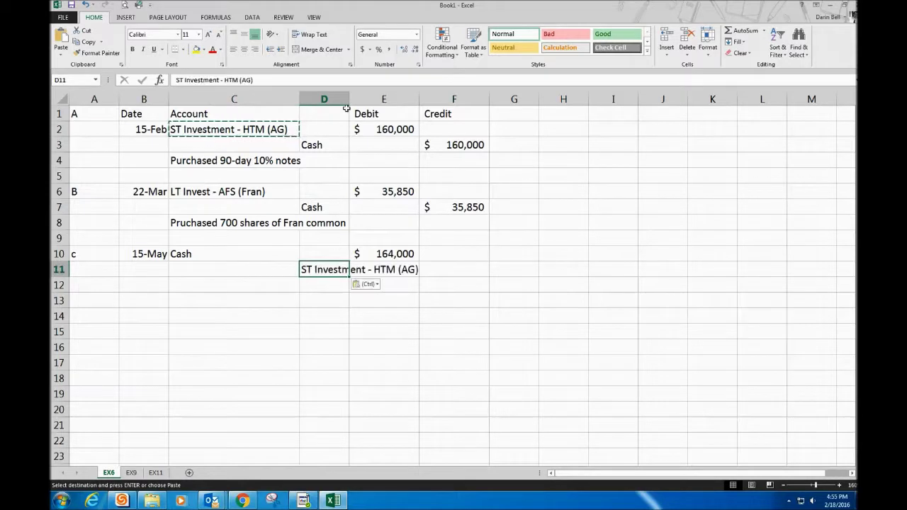
{"action": "left_click_drag", "start_coordinate": [349, 96], "coordinate": [430, 96]}
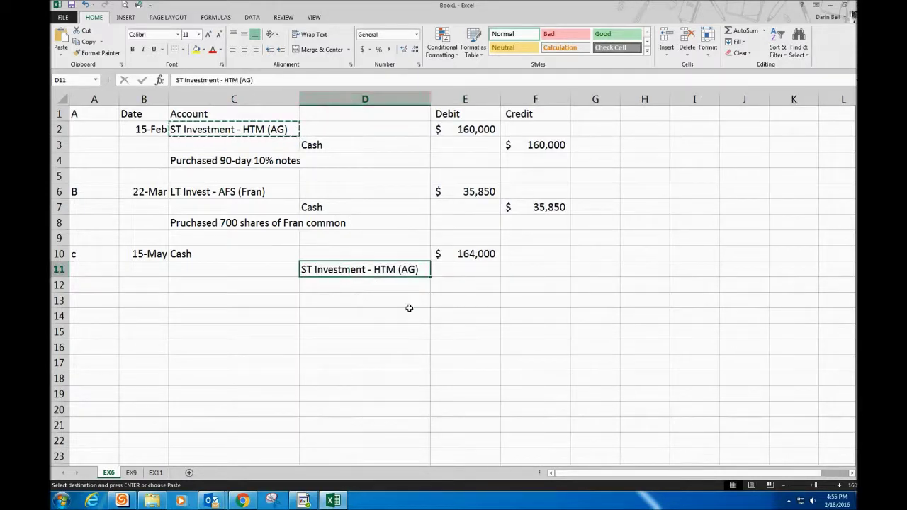
{"action": "left_click", "coordinate": [508, 268]}
{"action": "type", "text": "160,"}
{"action": "type", "text": "000"}
{"action": "key", "text": "Return"}
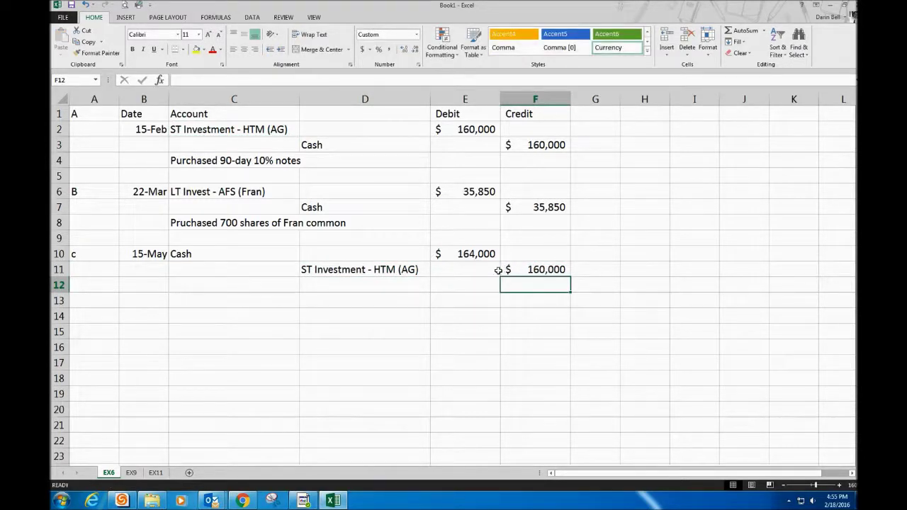
Step: Add the interest line 'Int Rcv' with an amount of 4,000
{"action": "left_click", "coordinate": [327, 284]}
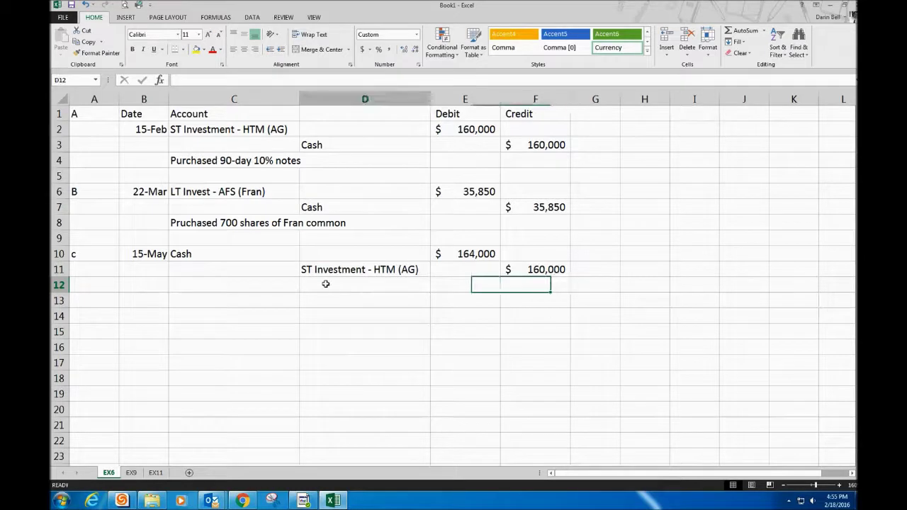
{"action": "type", "text": "In"}
{"action": "type", "text": "t"}
{"action": "type", "text": " Rcv"}
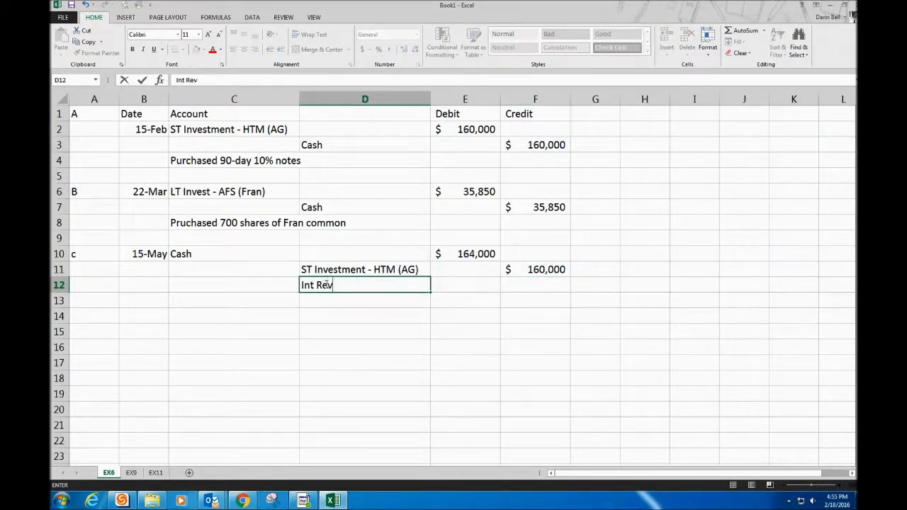
{"action": "key", "text": "Tab"}
{"action": "type", "text": "40000"}
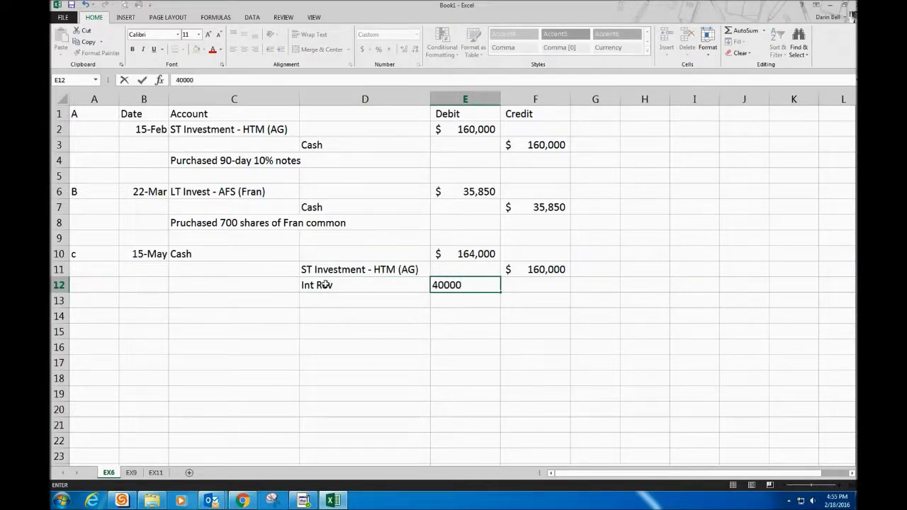
{"action": "key", "text": "Return"}
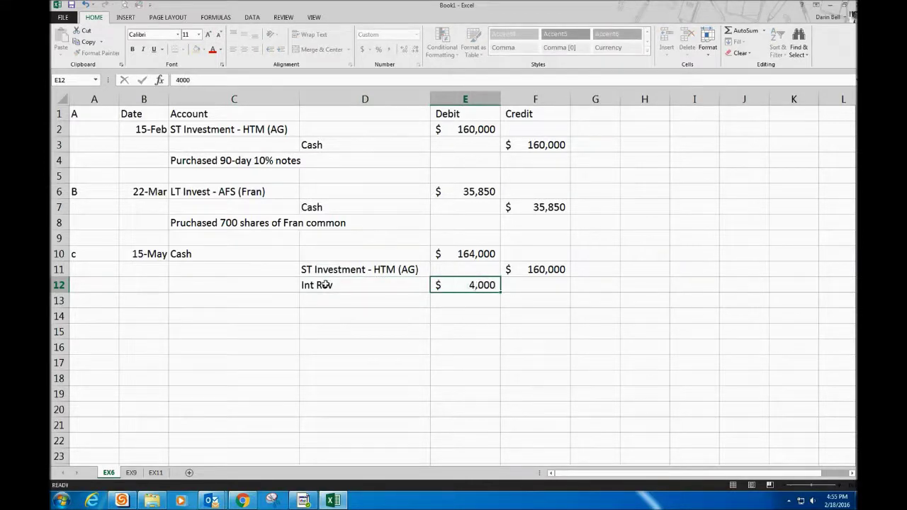
{"action": "left_click", "coordinate": [193, 299]}
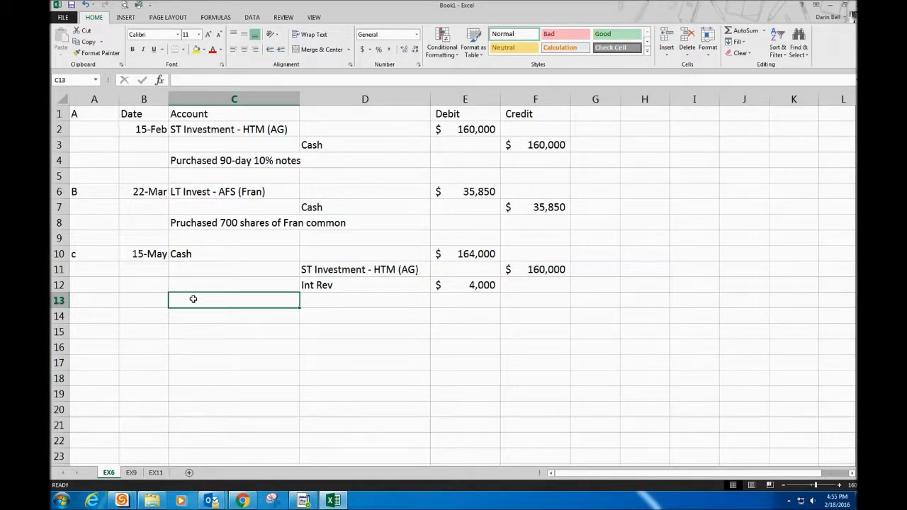
Step: Describe the May 15 entry in C13 as 'Collected proceeds for 10% notes'
{"action": "type", "text": "Collectr"}
{"action": "key", "text": "BackSpace"}
{"action": "type", "text": "ed proceeds fo"}
{"action": "key", "text": "BackSpace"}
{"action": "key", "text": "BackSpace"}
{"action": "type", "text": "for 1"}
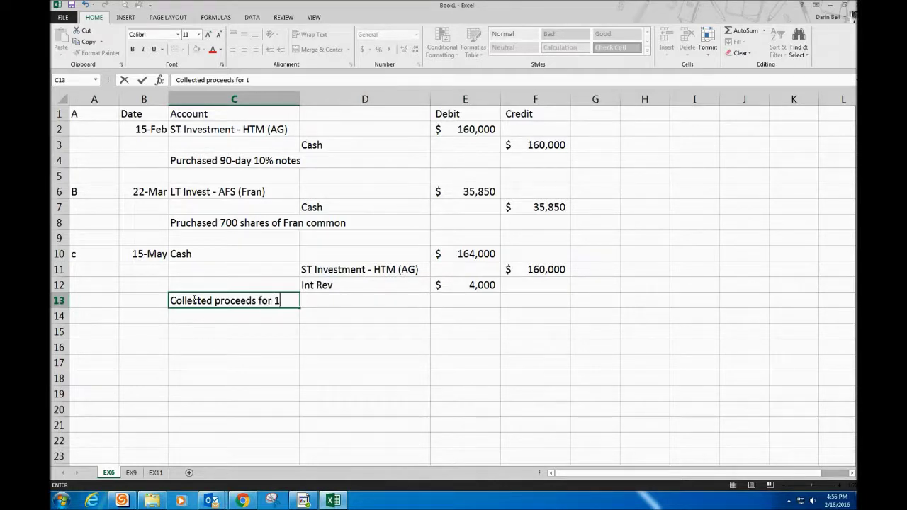
{"action": "type", "text": "0% notes"}
{"action": "key", "text": "Return"}
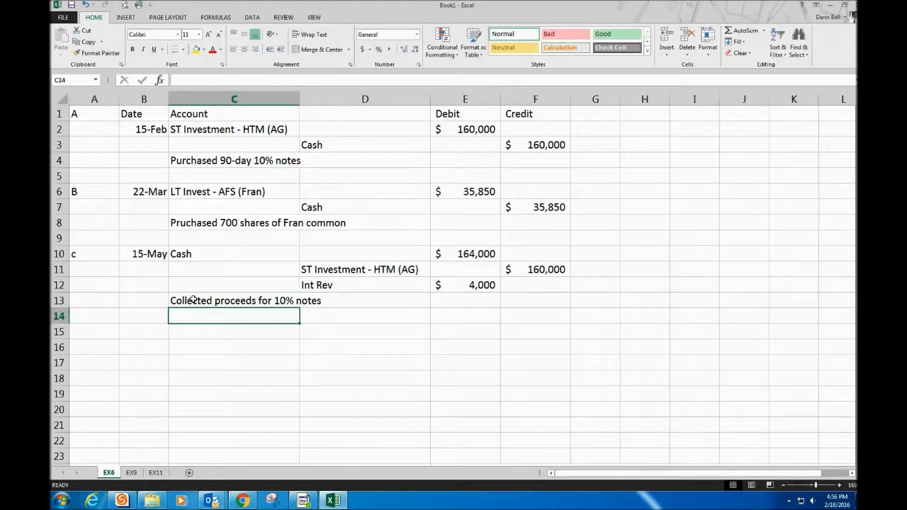
Step: Start entry d in row 15 with label 'd' and date July 30
{"action": "key", "text": "Down"}
{"action": "key", "text": "Left"}
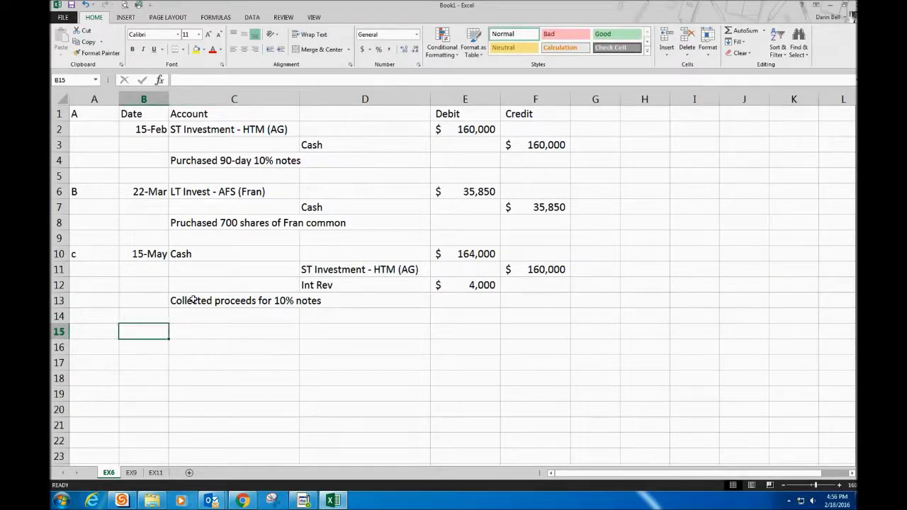
{"action": "key", "text": "Left"}
{"action": "type", "text": "d"}
{"action": "key", "text": "Tab"}
{"action": "type", "text": "July"}
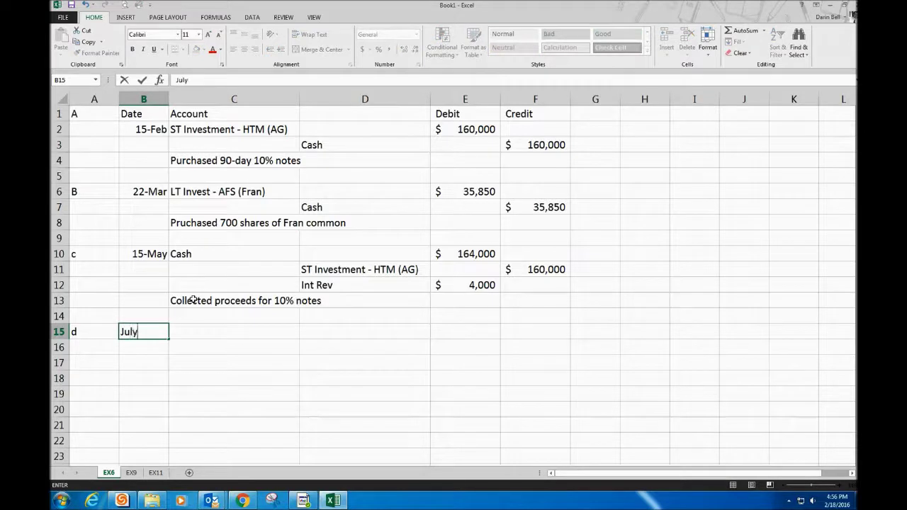
{"action": "type", "text": " 30"}
{"action": "key", "text": "Tab"}
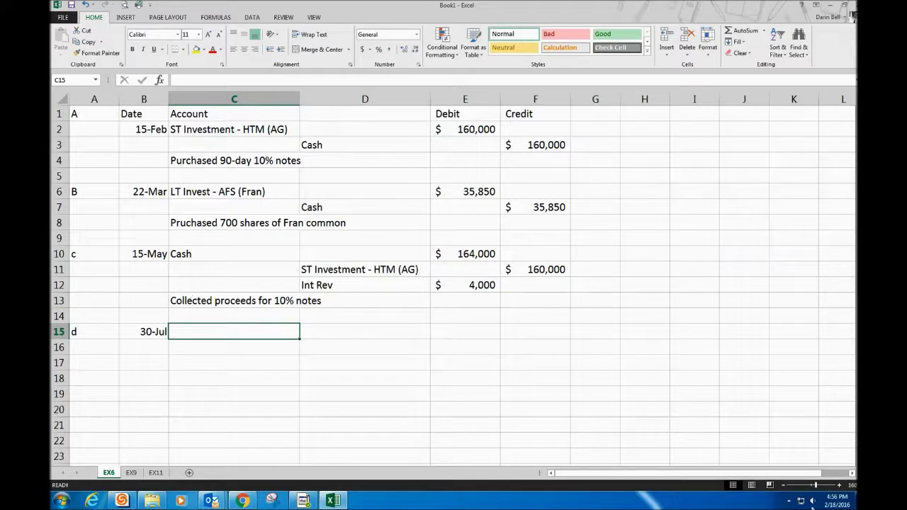
Step: Pause the screen recorder from its hidden tray icon
{"action": "left_click", "coordinate": [788, 500]}
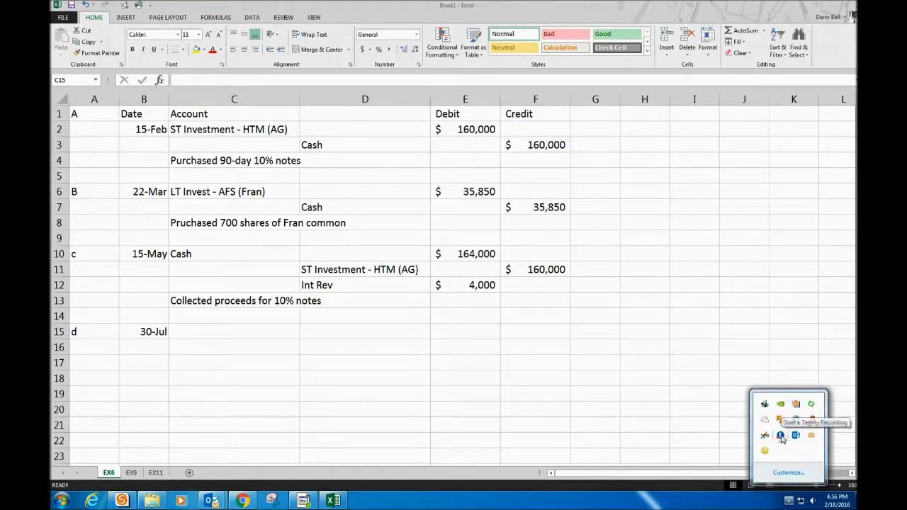
{"action": "right_click", "coordinate": [813, 422]}
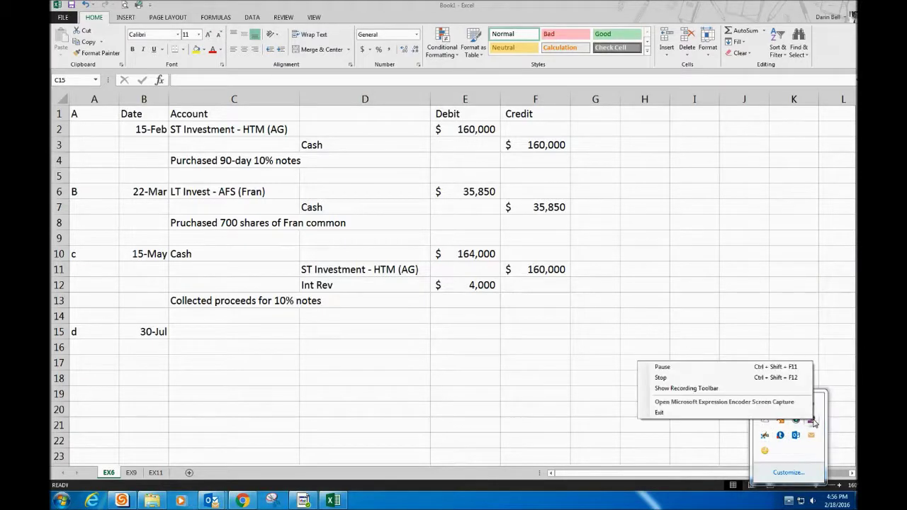
{"action": "left_click", "coordinate": [662, 367]}
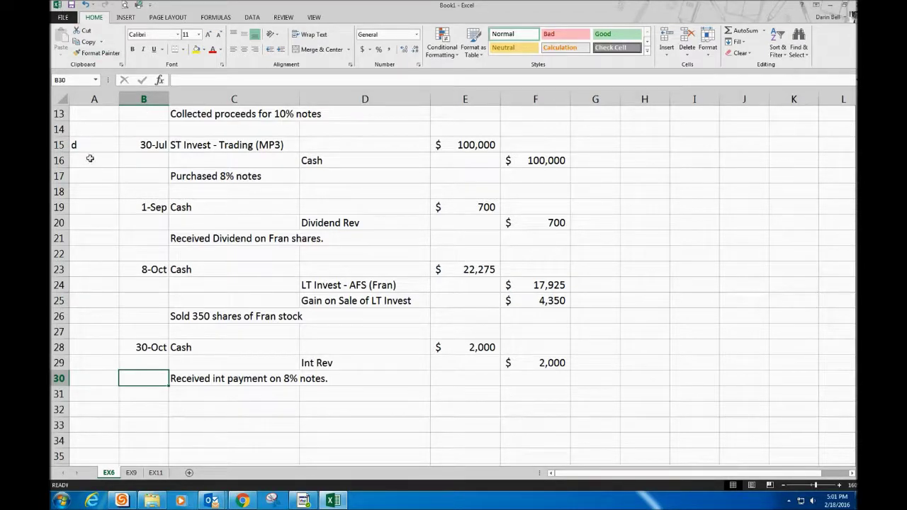
Step: Enter labels e, f and g in A19, A23 and A28 for the Sep 1, Oct 8 and Oct 30 entries
{"action": "left_click", "coordinate": [93, 202]}
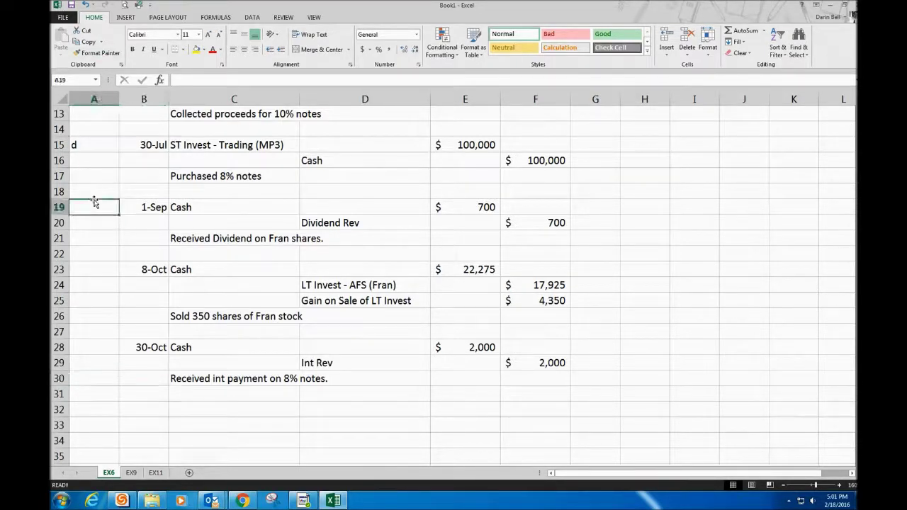
{"action": "type", "text": "e"}
{"action": "left_click", "coordinate": [102, 268]}
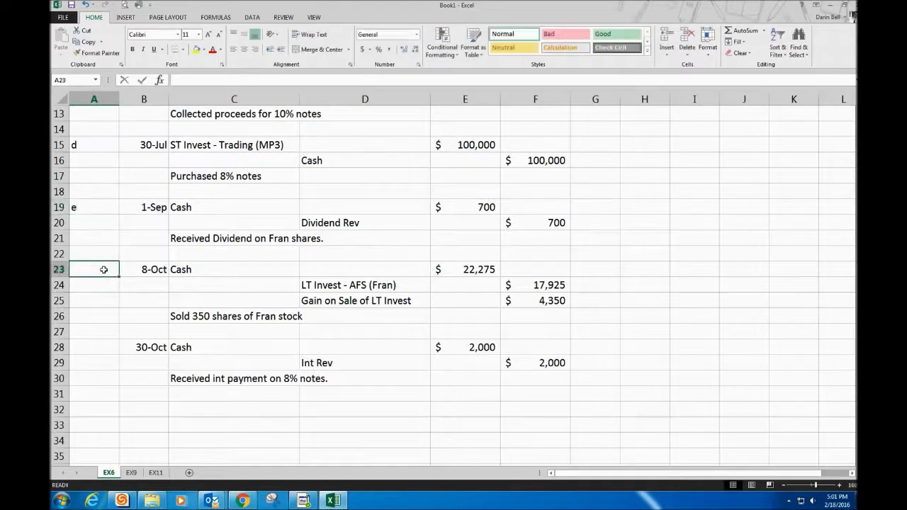
{"action": "type", "text": "f"}
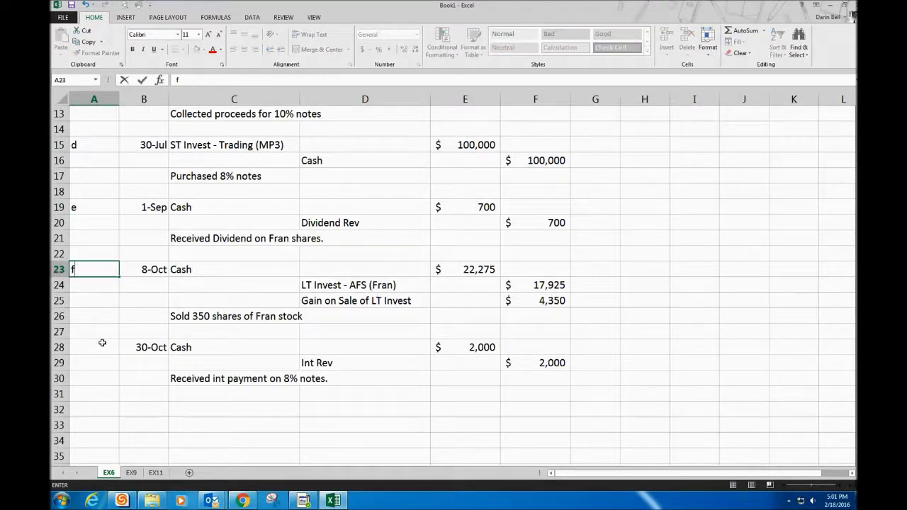
{"action": "left_click", "coordinate": [99, 343]}
{"action": "type", "text": "g"}
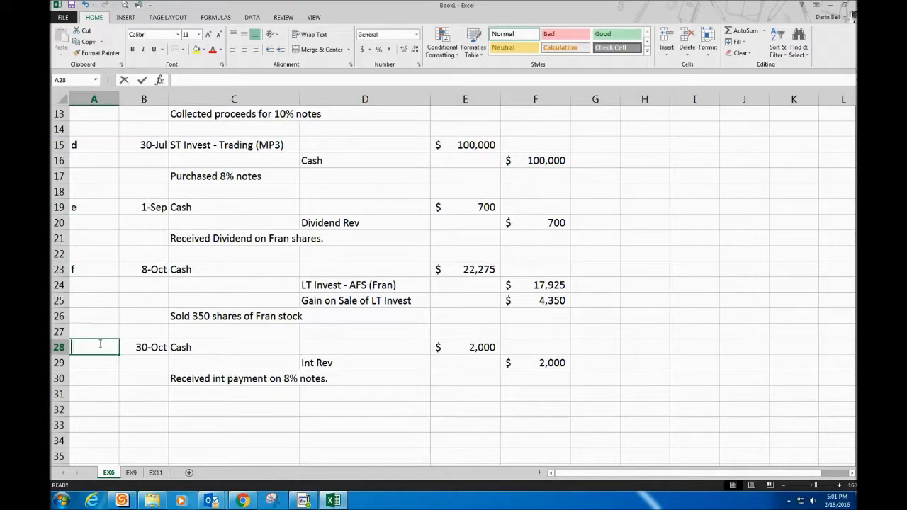
{"action": "left_click", "coordinate": [97, 296]}
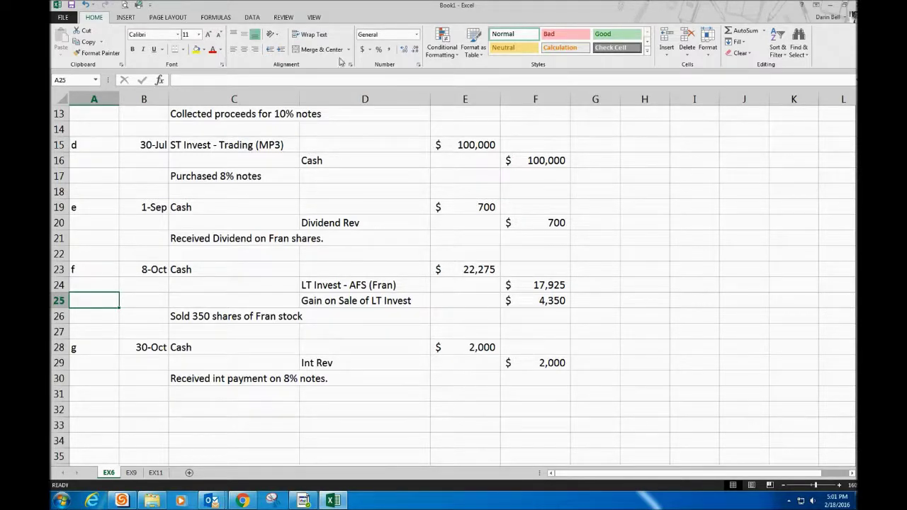
{"action": "left_click", "coordinate": [473, 143]}
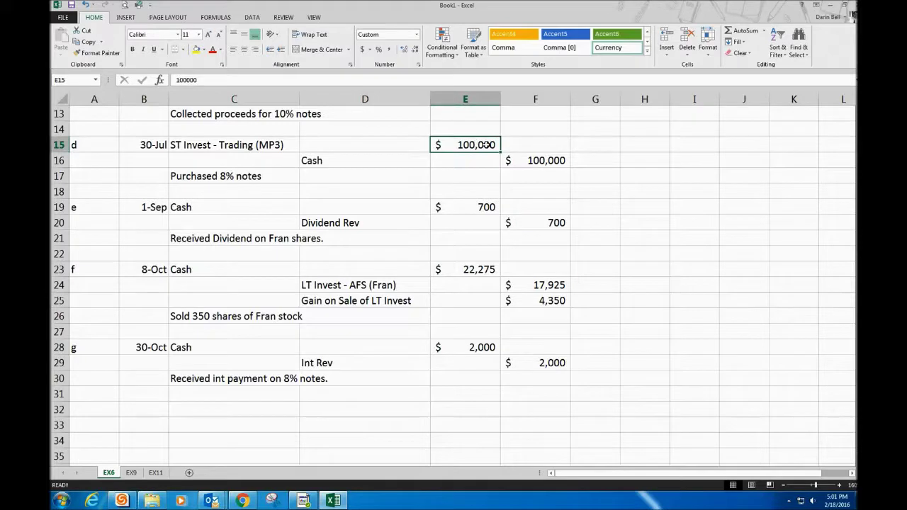
{"action": "left_click", "coordinate": [550, 158]}
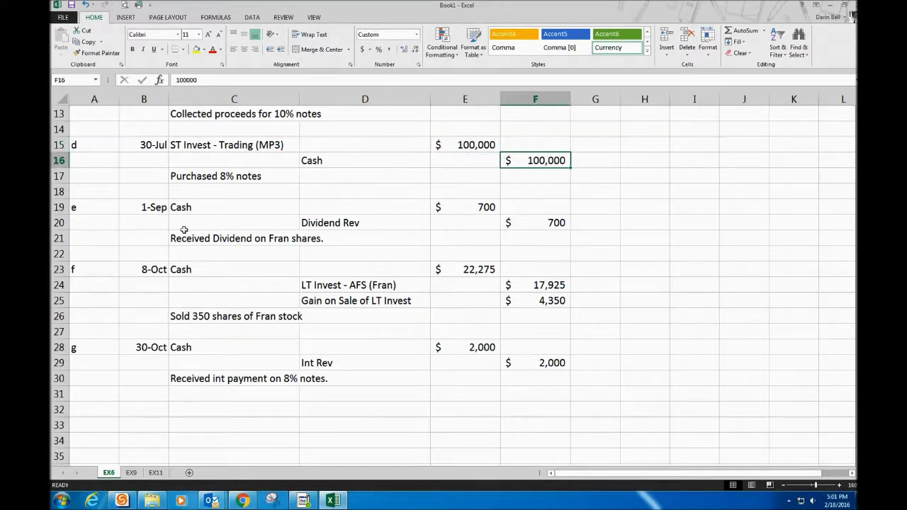
{"action": "left_click", "coordinate": [149, 207]}
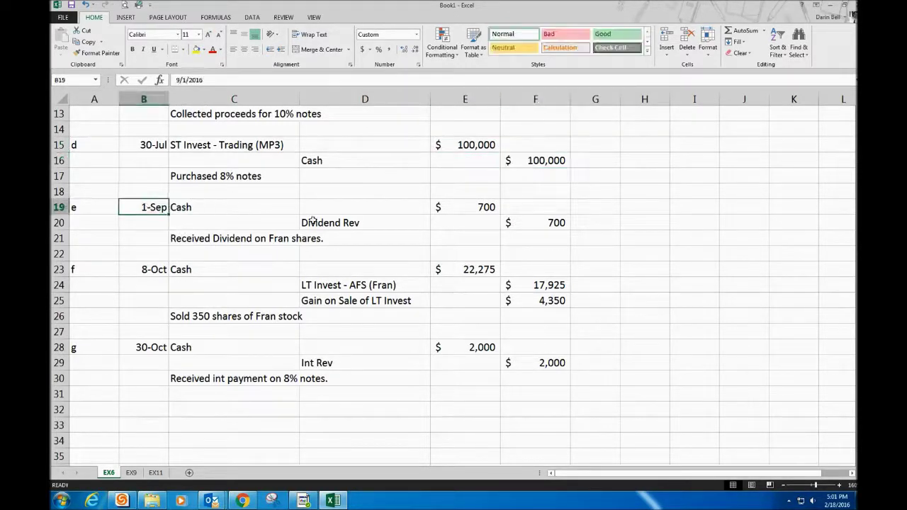
{"action": "left_click_drag", "start_coordinate": [430, 211], "coordinate": [544, 230]}
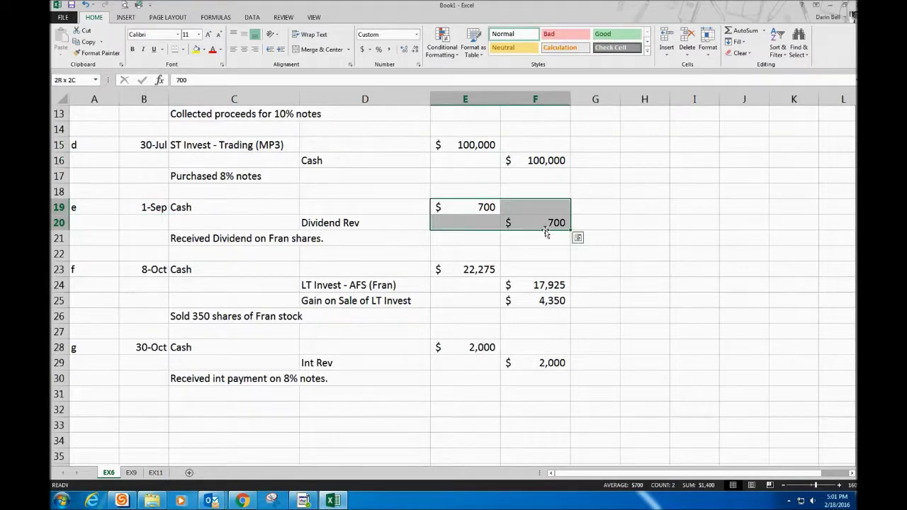
{"action": "left_click", "coordinate": [189, 238]}
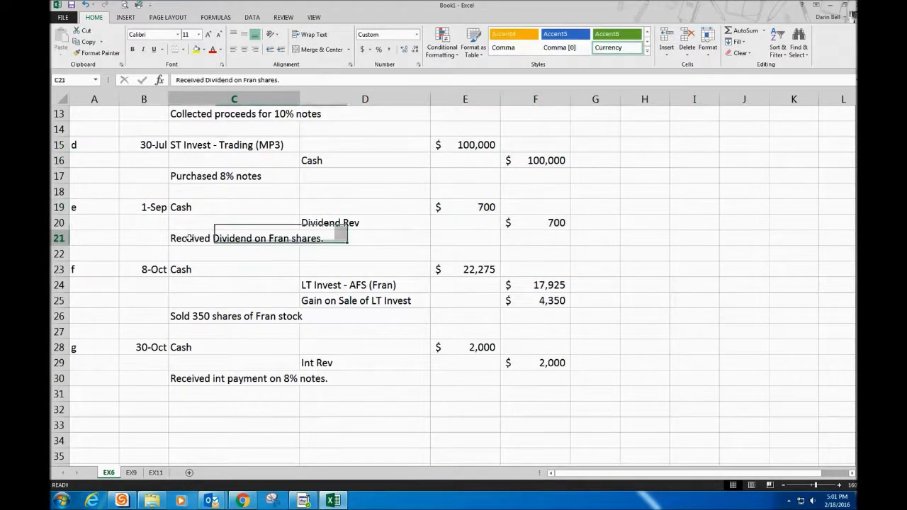
{"action": "left_click", "coordinate": [211, 205]}
{"action": "left_click", "coordinate": [354, 224]}
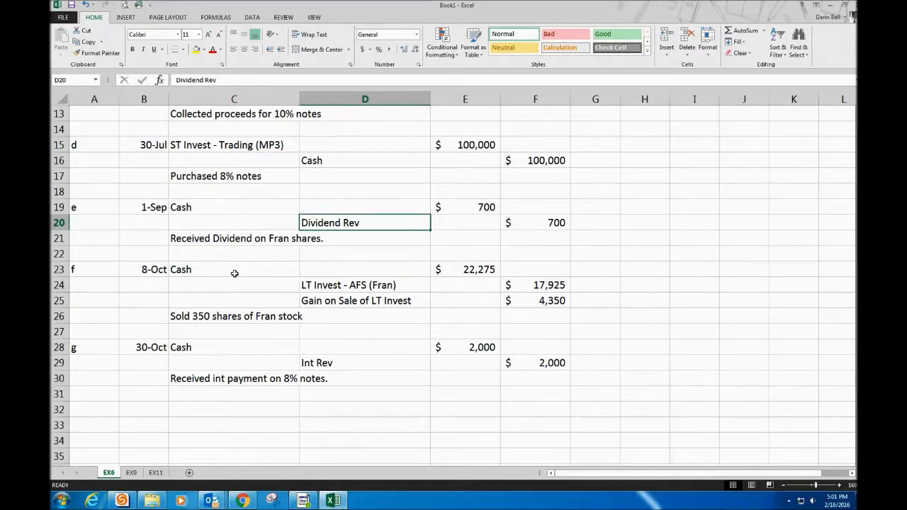
{"action": "scroll", "coordinate": [235, 272], "scroll_direction": "down", "scroll_amount": 1}
{"action": "left_click", "coordinate": [236, 227]}
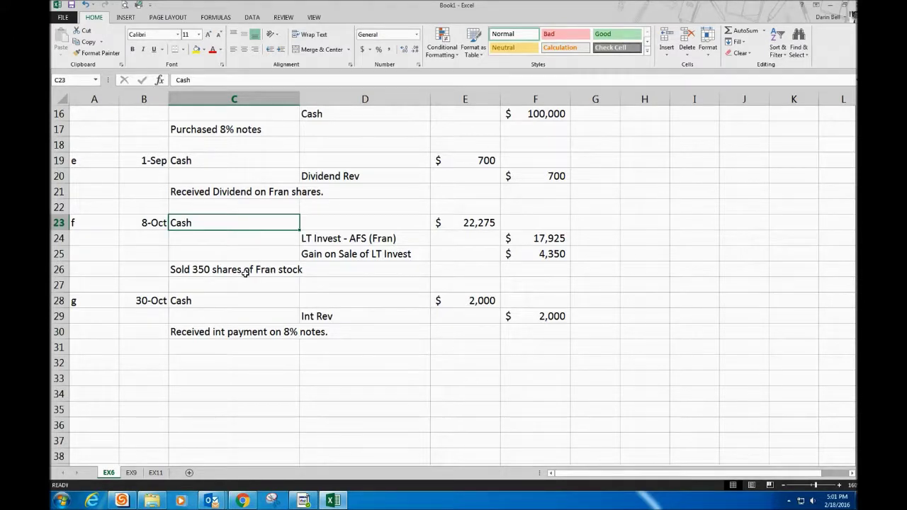
{"action": "left_click", "coordinate": [216, 272]}
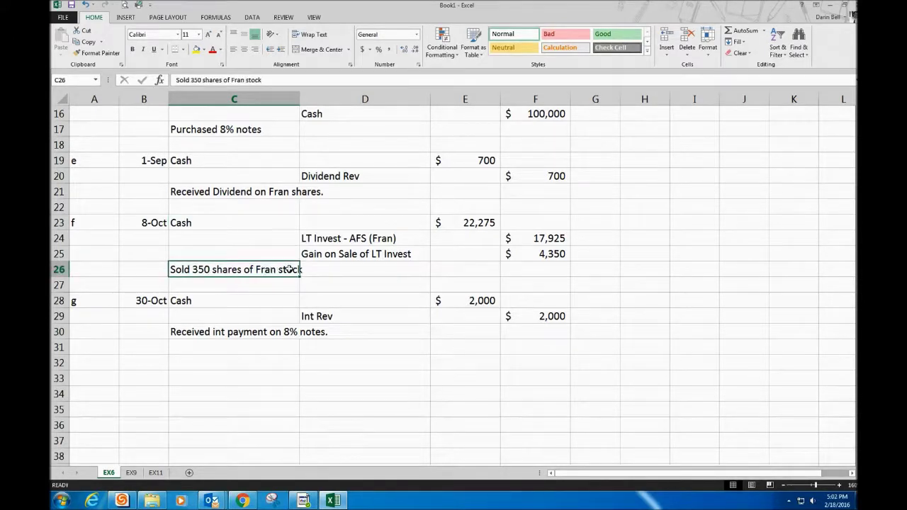
{"action": "left_click", "coordinate": [465, 221]}
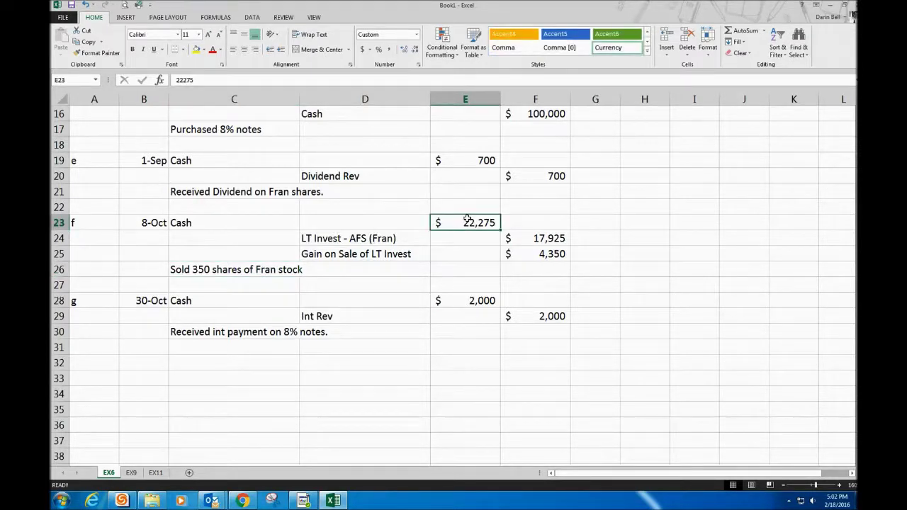
{"action": "left_click", "coordinate": [554, 238]}
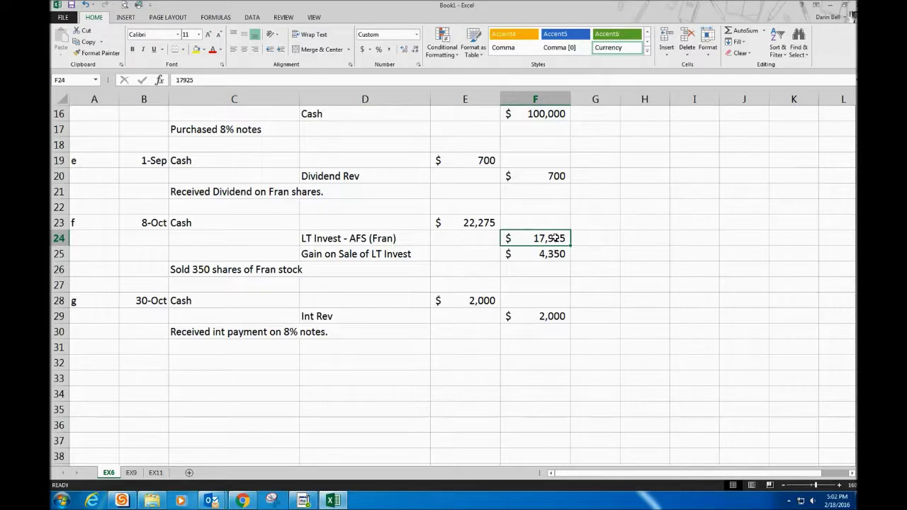
{"action": "left_click", "coordinate": [200, 272]}
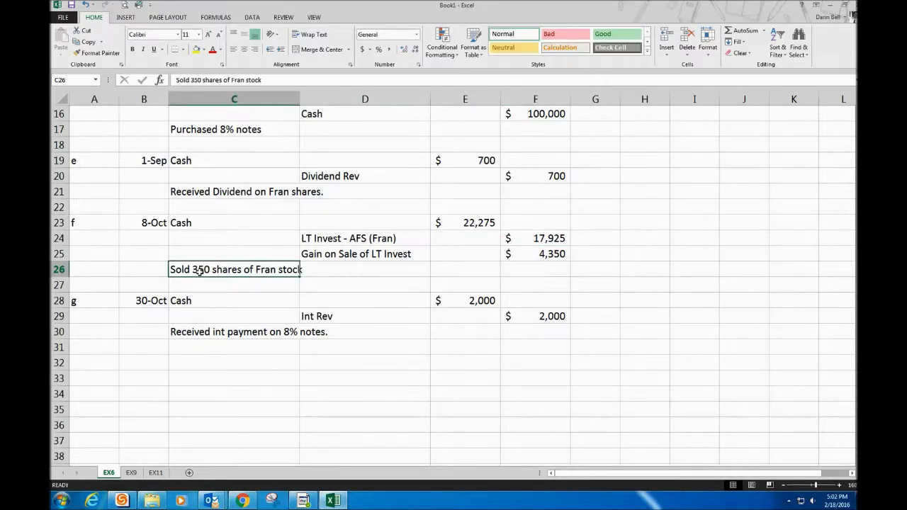
{"action": "scroll", "coordinate": [238, 279], "scroll_direction": "up", "scroll_amount": 3}
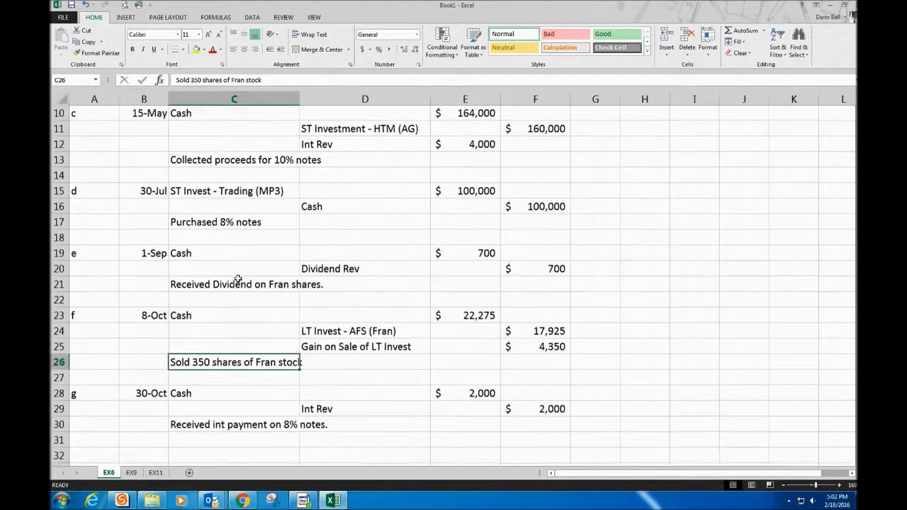
{"action": "scroll", "coordinate": [238, 279], "scroll_direction": "up", "scroll_amount": 2}
{"action": "left_click", "coordinate": [232, 180]}
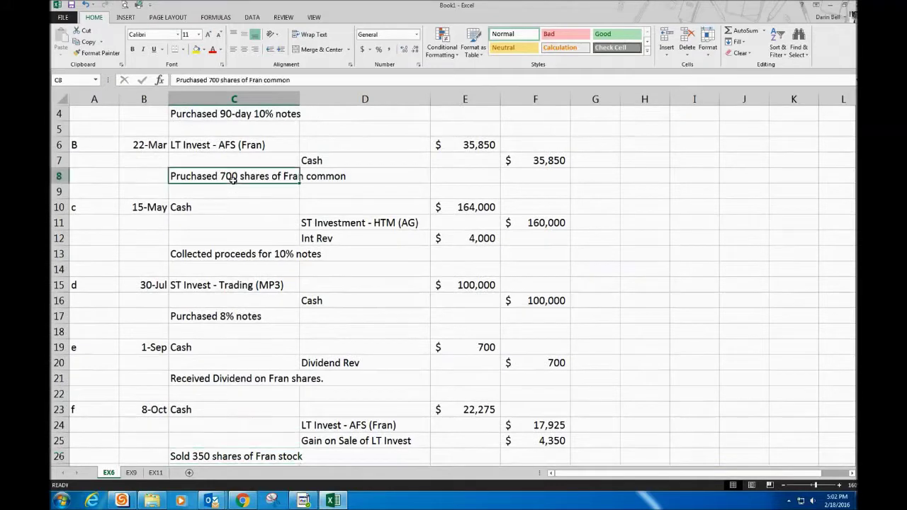
{"action": "scroll", "coordinate": [241, 284], "scroll_direction": "down", "scroll_amount": 3}
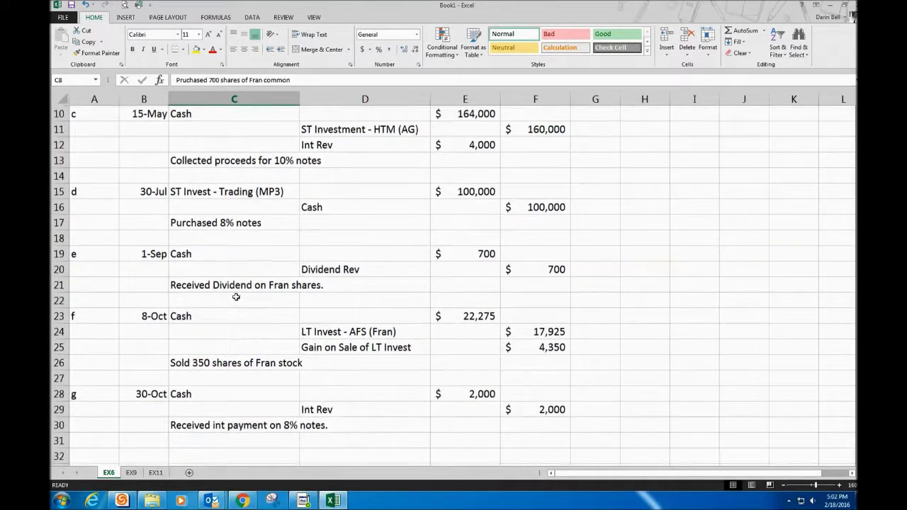
{"action": "left_click", "coordinate": [228, 315]}
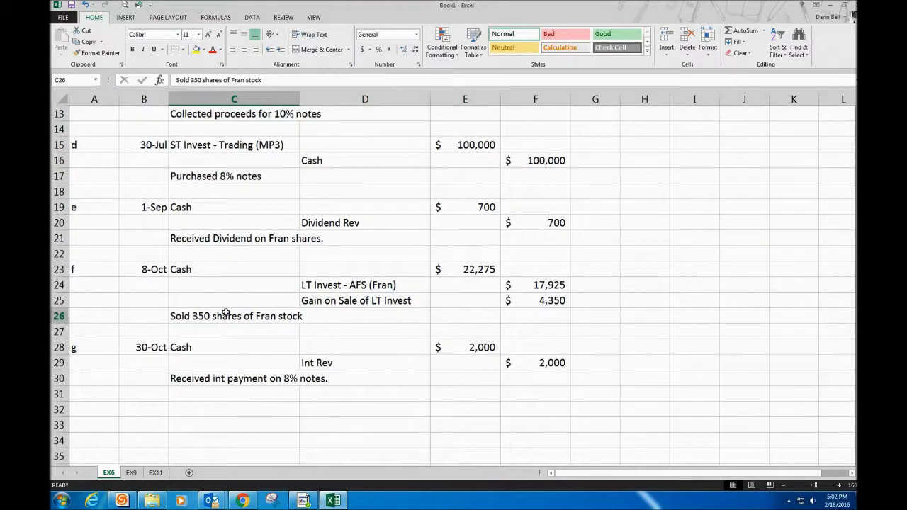
{"action": "left_click", "coordinate": [550, 288]}
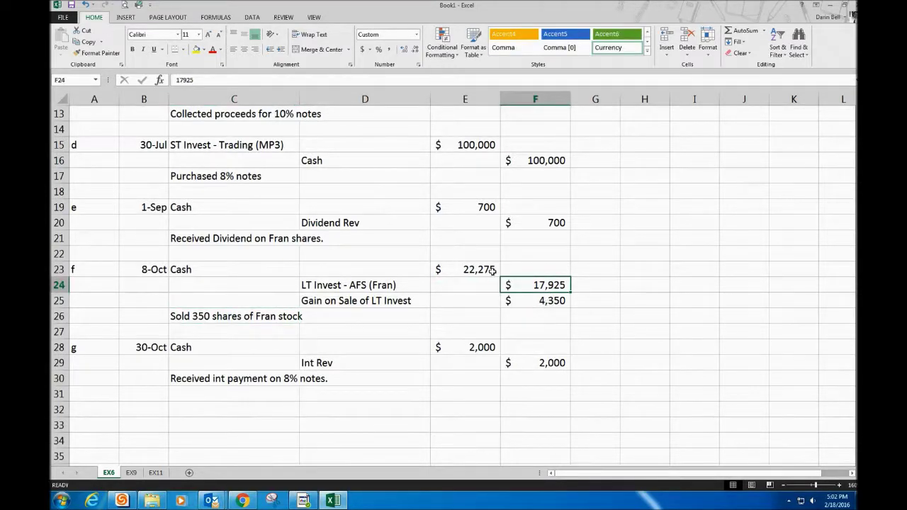
{"action": "left_click_drag", "start_coordinate": [473, 268], "coordinate": [552, 297]}
{"action": "left_click", "coordinate": [551, 298]}
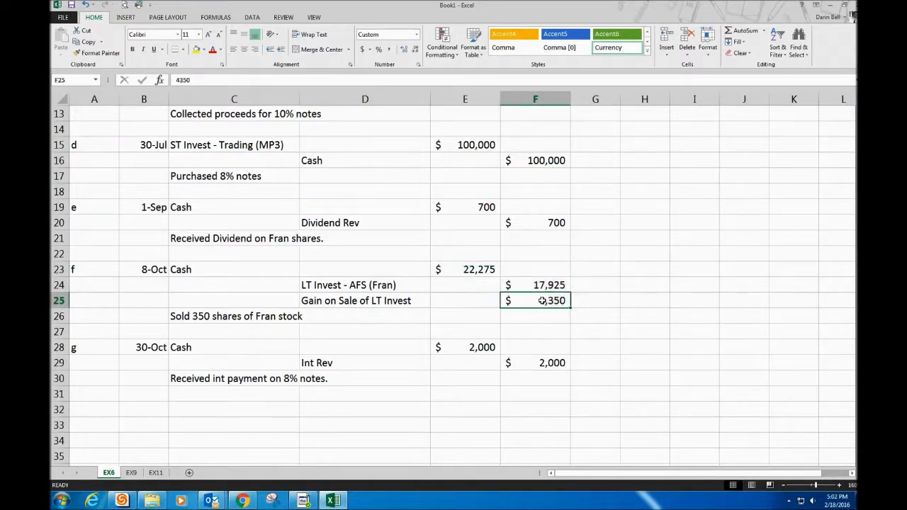
{"action": "left_click", "coordinate": [463, 269]}
{"action": "left_click", "coordinate": [559, 287]}
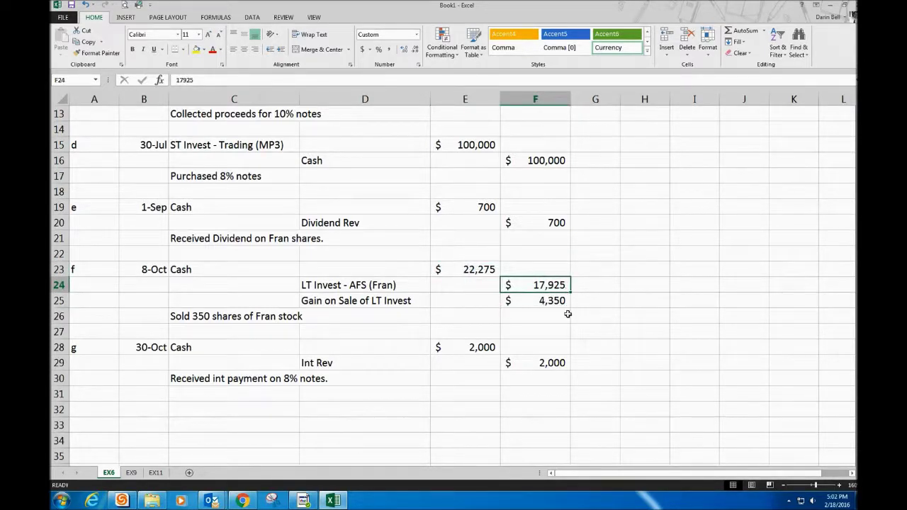
{"action": "scroll", "coordinate": [344, 354], "scroll_direction": "down", "scroll_amount": 2}
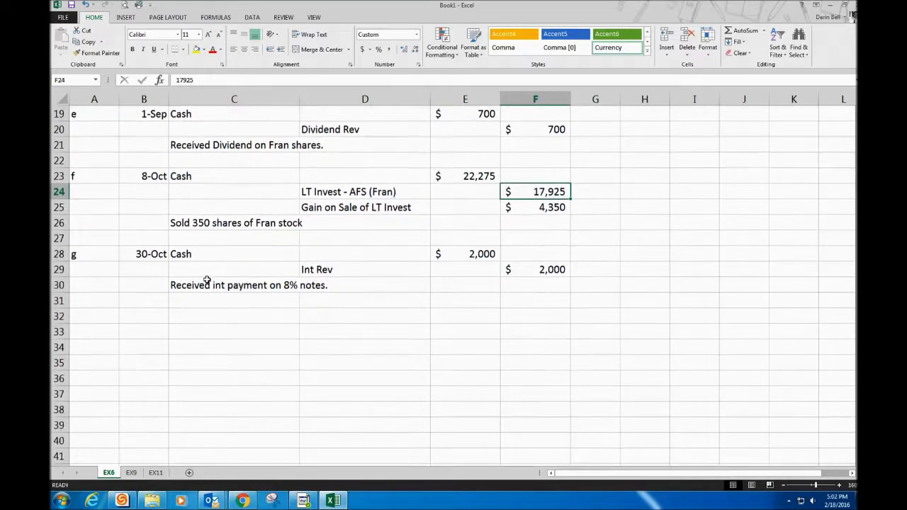
{"action": "mouse_move", "coordinate": [128, 251]}
{"action": "left_mouse_down"}
{"action": "mouse_move", "coordinate": [284, 253]}
{"action": "mouse_move", "coordinate": [544, 289]}
{"action": "left_mouse_up"}
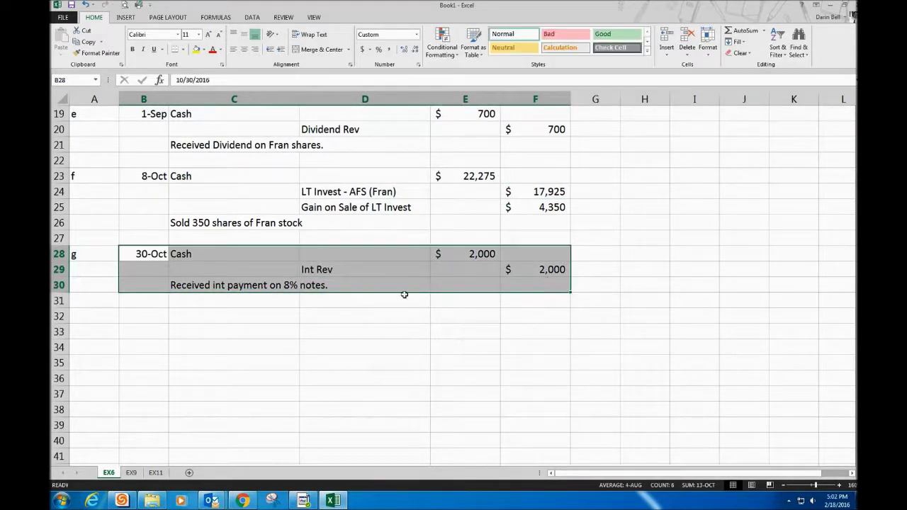
{"action": "scroll", "coordinate": [360, 302], "scroll_direction": "up", "scroll_amount": 1}
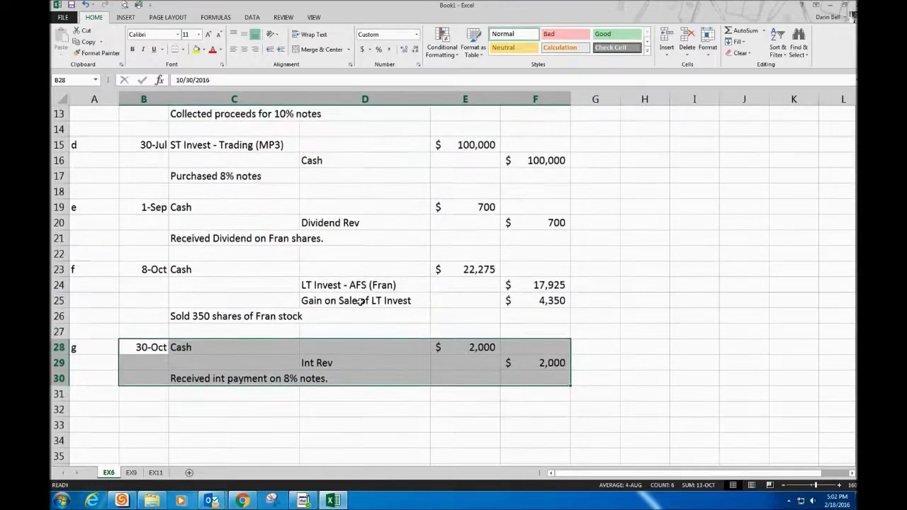
{"action": "left_click", "coordinate": [247, 176]}
{"action": "scroll", "coordinate": [274, 248], "scroll_direction": "down", "scroll_amount": 1}
{"action": "scroll", "coordinate": [274, 248], "scroll_direction": "down", "scroll_amount": 1}
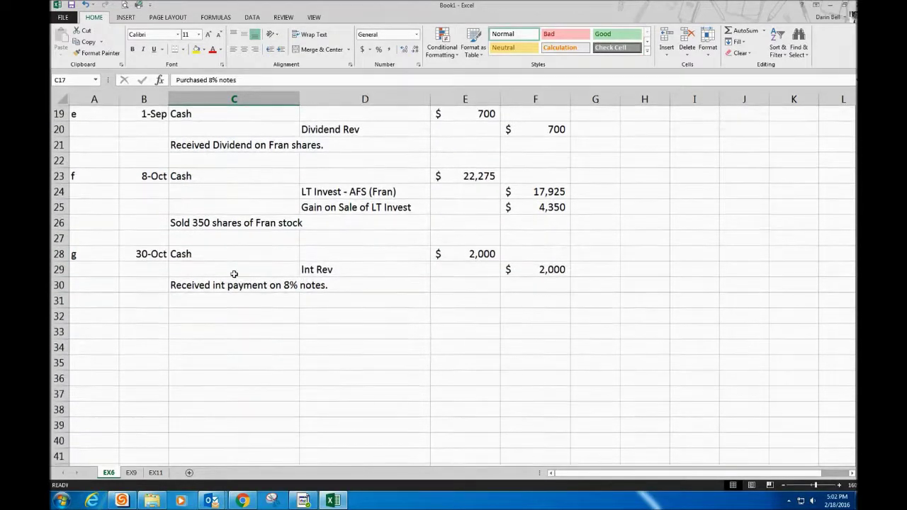
{"action": "left_click", "coordinate": [211, 252]}
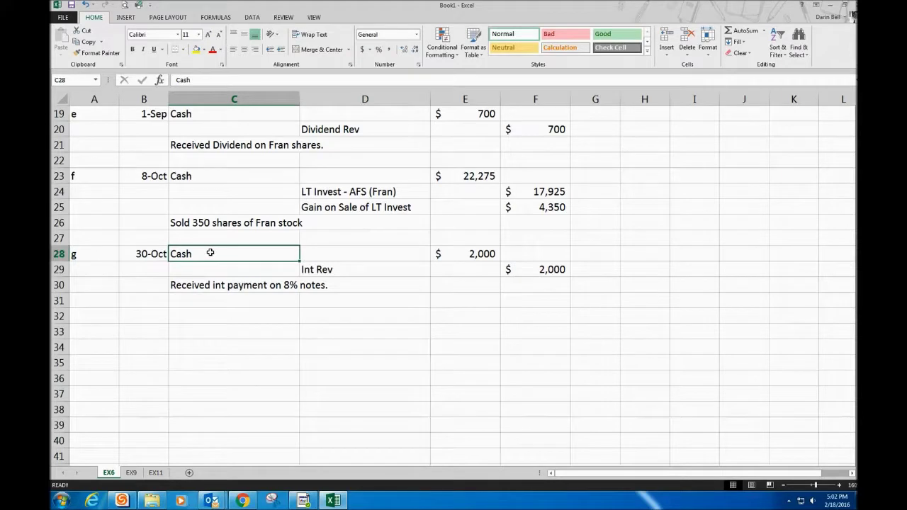
{"action": "left_click", "coordinate": [134, 256]}
{"action": "left_click", "coordinate": [234, 255]}
{"action": "left_click_drag", "start_coordinate": [253, 257], "coordinate": [540, 273]}
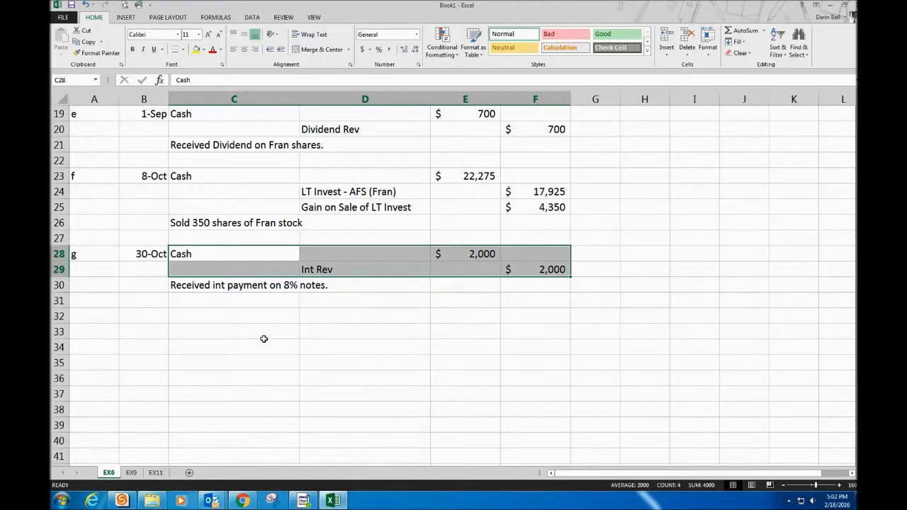
{"action": "left_click", "coordinate": [789, 500]}
Step: Resume the screen recording from the tray menu, with the EX8 sheet showing
{"action": "right_click", "coordinate": [811, 419]}
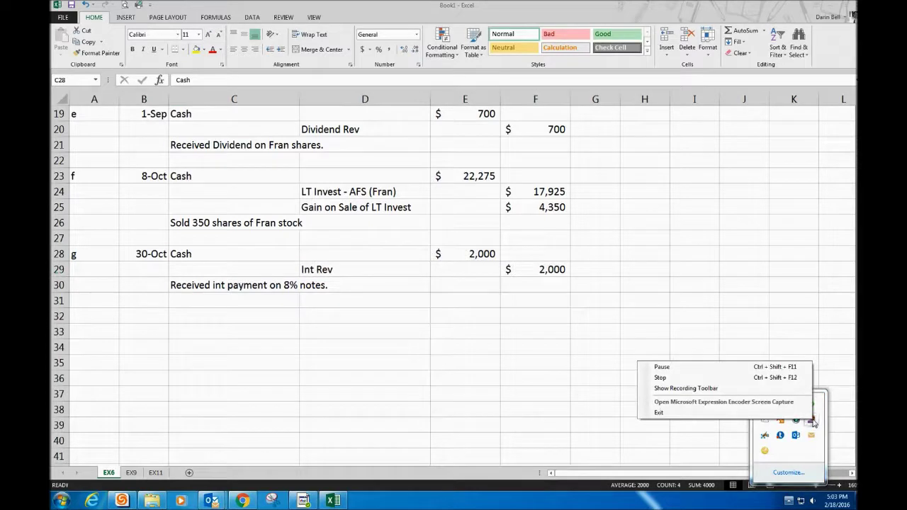
{"action": "left_click", "coordinate": [669, 368]}
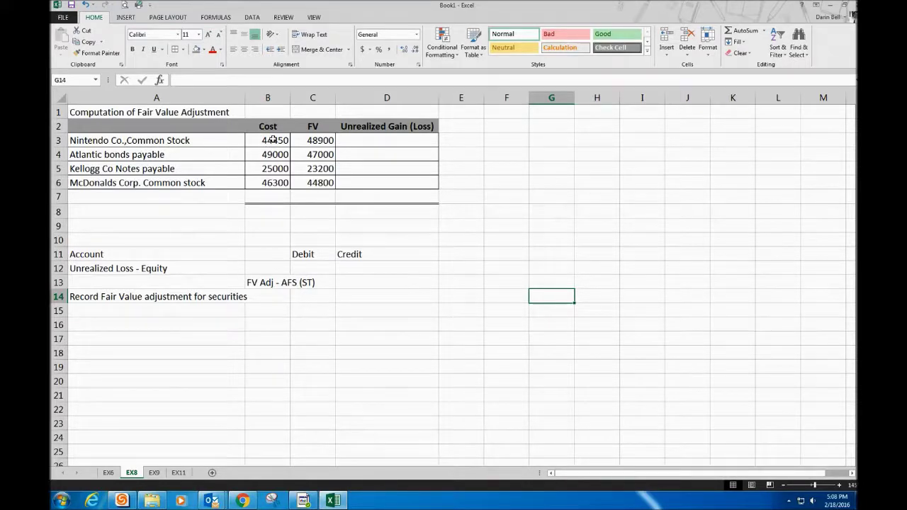
Step: AutoSum the Cost column into B7 as =SUM(B3:B6), giving 164750
{"action": "left_click_drag", "start_coordinate": [271, 140], "coordinate": [282, 183]}
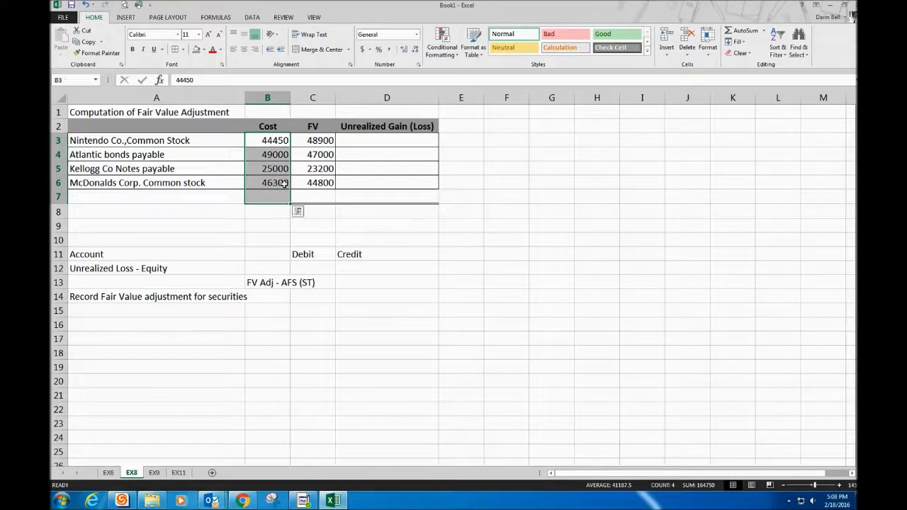
{"action": "left_click_drag", "start_coordinate": [307, 139], "coordinate": [311, 193]}
{"action": "left_click_drag", "start_coordinate": [272, 140], "coordinate": [271, 202]}
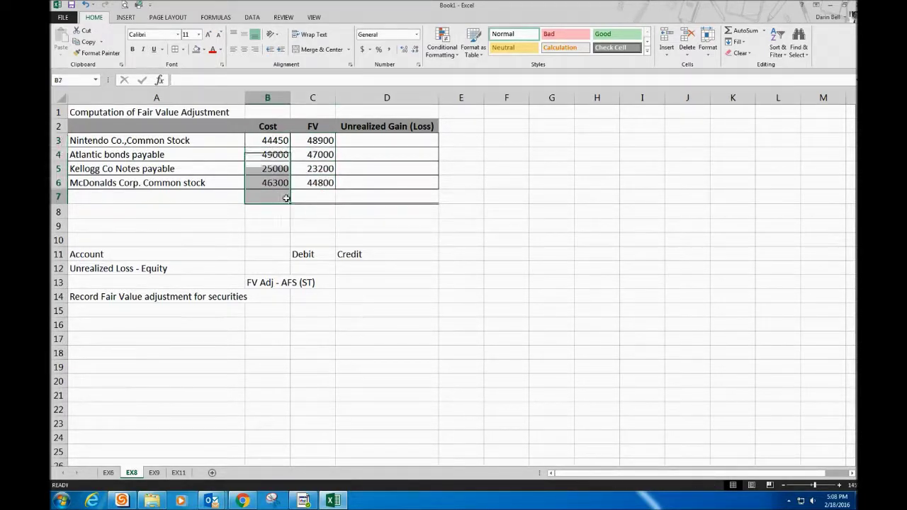
{"action": "left_click", "coordinate": [362, 198]}
{"action": "left_click", "coordinate": [271, 195]}
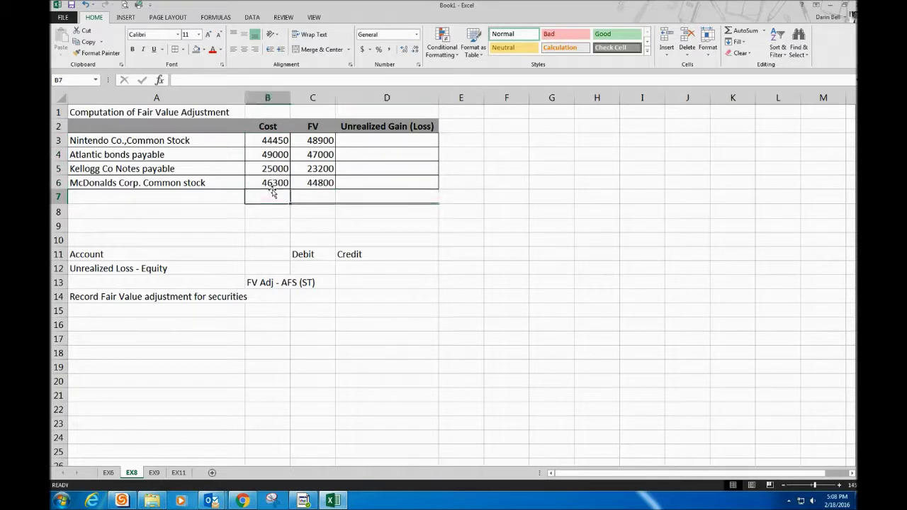
{"action": "left_click", "coordinate": [739, 32]}
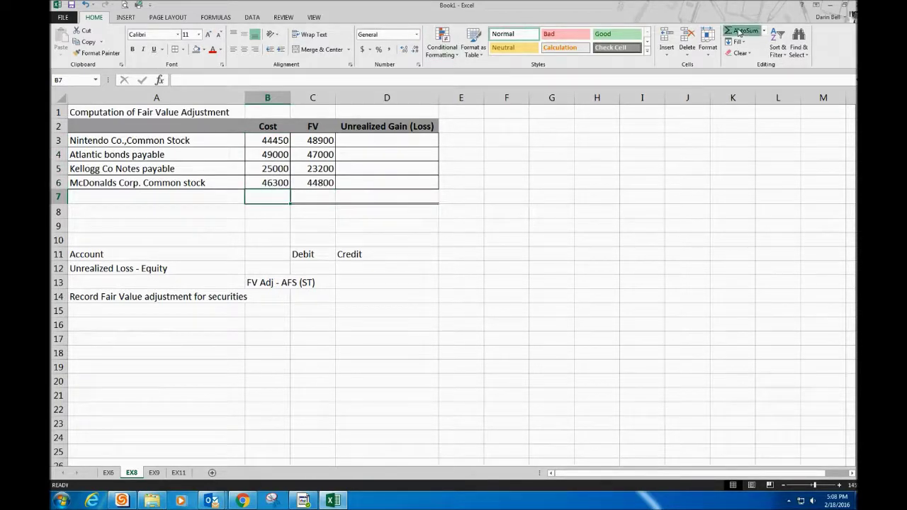
{"action": "left_click", "coordinate": [739, 32]}
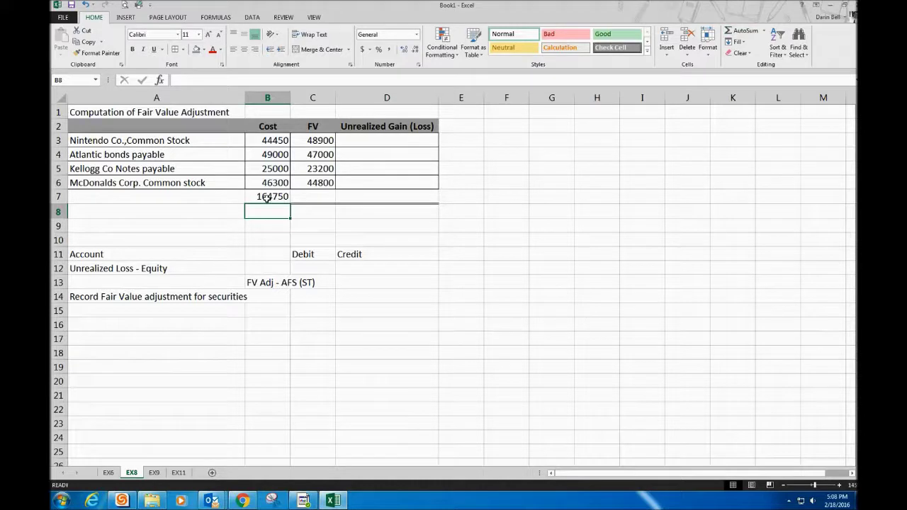
{"action": "left_click_drag", "start_coordinate": [272, 142], "coordinate": [367, 201]}
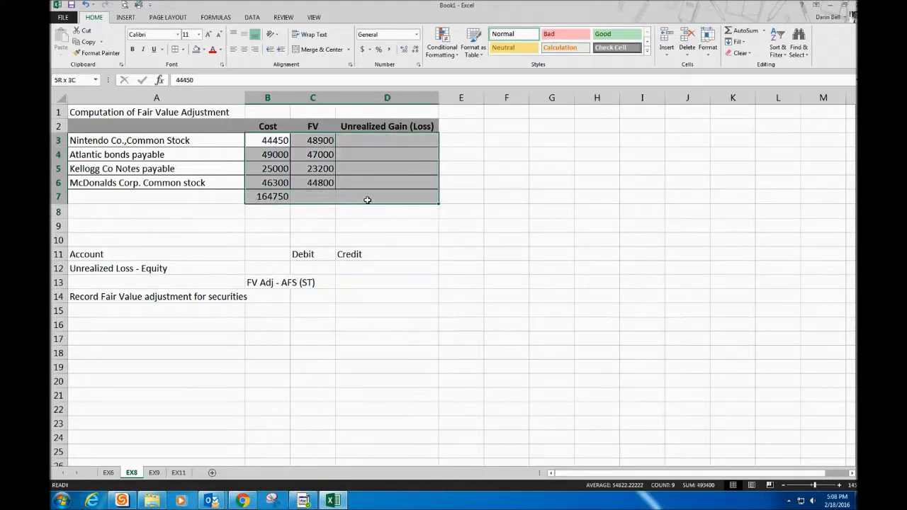
Step: Apply whole-dollar Accounting format and fill the Cost total across to FV, giving 163,900
{"action": "left_click", "coordinate": [362, 49]}
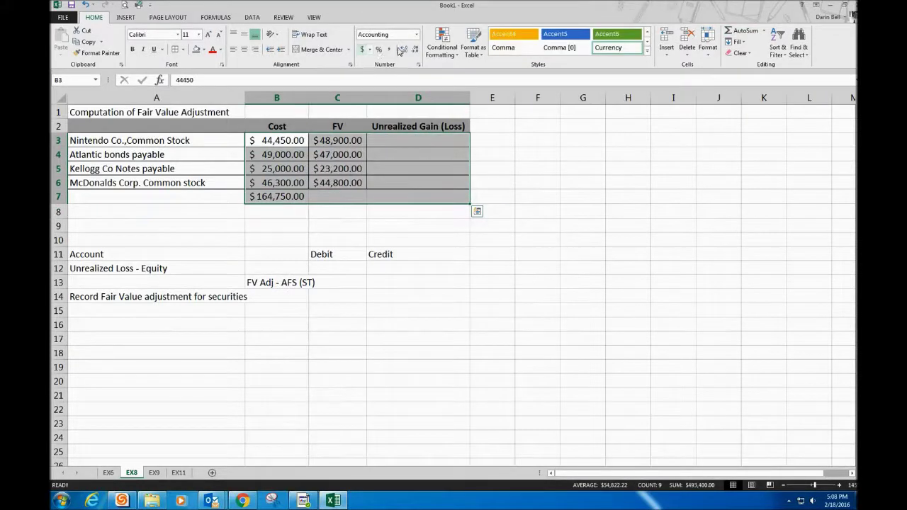
{"action": "double_click", "coordinate": [415, 49]}
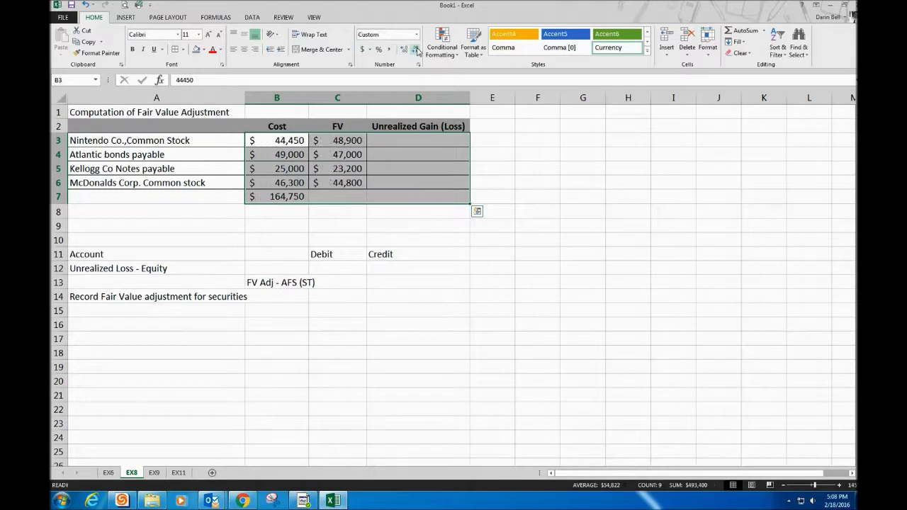
{"action": "left_click", "coordinate": [317, 202]}
{"action": "left_click", "coordinate": [294, 198]}
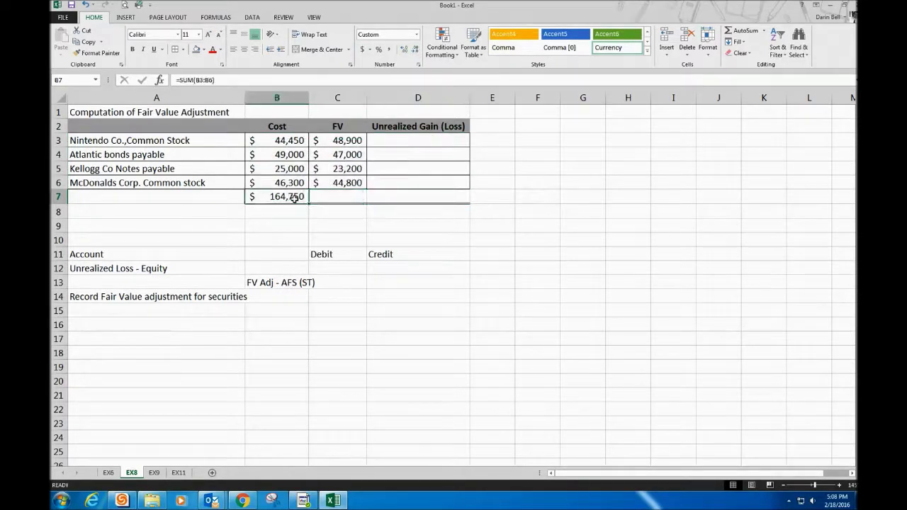
{"action": "left_click_drag", "start_coordinate": [309, 204], "coordinate": [352, 197]}
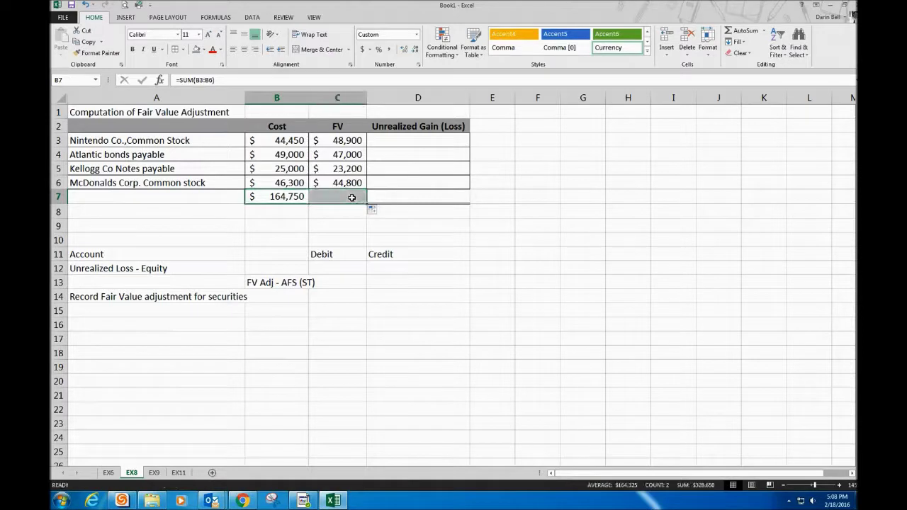
{"action": "left_click", "coordinate": [428, 195]}
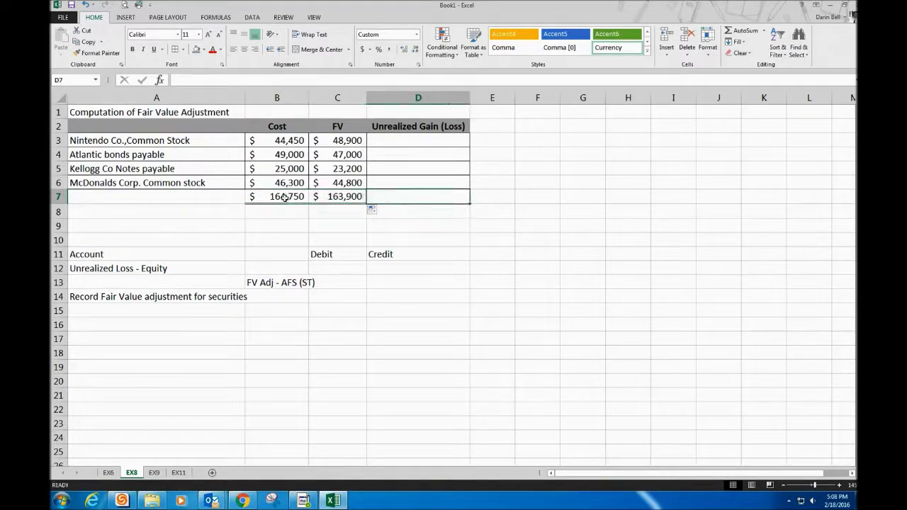
{"action": "left_click", "coordinate": [354, 197]}
{"action": "left_click", "coordinate": [303, 198]}
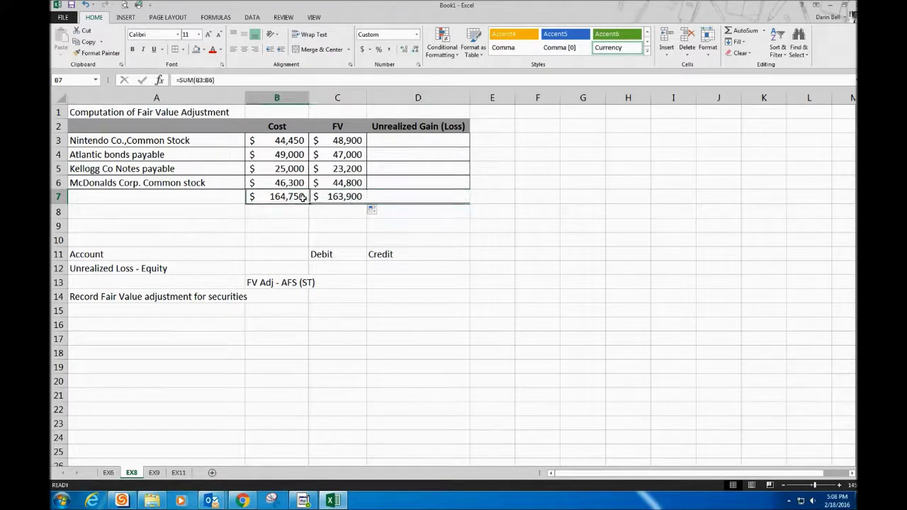
Step: Enter =C7-B7 in D7 to show the (850) unrealized loss
{"action": "left_click", "coordinate": [423, 194]}
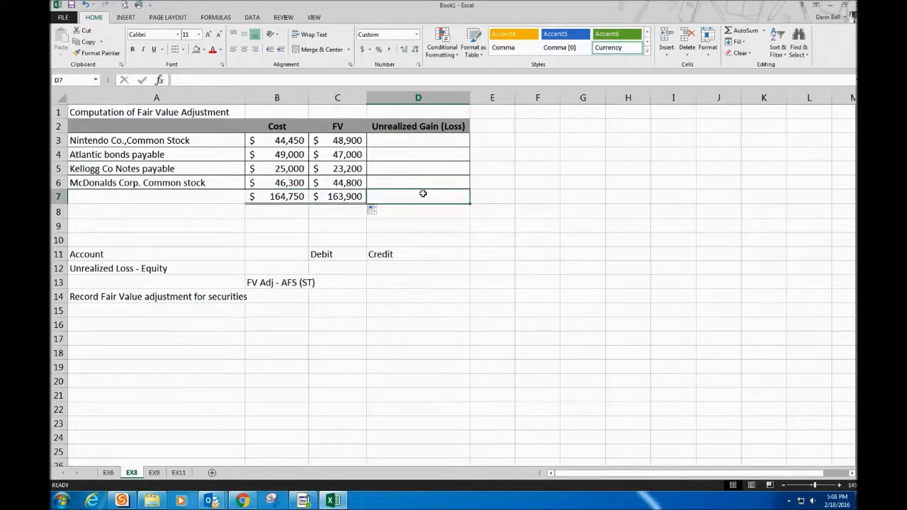
{"action": "type", "text": "="}
{"action": "left_click", "coordinate": [331, 196]}
{"action": "type", "text": "-"}
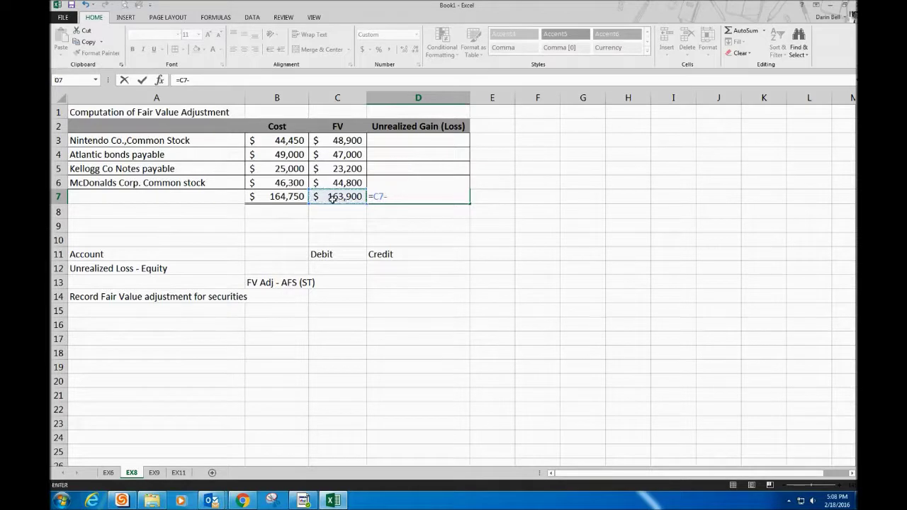
{"action": "left_click", "coordinate": [284, 196]}
{"action": "key", "text": "Return"}
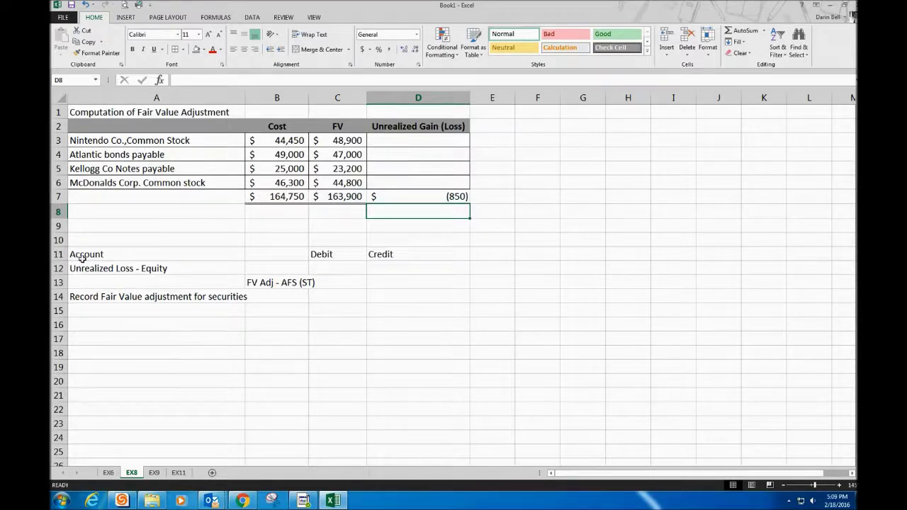
Step: Put a thick bottom border under the Account, Debit, Credit header row
{"action": "left_click", "coordinate": [232, 252]}
{"action": "left_click_drag", "start_coordinate": [232, 252], "coordinate": [423, 248]}
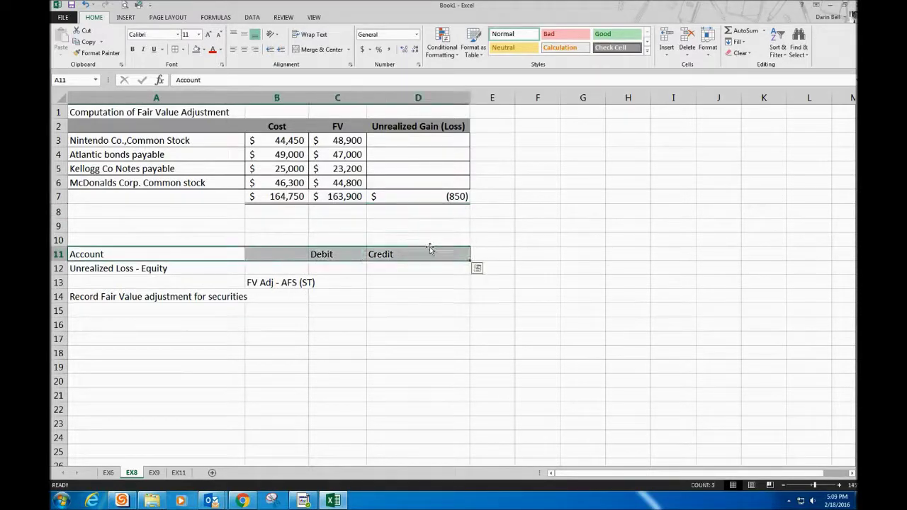
{"action": "left_click", "coordinate": [182, 49]}
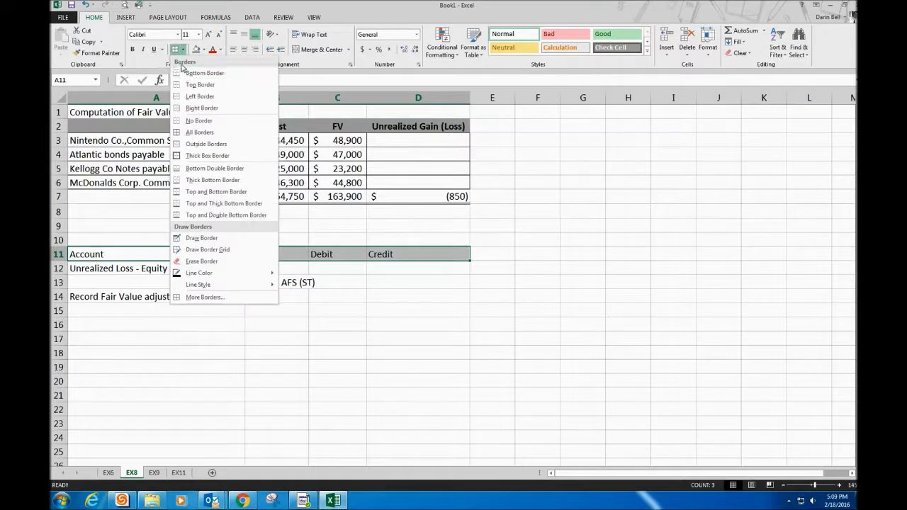
{"action": "left_click", "coordinate": [193, 180]}
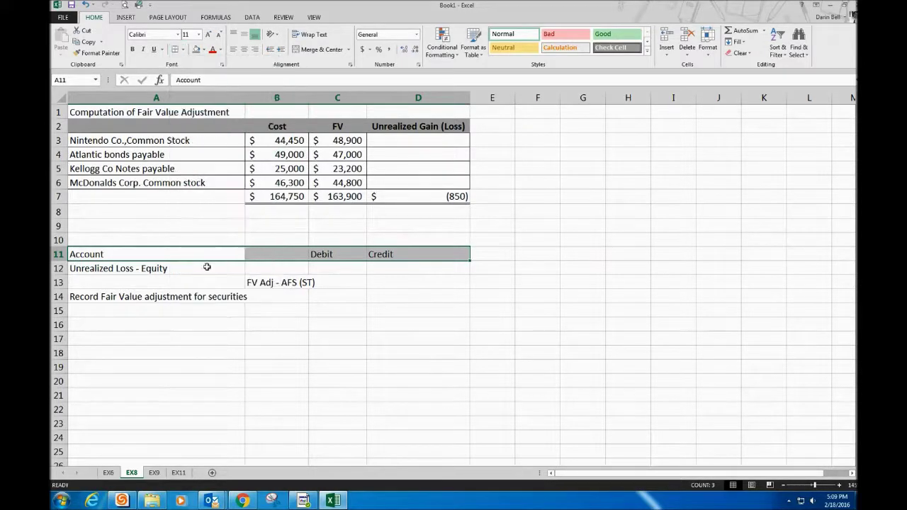
{"action": "left_click", "coordinate": [210, 323]}
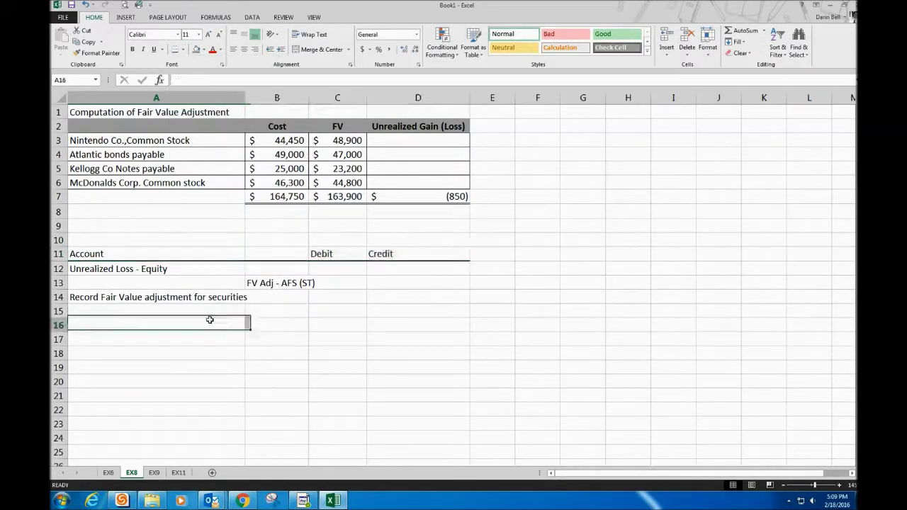
Step: Debit Unrealized Loss - Equity 850 and credit FV Adj - AFS (ST) 850
{"action": "left_click", "coordinate": [106, 268]}
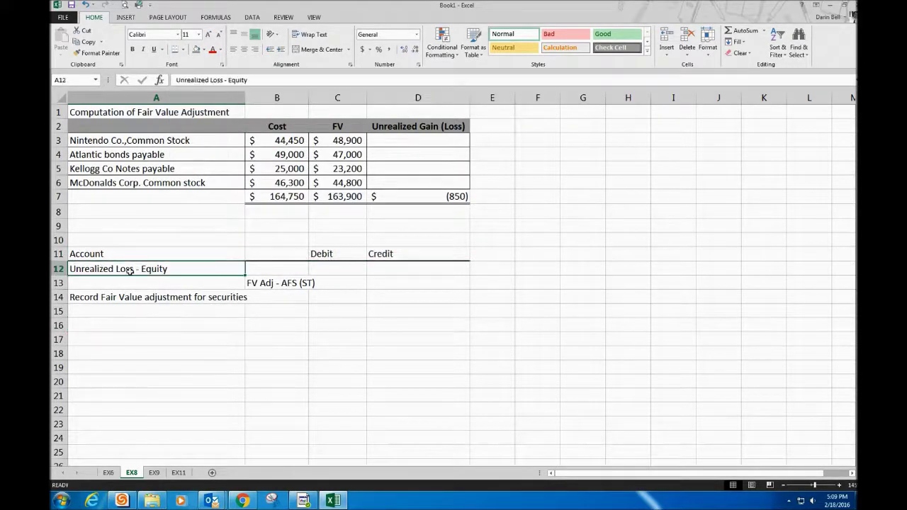
{"action": "left_click", "coordinate": [339, 267]}
{"action": "type", "text": "850"}
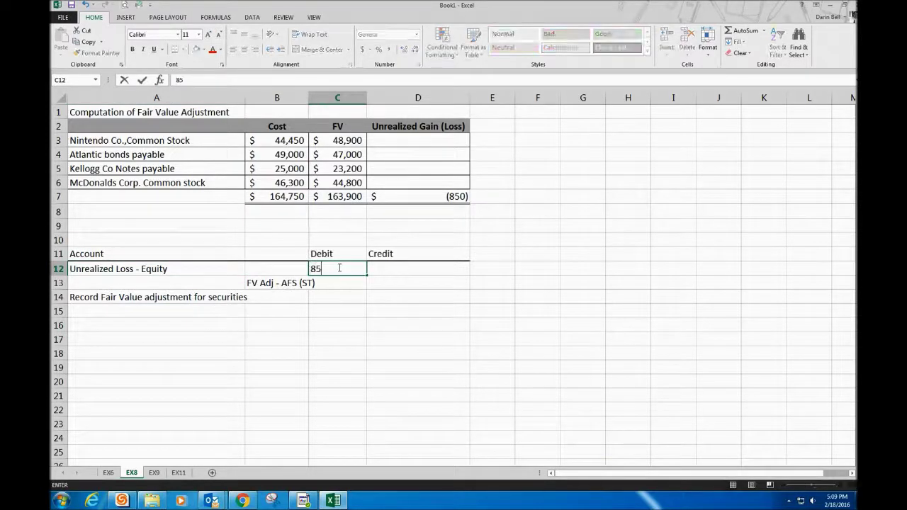
{"action": "key", "text": "Tab"}
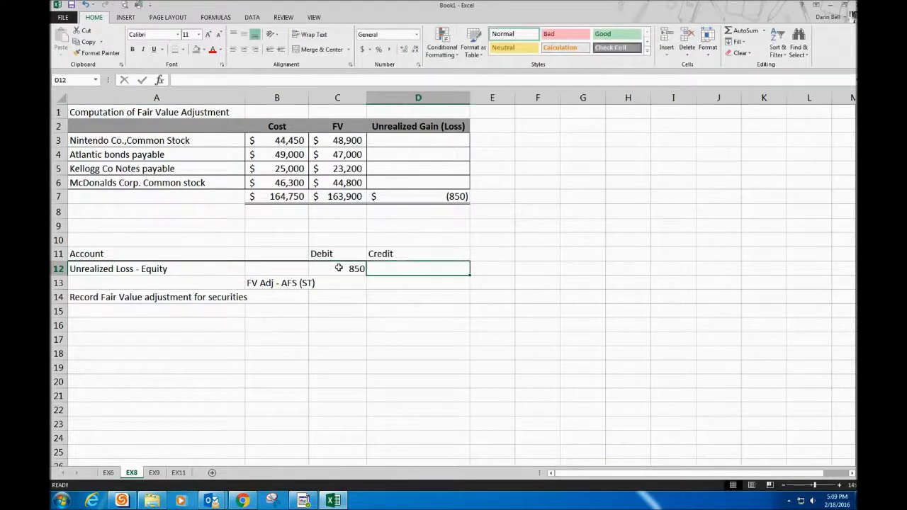
{"action": "key", "text": "Down"}
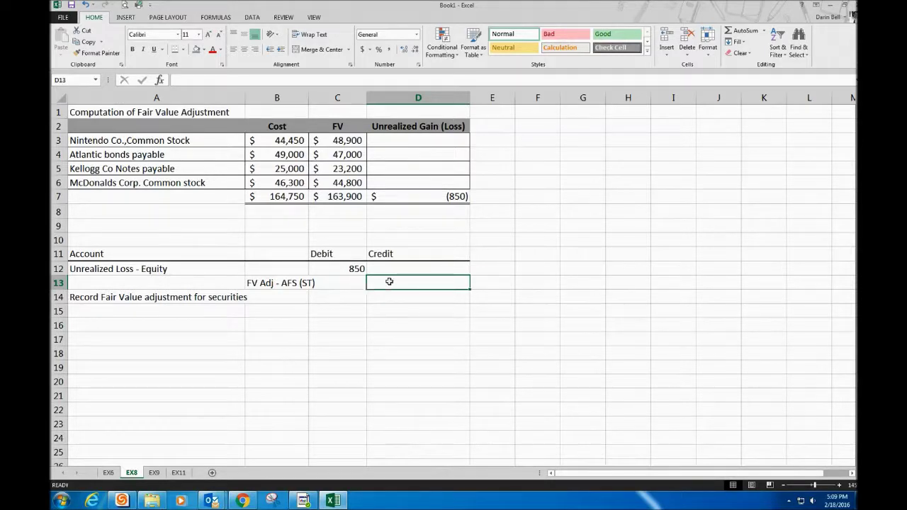
{"action": "type", "text": "850"}
{"action": "key", "text": "Return"}
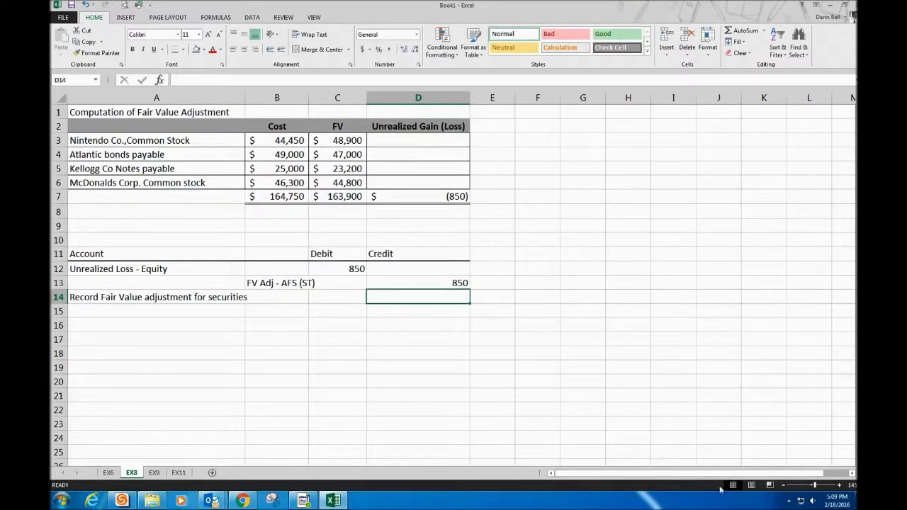
Step: Pause the screen recording from the Expression Encoder tray icon
{"action": "left_click", "coordinate": [789, 500]}
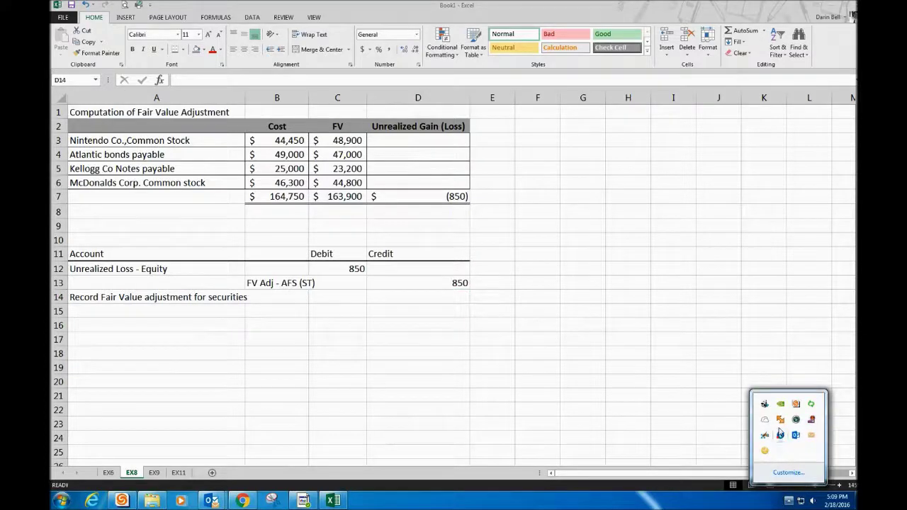
{"action": "right_click", "coordinate": [810, 419]}
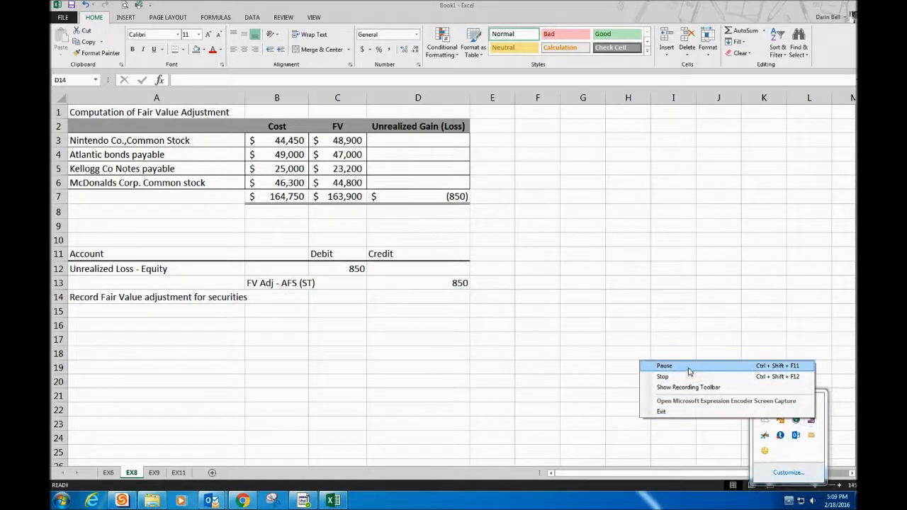
{"action": "left_click", "coordinate": [691, 366]}
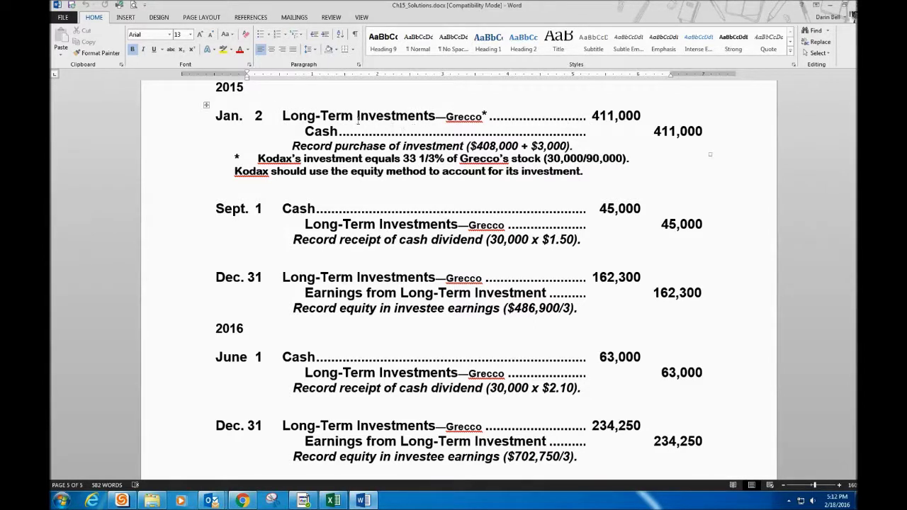
{"action": "left_click", "coordinate": [279, 115]}
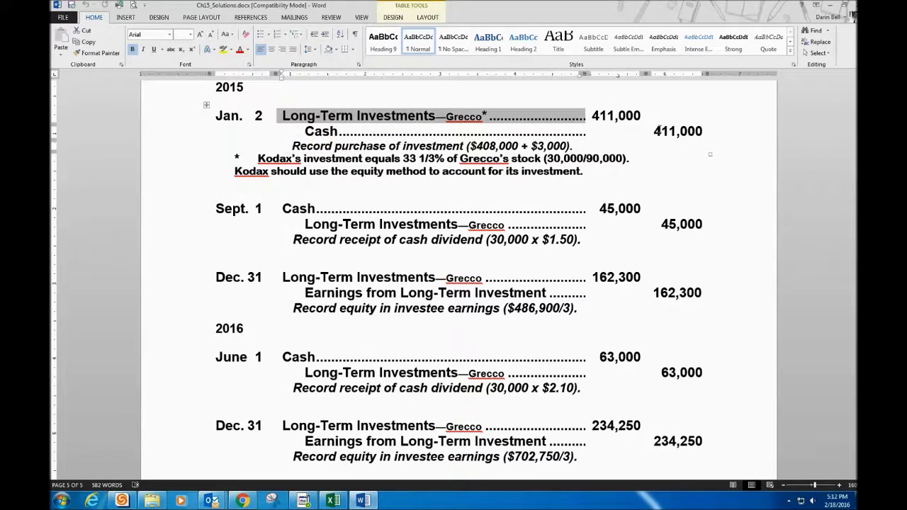
{"action": "left_click", "coordinate": [660, 130]}
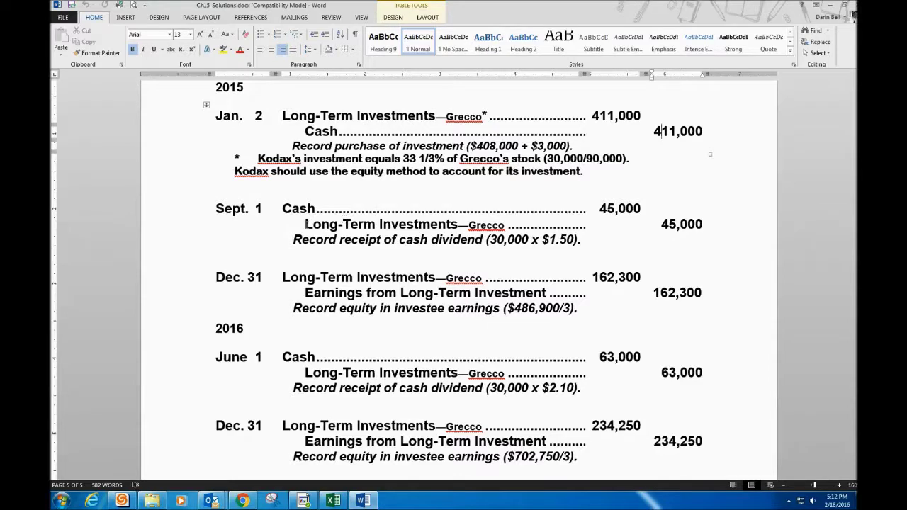
{"action": "left_click_drag", "start_coordinate": [306, 226], "coordinate": [699, 225]}
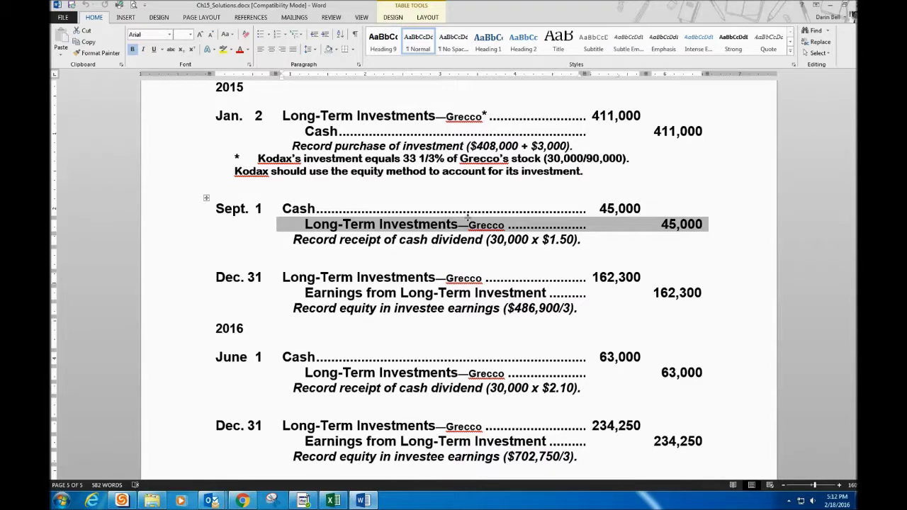
{"action": "left_click", "coordinate": [306, 225]}
{"action": "left_click_drag", "start_coordinate": [306, 226], "coordinate": [691, 224]}
{"action": "left_click", "coordinate": [269, 243]}
{"action": "scroll", "coordinate": [275, 246], "scroll_direction": "down", "scroll_amount": 1}
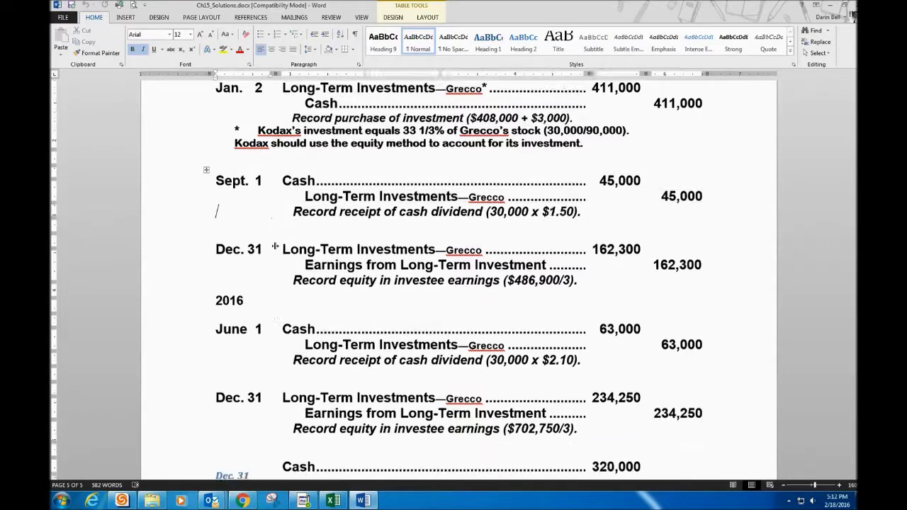
{"action": "scroll", "coordinate": [275, 246], "scroll_direction": "down", "scroll_amount": 2}
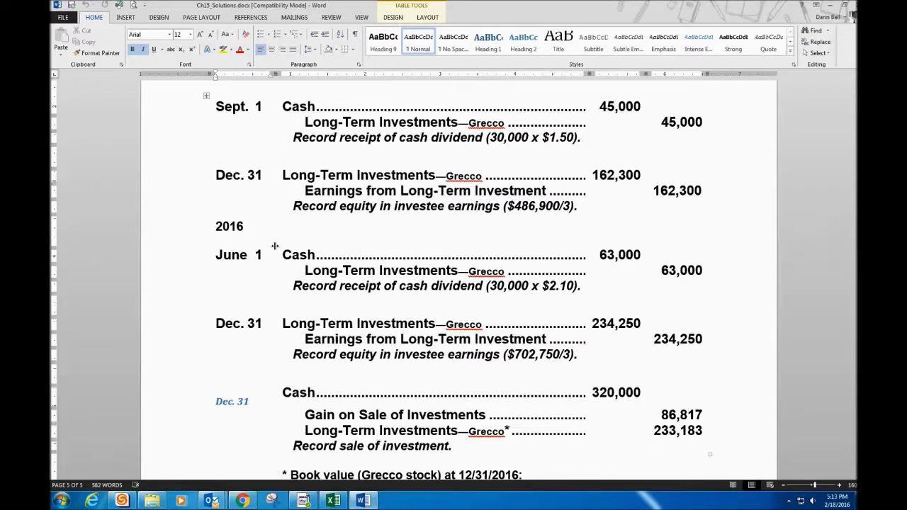
{"action": "scroll", "coordinate": [351, 183], "scroll_direction": "up", "scroll_amount": 3}
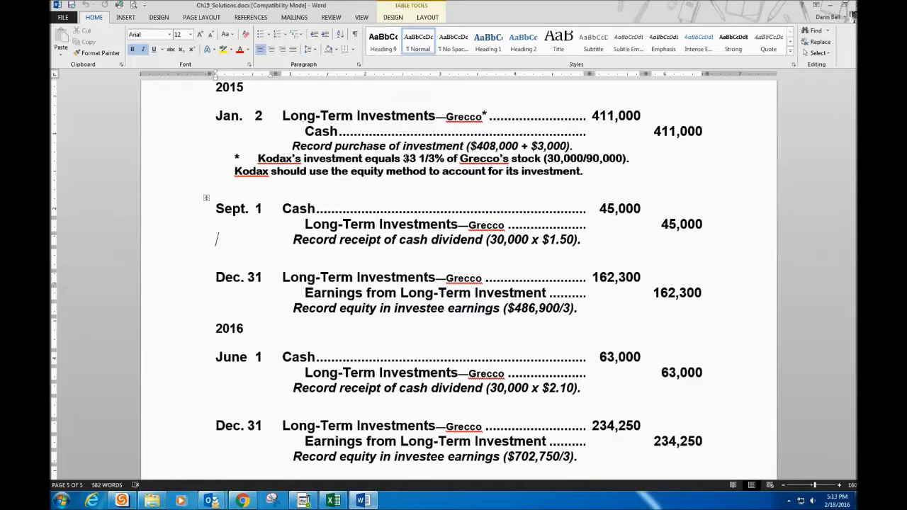
{"action": "scroll", "coordinate": [513, 174], "scroll_direction": "down", "scroll_amount": 4}
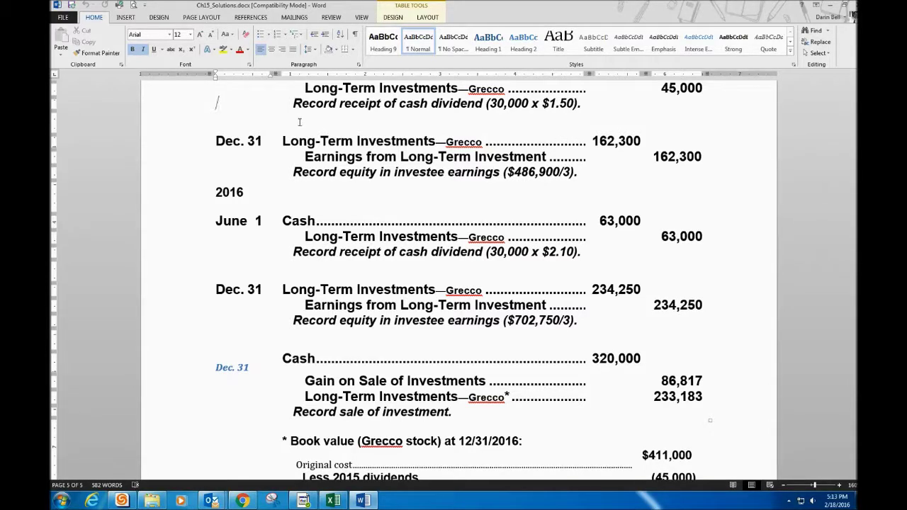
{"action": "left_click_drag", "start_coordinate": [283, 139], "coordinate": [642, 142]}
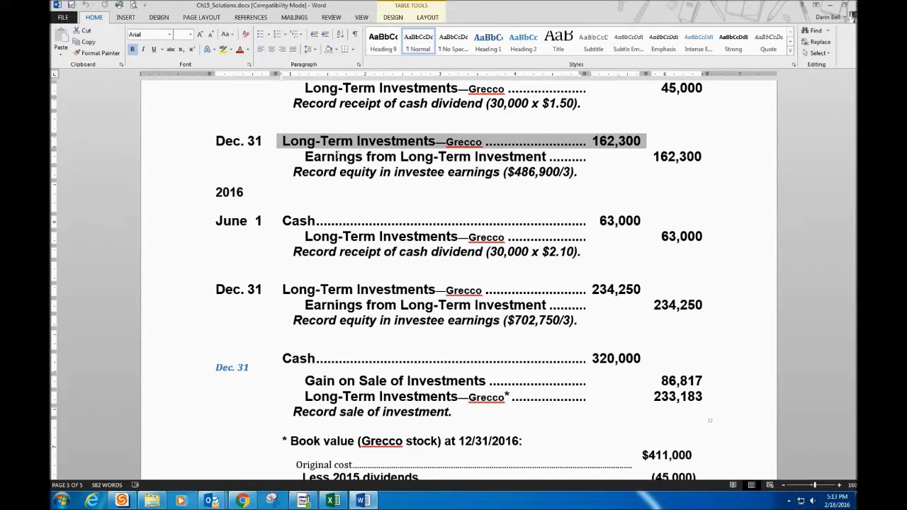
{"action": "left_click_drag", "start_coordinate": [306, 160], "coordinate": [688, 157]}
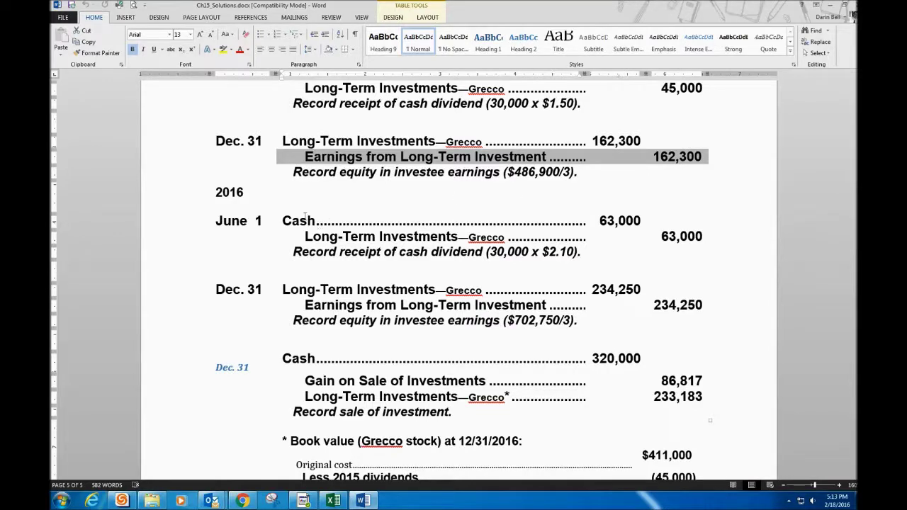
{"action": "left_click", "coordinate": [284, 223]}
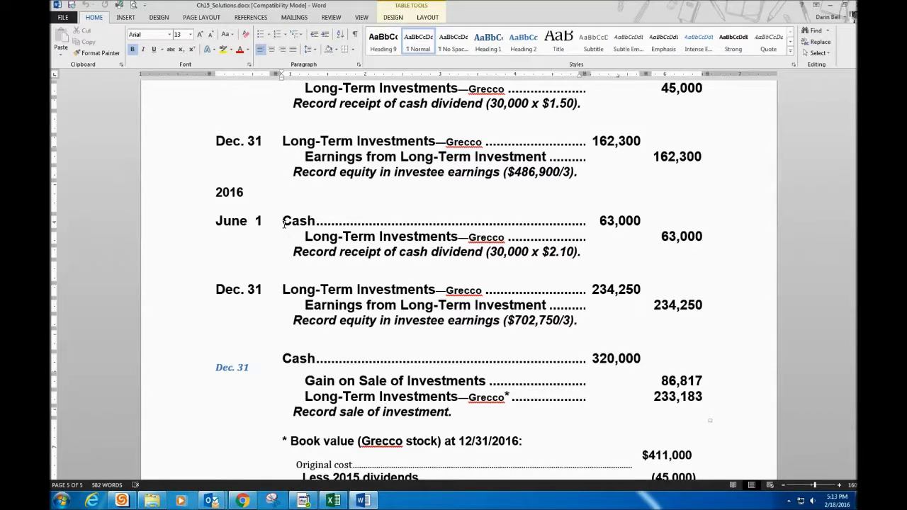
{"action": "scroll", "coordinate": [276, 225], "scroll_direction": "down", "scroll_amount": 3}
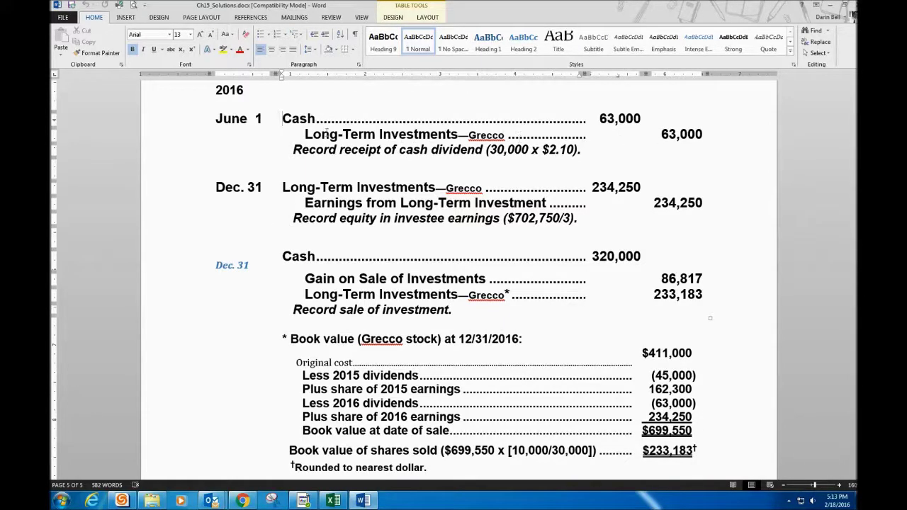
{"action": "left_click_drag", "start_coordinate": [303, 134], "coordinate": [715, 136]}
{"action": "scroll", "coordinate": [283, 187], "scroll_direction": "down", "scroll_amount": 3}
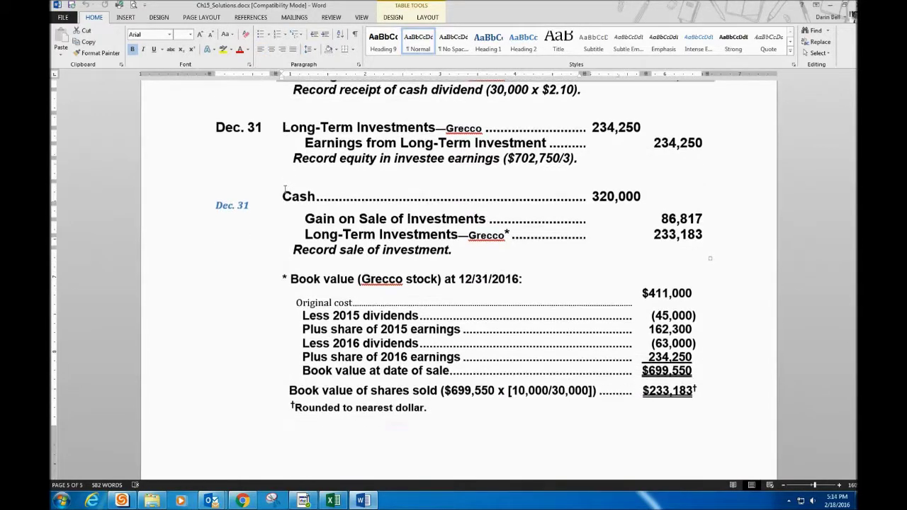
{"action": "scroll", "coordinate": [283, 187], "scroll_direction": "up", "scroll_amount": 1}
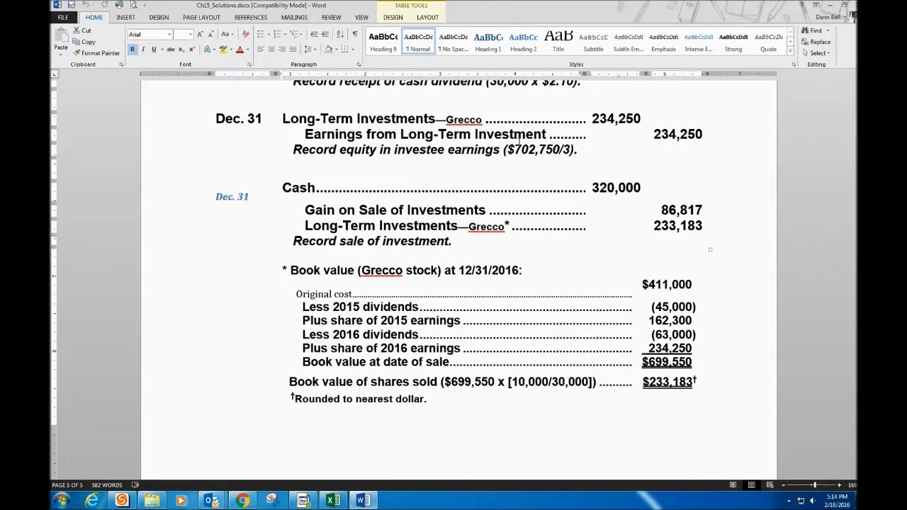
{"action": "left_click_drag", "start_coordinate": [513, 149], "coordinate": [577, 150]}
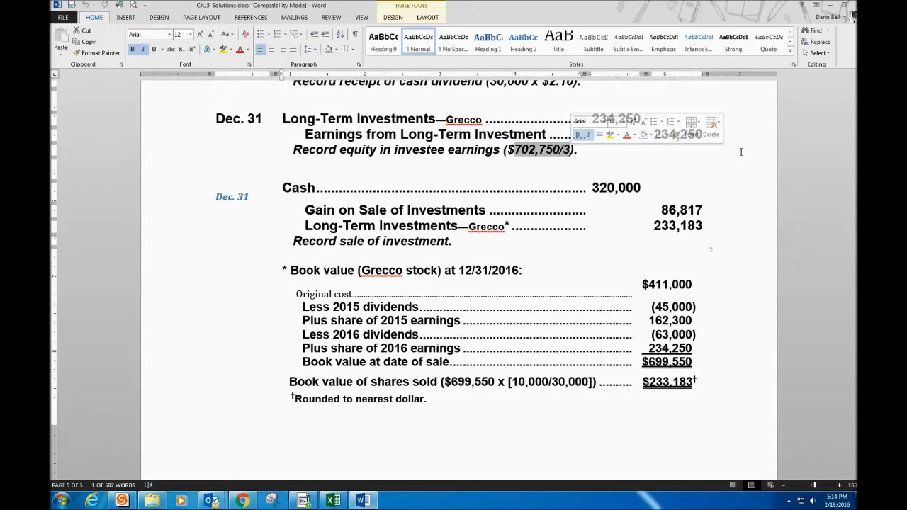
{"action": "left_click", "coordinate": [593, 187]}
{"action": "double_click", "coordinate": [610, 186]}
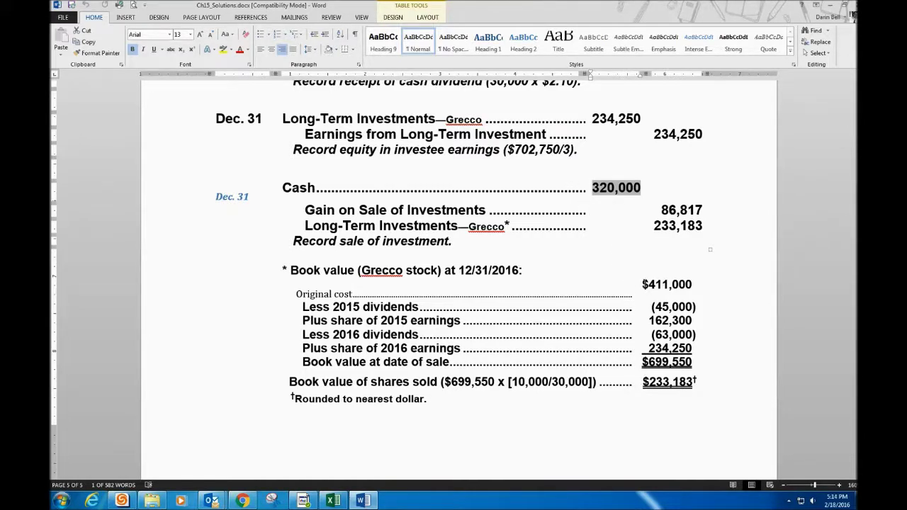
{"action": "left_click", "coordinate": [641, 283]}
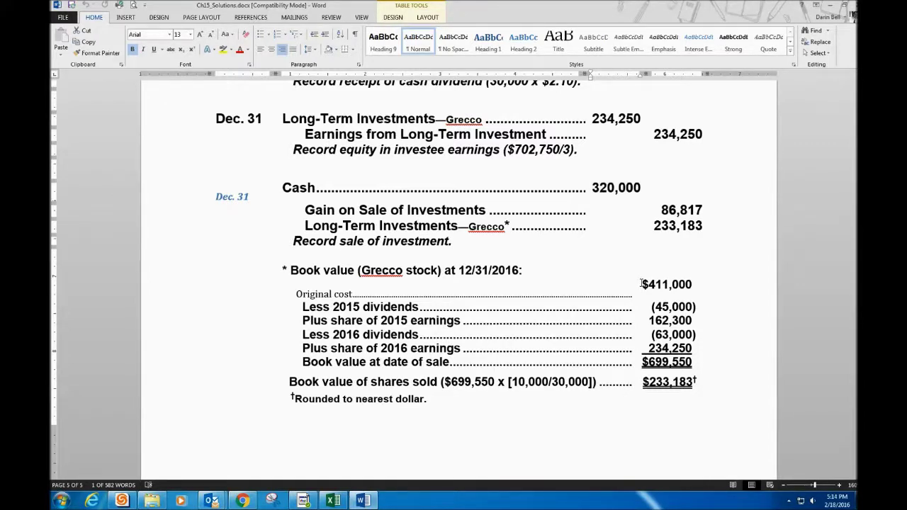
{"action": "left_click", "coordinate": [641, 284]}
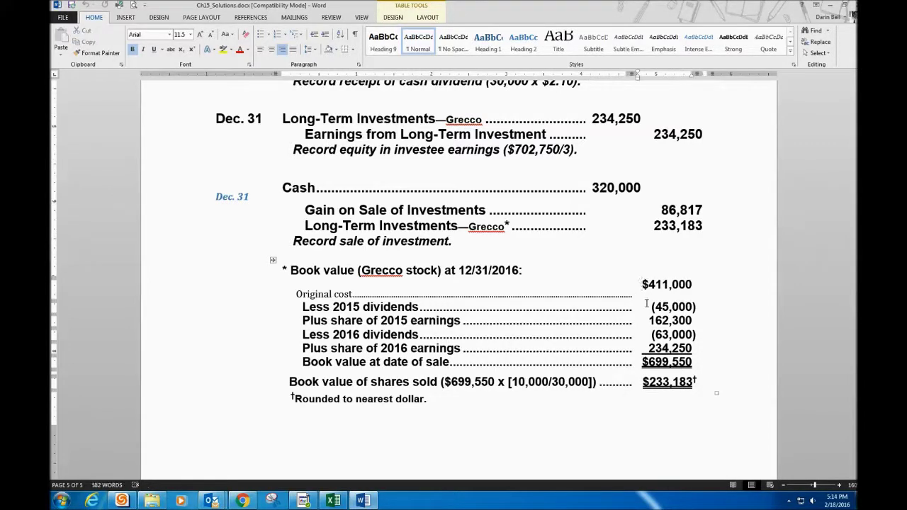
{"action": "left_click", "coordinate": [652, 306]}
{"action": "left_click_drag", "start_coordinate": [654, 307], "coordinate": [693, 341]}
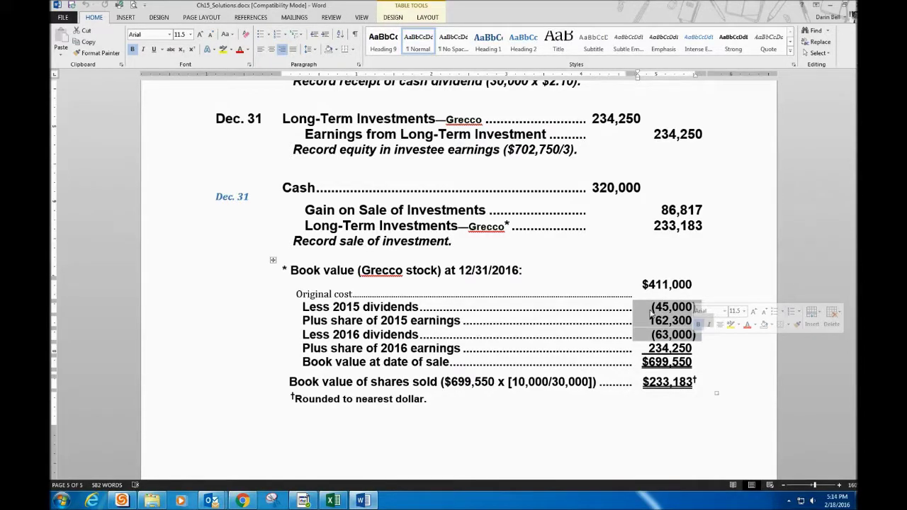
{"action": "left_click_drag", "start_coordinate": [643, 284], "coordinate": [696, 309]}
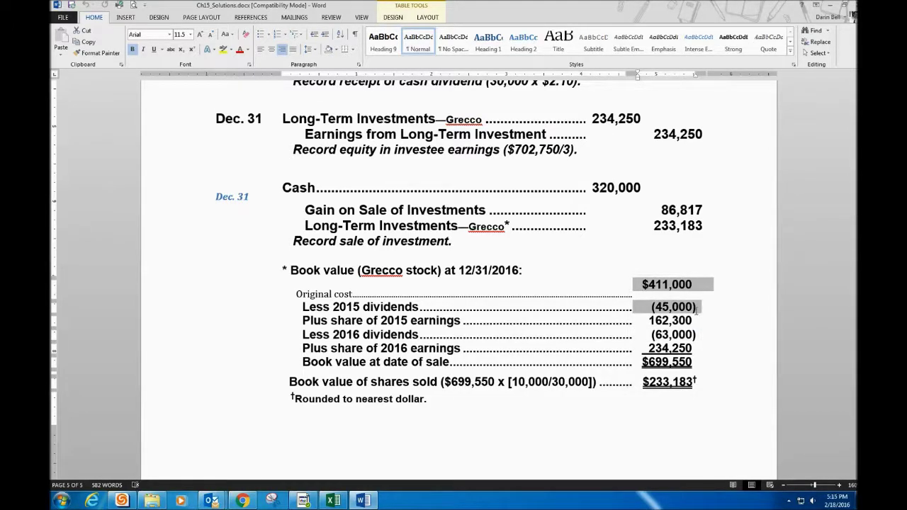
{"action": "left_click_drag", "start_coordinate": [697, 311], "coordinate": [693, 363]}
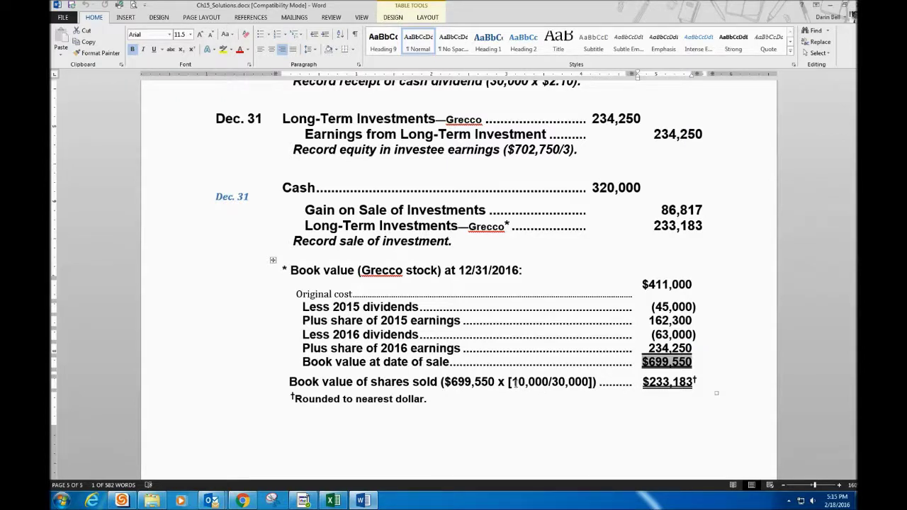
{"action": "left_click_drag", "start_coordinate": [511, 382], "coordinate": [589, 382]}
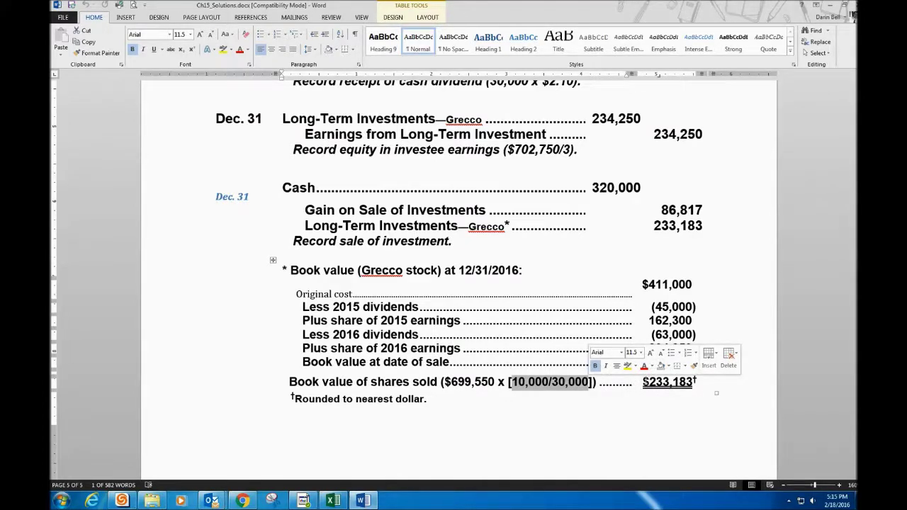
{"action": "left_click", "coordinate": [699, 396]}
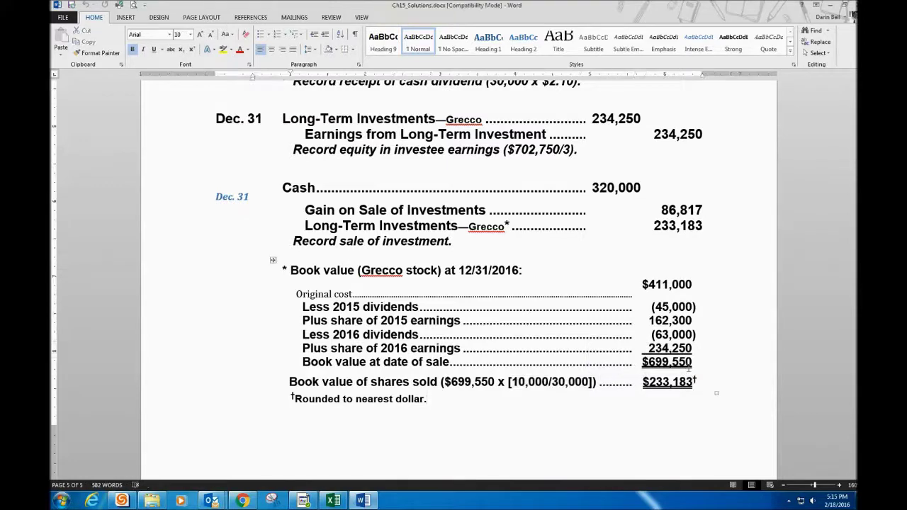
{"action": "left_click_drag", "start_coordinate": [642, 362], "coordinate": [692, 362]}
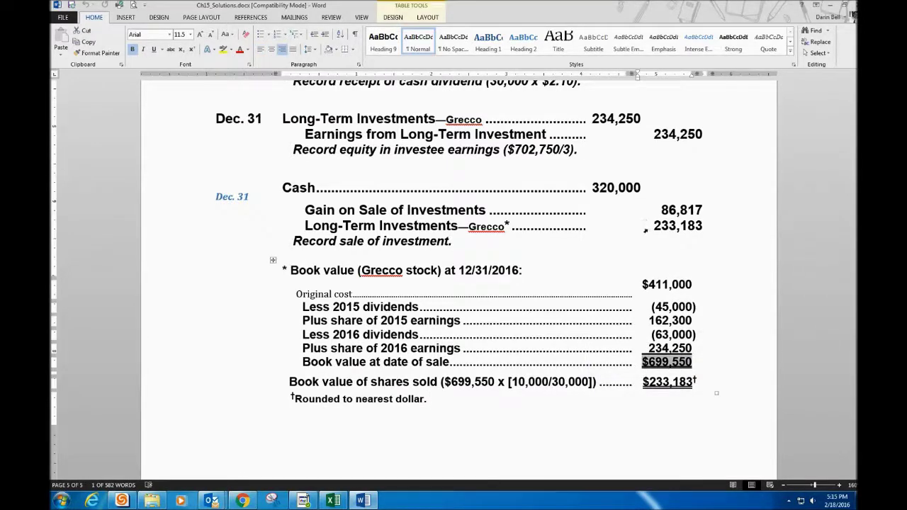
{"action": "left_click", "coordinate": [657, 225]}
{"action": "double_click", "coordinate": [688, 225]}
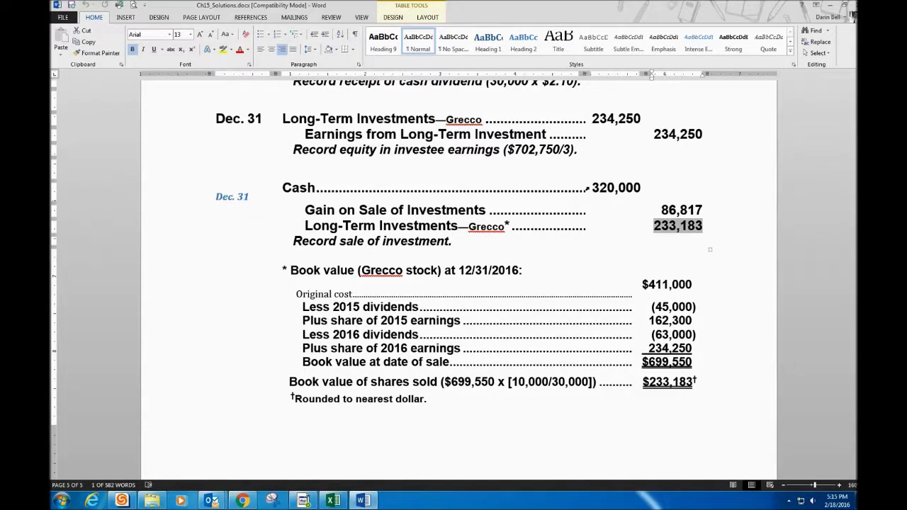
Step: Highlight the Less 2016 dividends row, then stop the screen recorder from its tray icon
{"action": "left_click", "coordinate": [205, 335]}
{"action": "scroll", "coordinate": [206, 334], "scroll_direction": "down", "scroll_amount": 1}
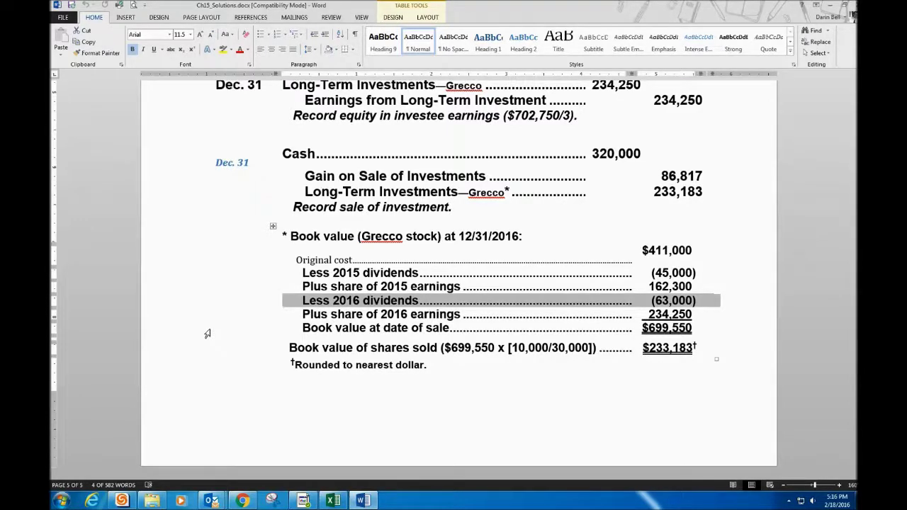
{"action": "left_click", "coordinate": [789, 502]}
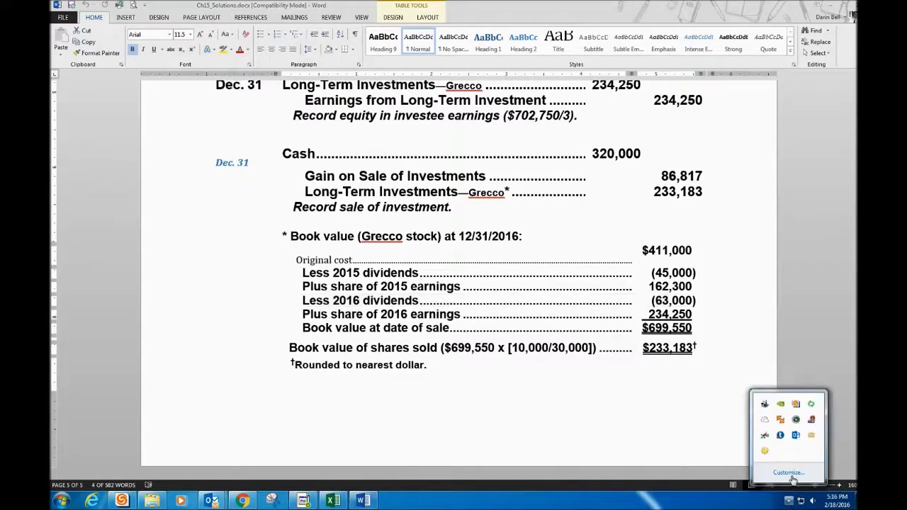
{"action": "right_click", "coordinate": [812, 435]}
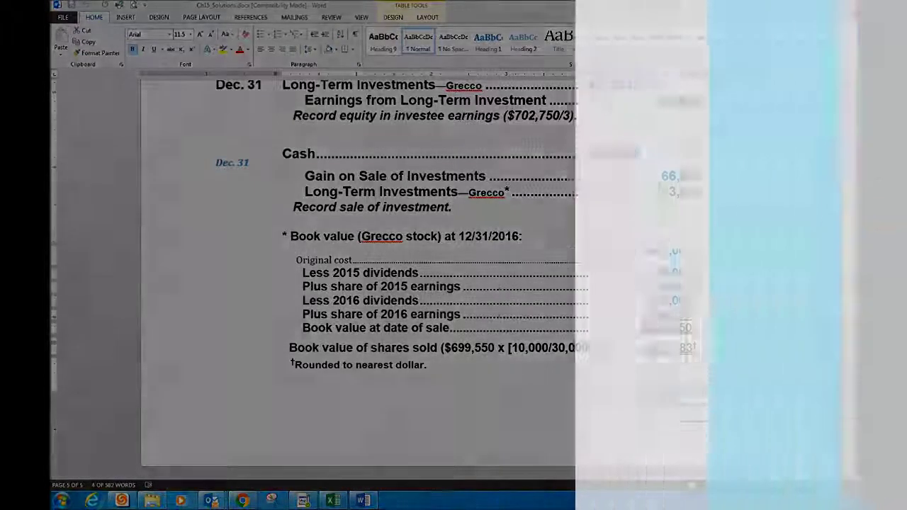